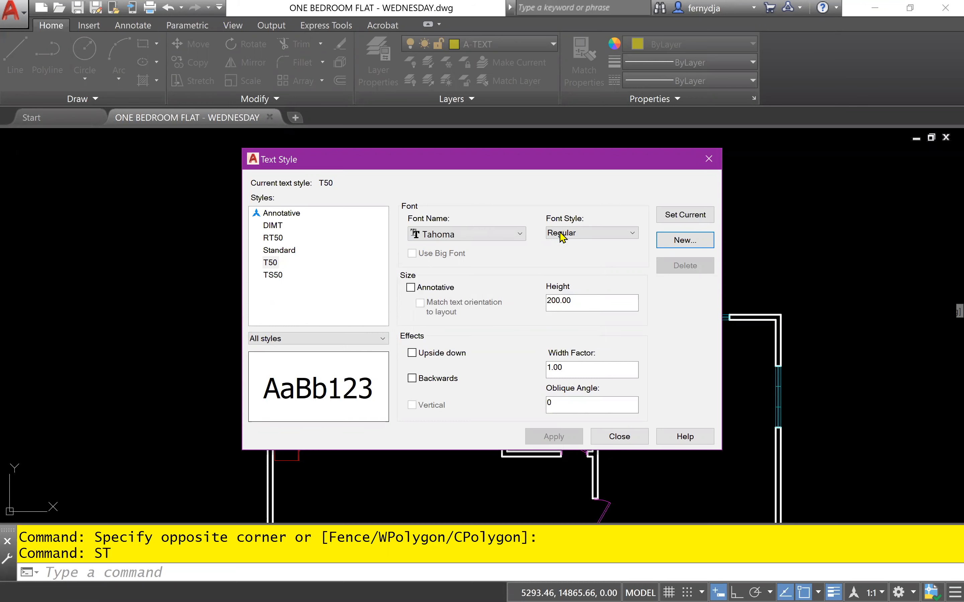
# - Set the T50 text style to Bold with a height of 300 and apply the changes
pyautogui.click(593, 235)
pyautogui.click(595, 245)
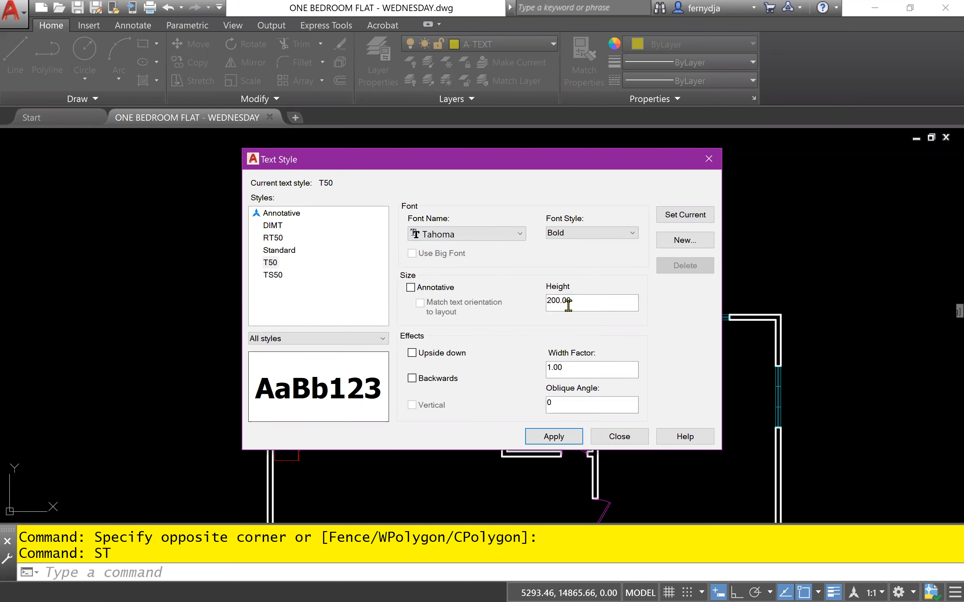
pyautogui.click(577, 301)
pyautogui.press('BackSpace')
pyautogui.write('3')
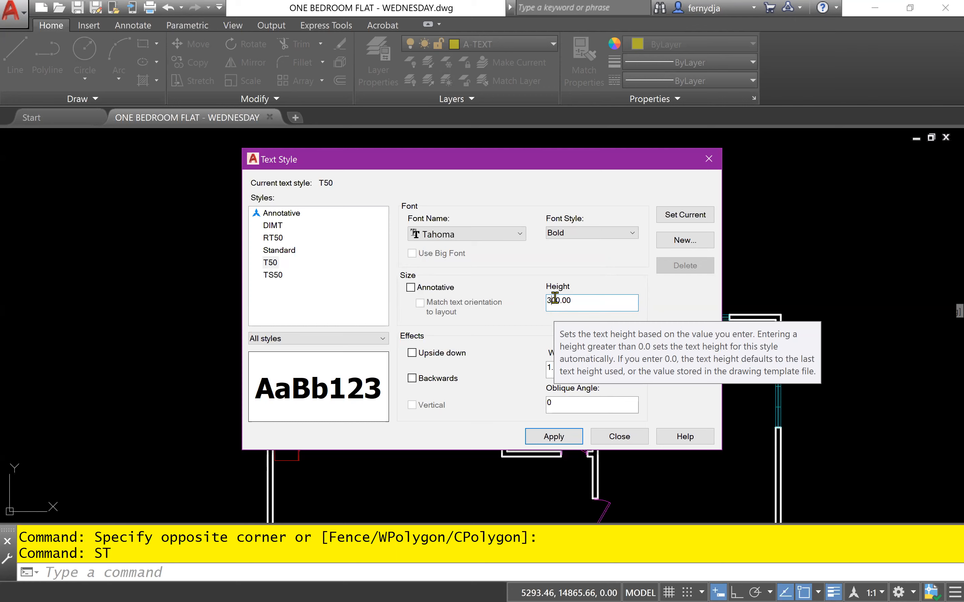
pyautogui.click(556, 437)
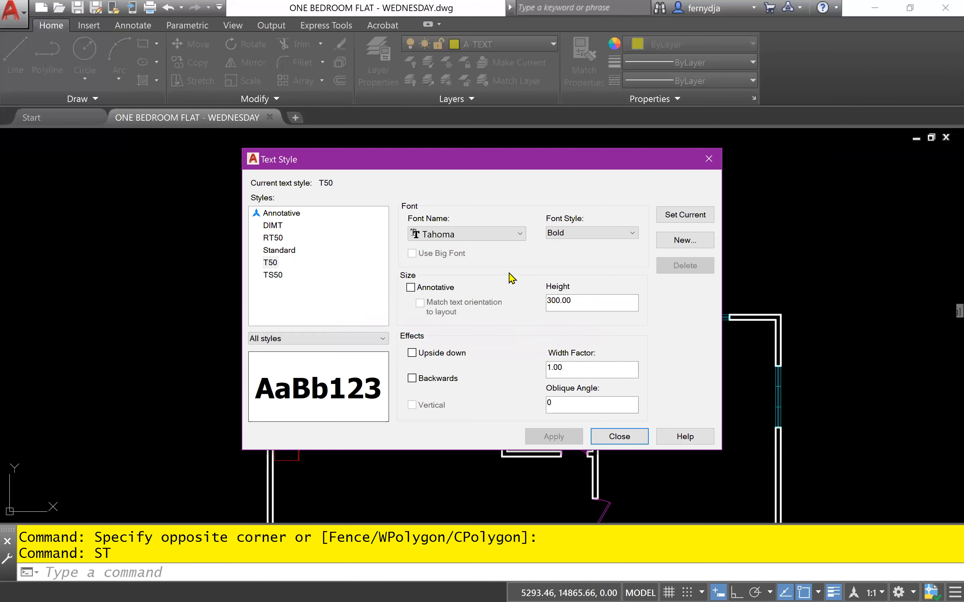
# - Create a new text style named RT and set its font to Arial
pyautogui.click(691, 243)
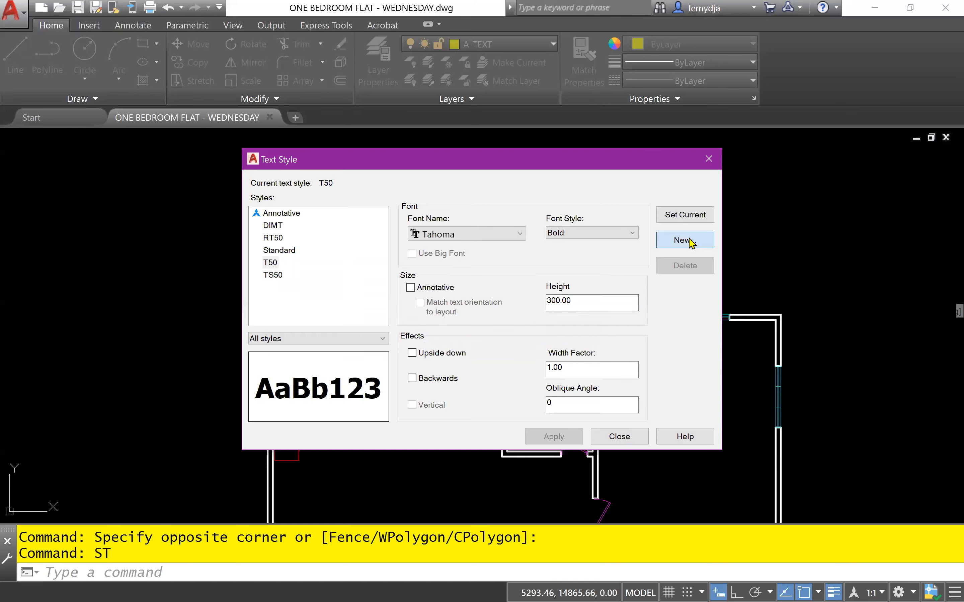
pyautogui.write('RT')
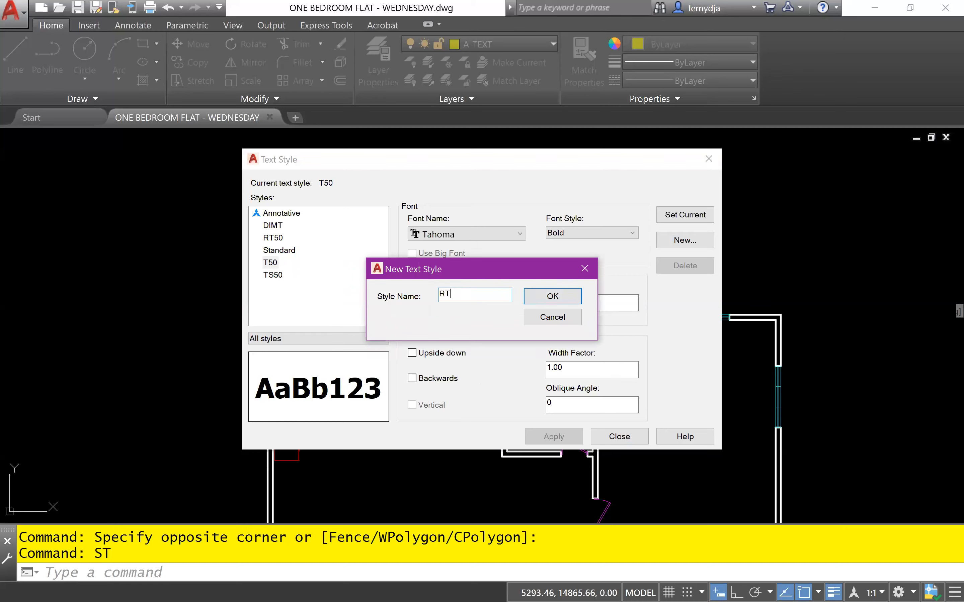
pyautogui.click(543, 303)
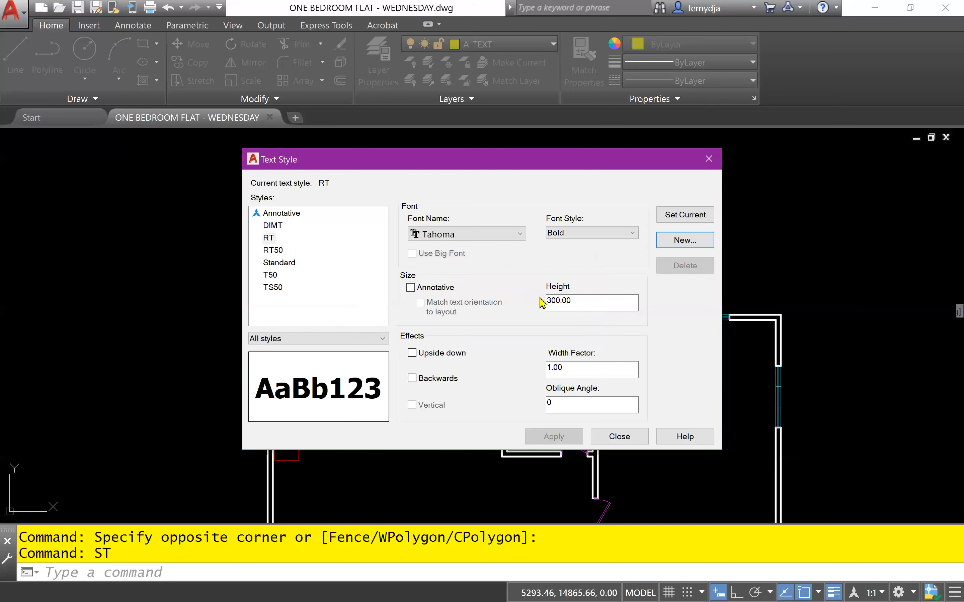
pyautogui.click(517, 238)
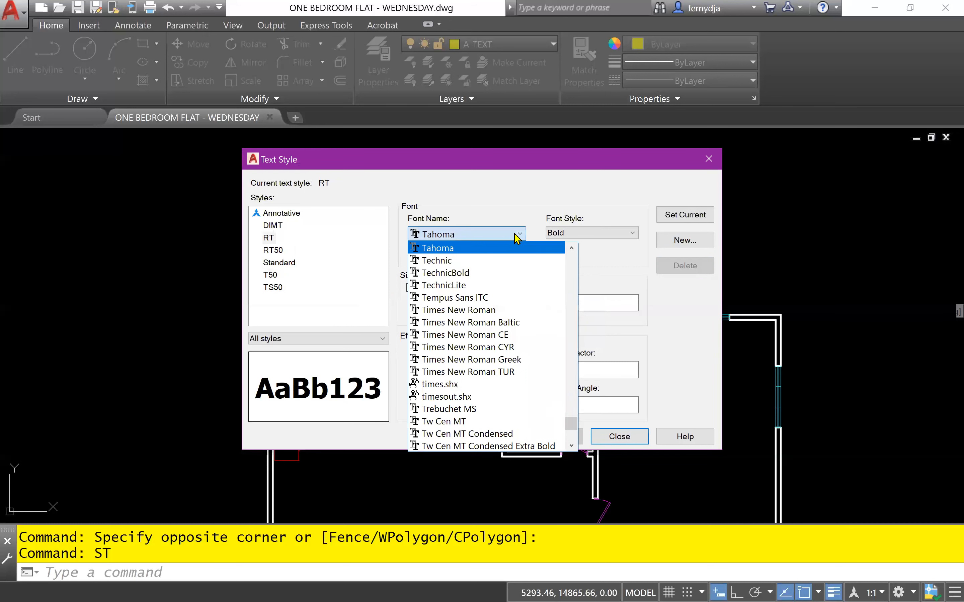
pyautogui.press('Home')
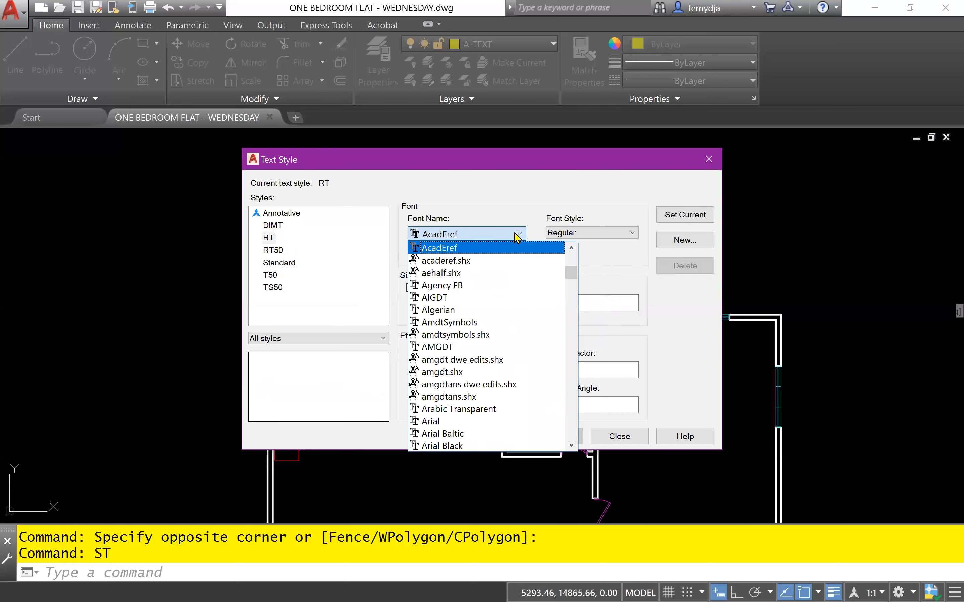
pyautogui.write('arent')
pyautogui.click(456, 262)
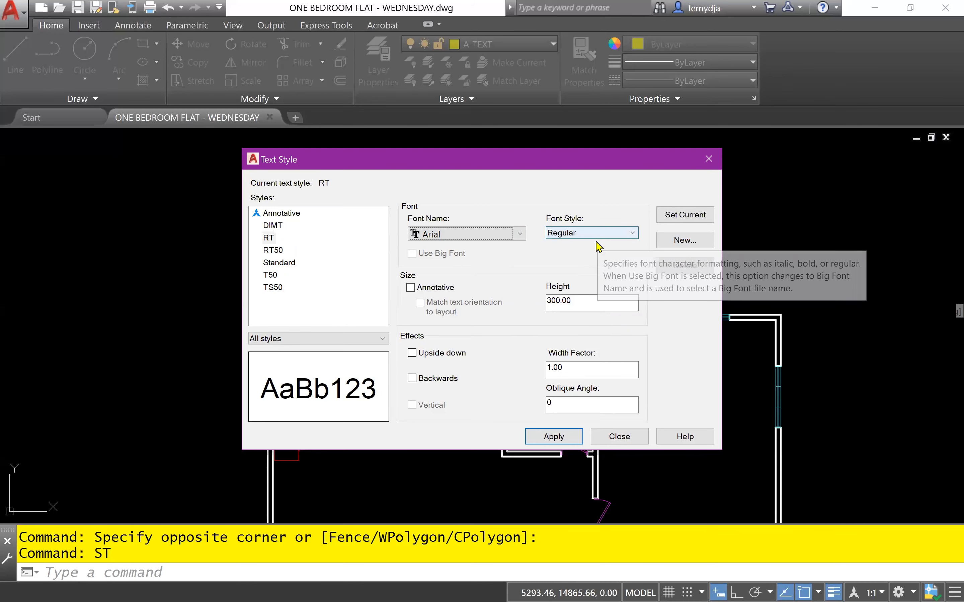
# - Make the RT text style annotative with a paper text height of 4 and save the style changes
pyautogui.click(410, 288)
pyautogui.click(410, 289)
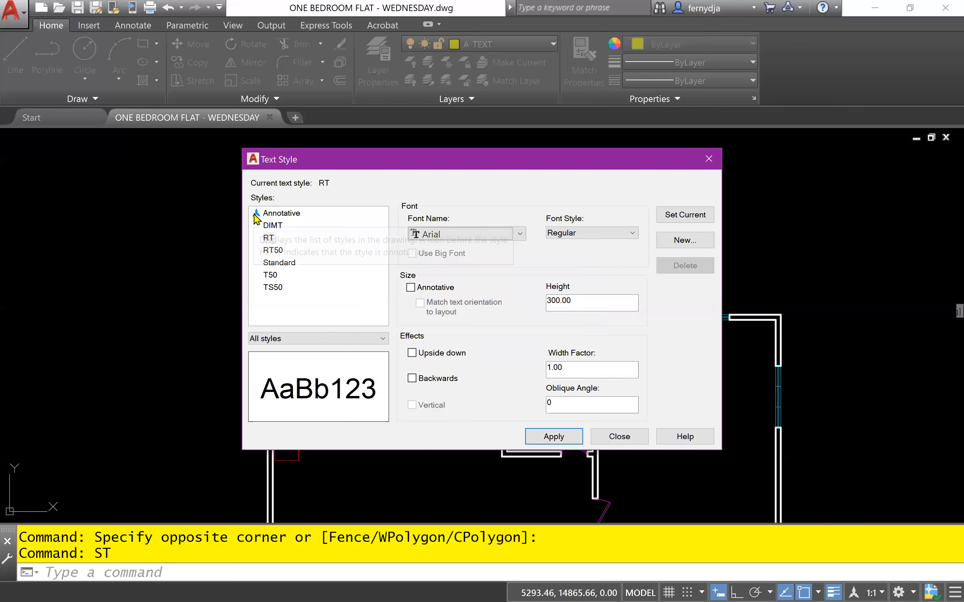
pyautogui.click(411, 290)
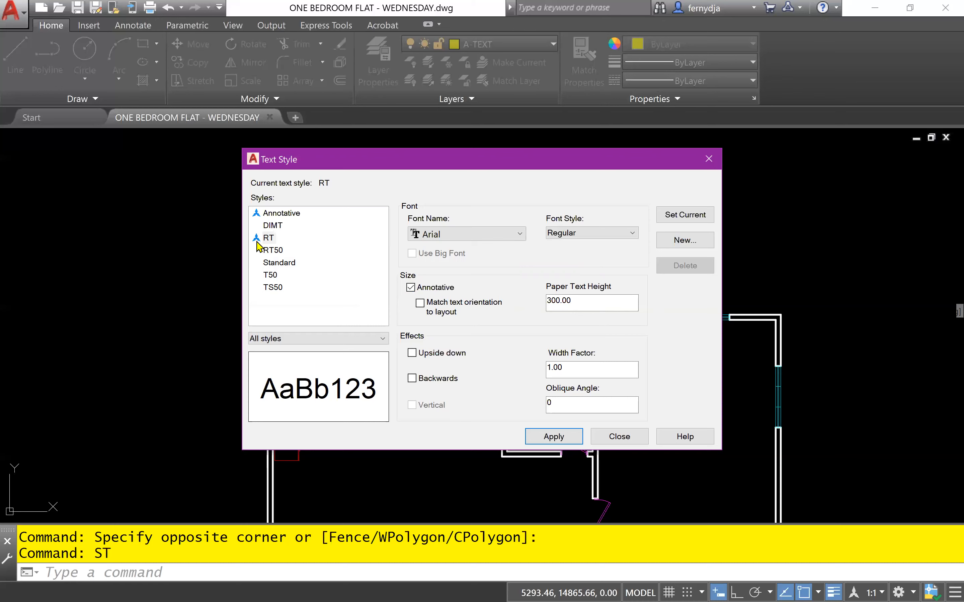
pyautogui.click(257, 242)
pyautogui.click(411, 288)
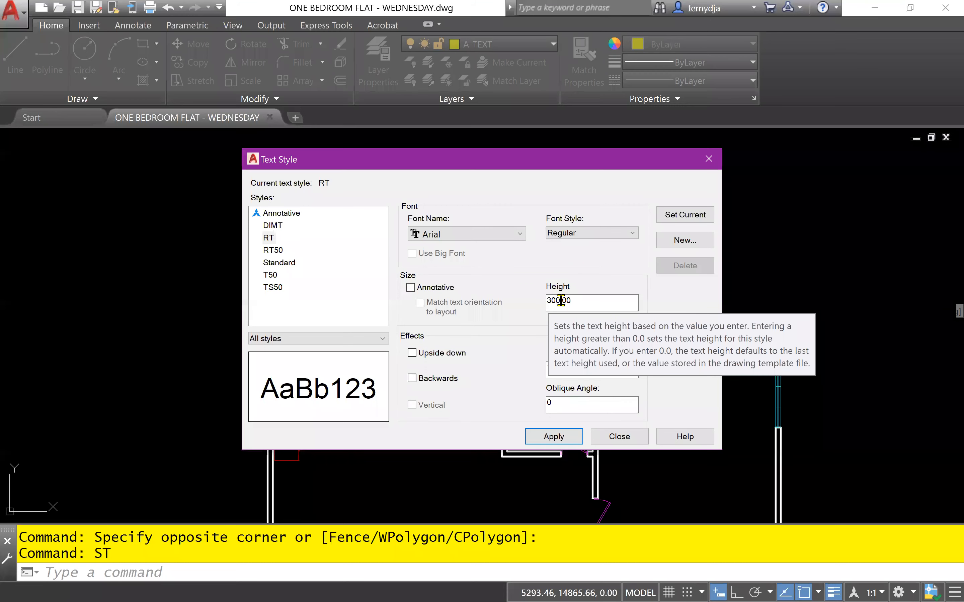
pyautogui.click(411, 288)
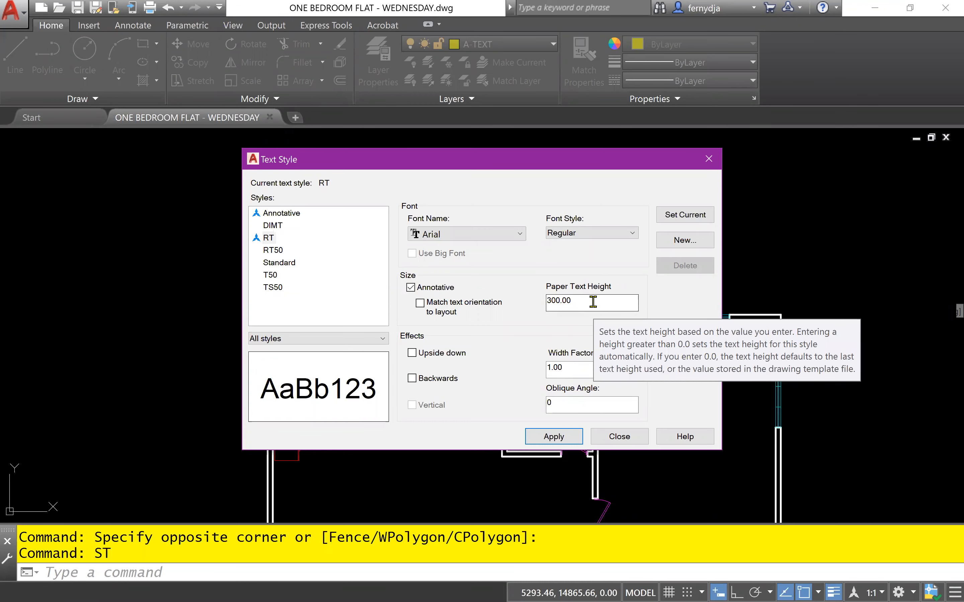
pyautogui.moveTo(525, 301); pyautogui.dragTo(525, 301)
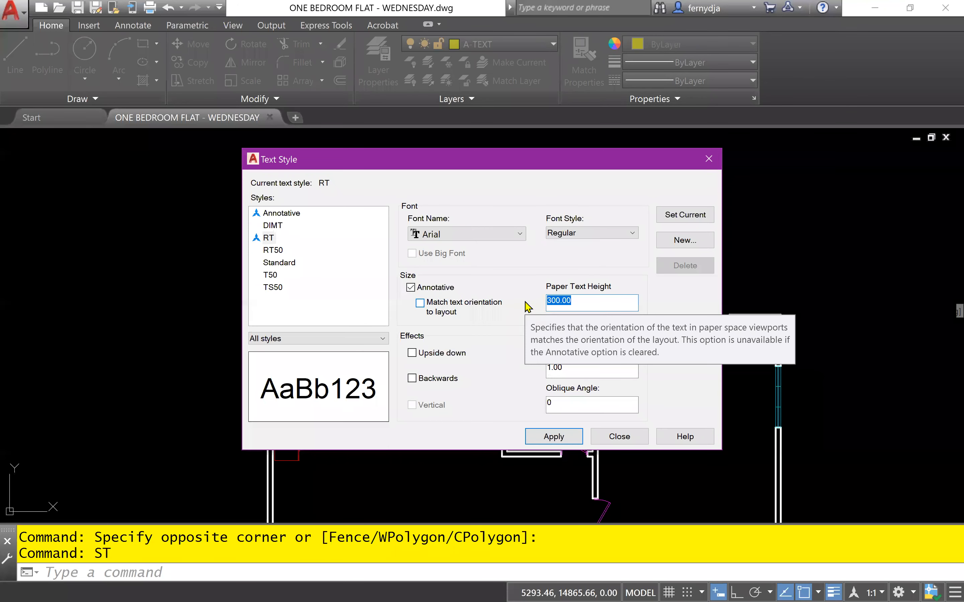
pyautogui.write('4')
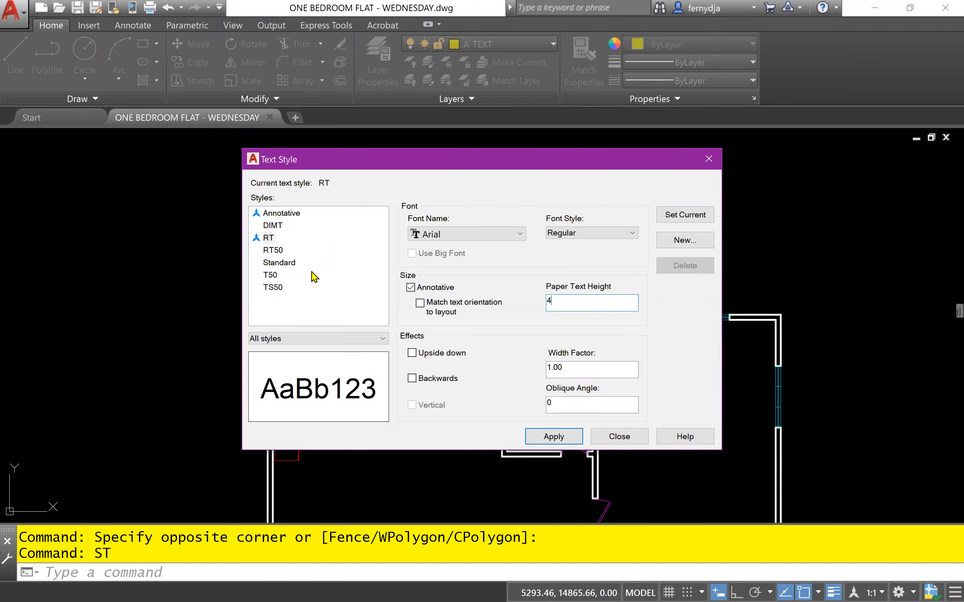
pyautogui.click(274, 252)
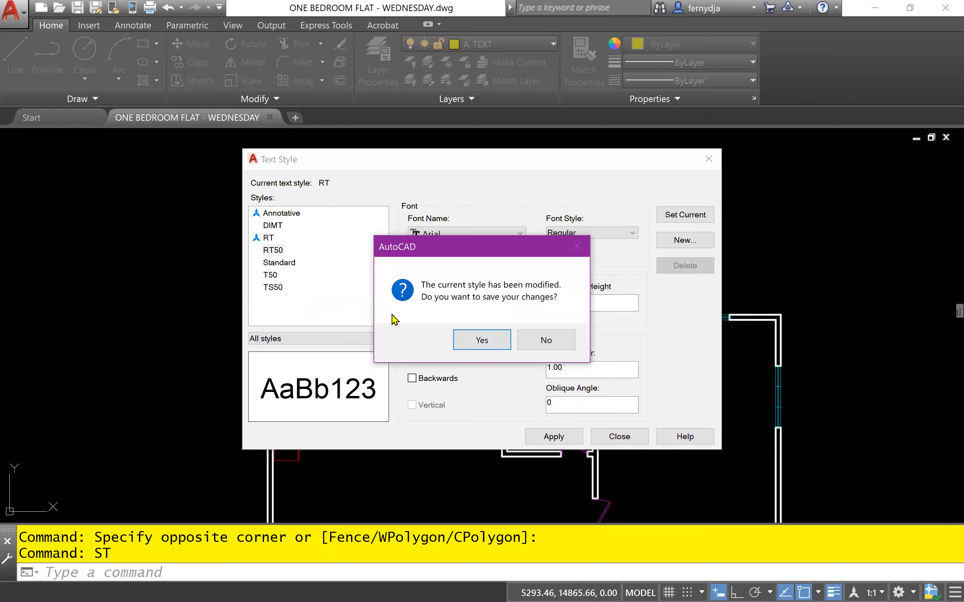
pyautogui.click(483, 341)
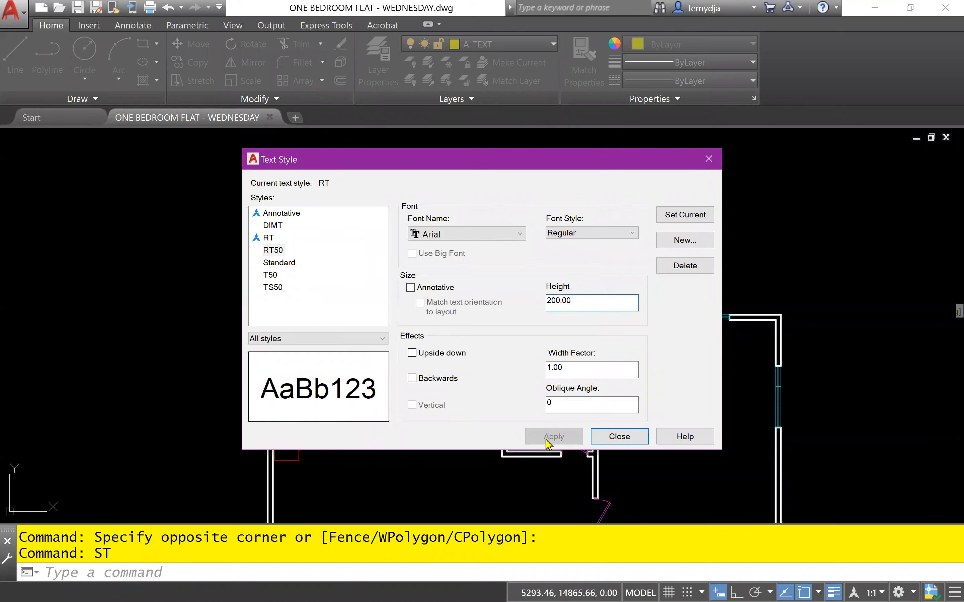
# - Make RT50 the current text style and close the text style settings
pyautogui.click(268, 240)
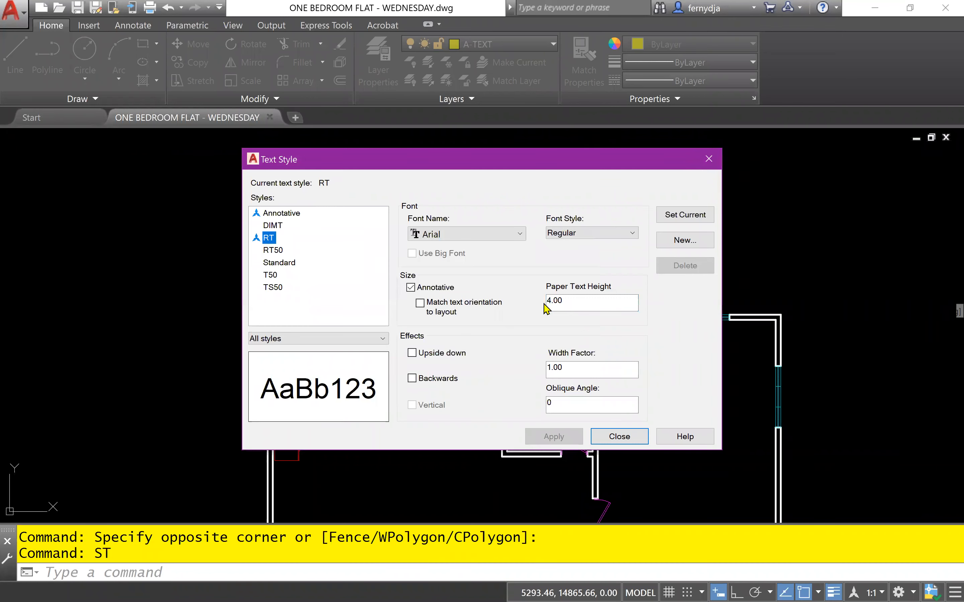
pyautogui.click(271, 251)
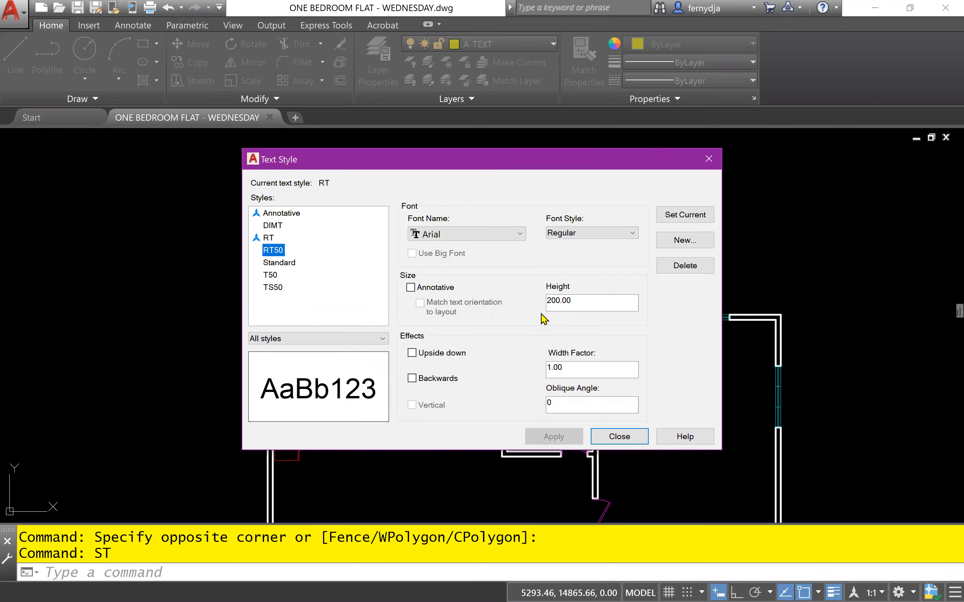
pyautogui.rightClick(273, 252)
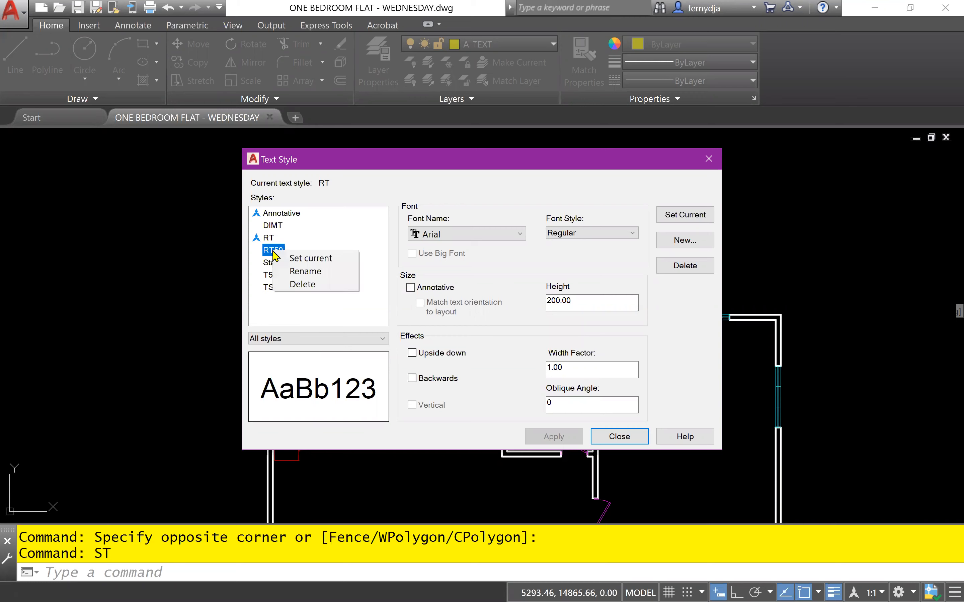
pyautogui.click(267, 261)
pyautogui.click(272, 251)
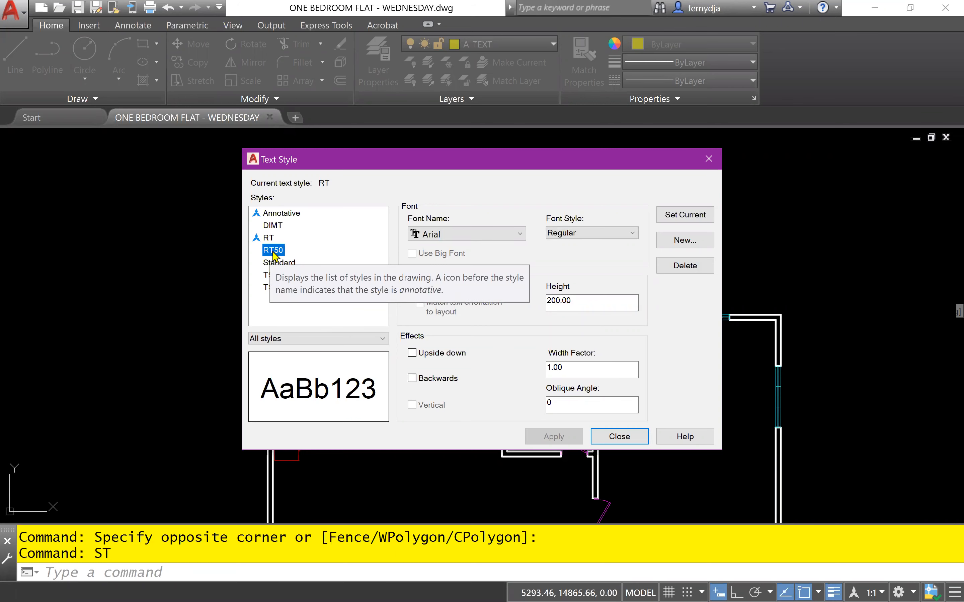
pyautogui.doubleClick(273, 251)
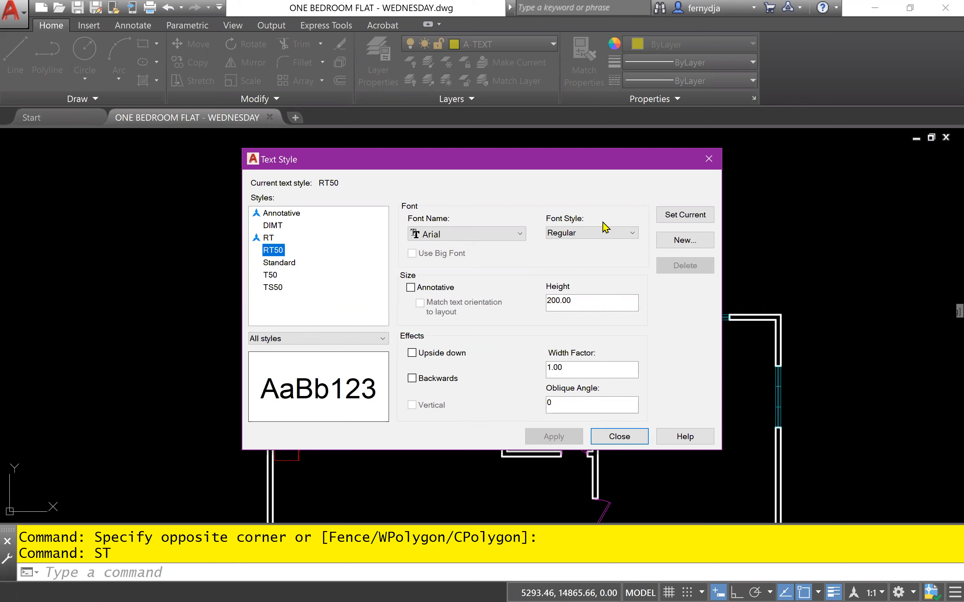
pyautogui.click(672, 219)
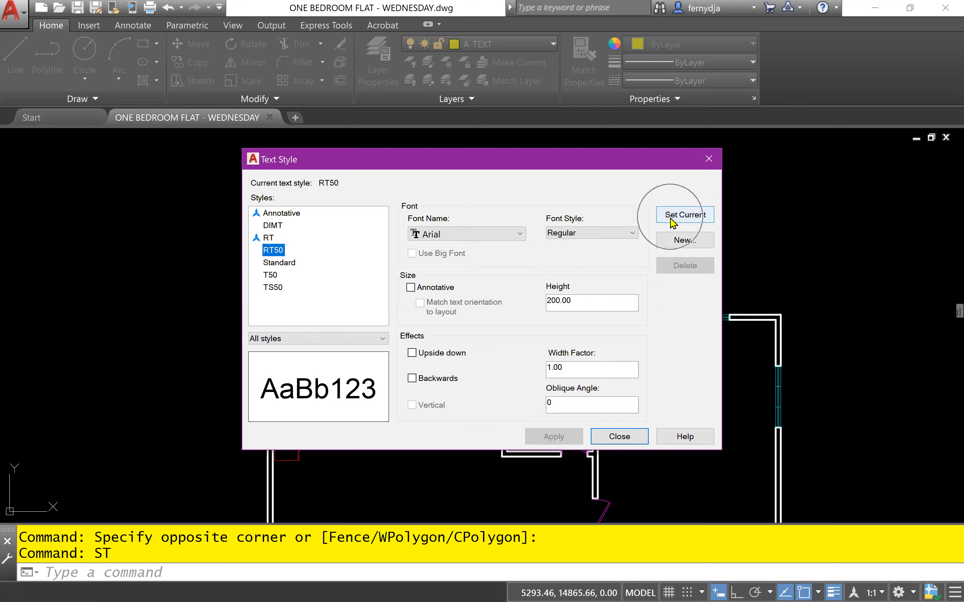
pyautogui.click(670, 218)
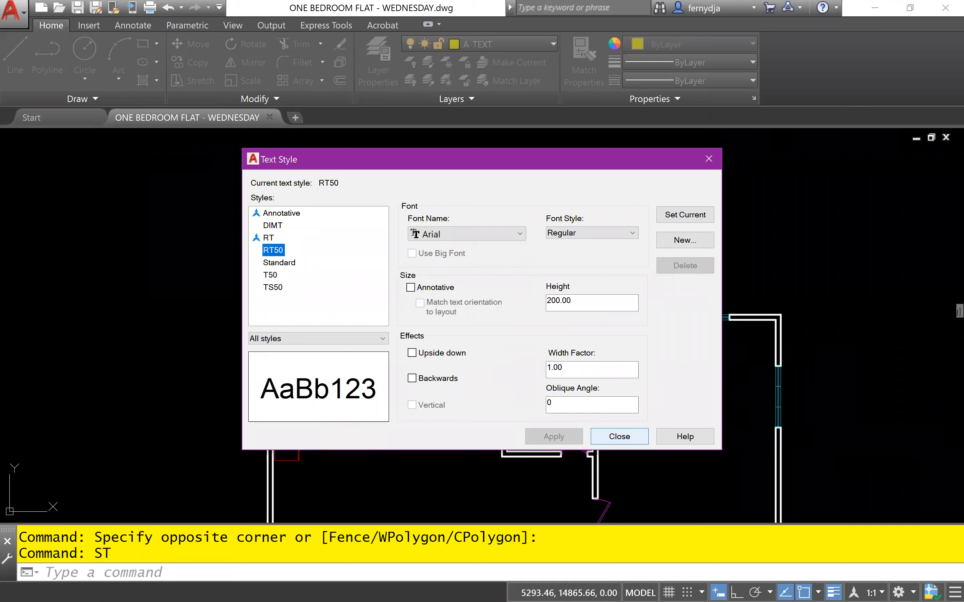
pyautogui.click(620, 437)
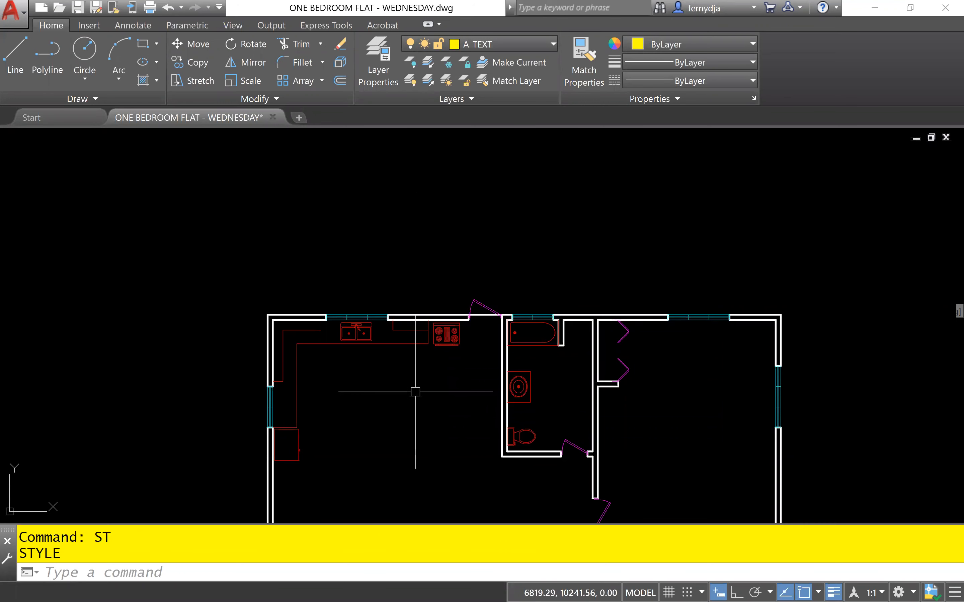
# - Switch the current text style to T50 and back to RT50 using the annotation text settings
pyautogui.scroll(4, 416, 391)
pyautogui.moveTo(415, 391); pyautogui.dragTo(456, 357, button='middle')
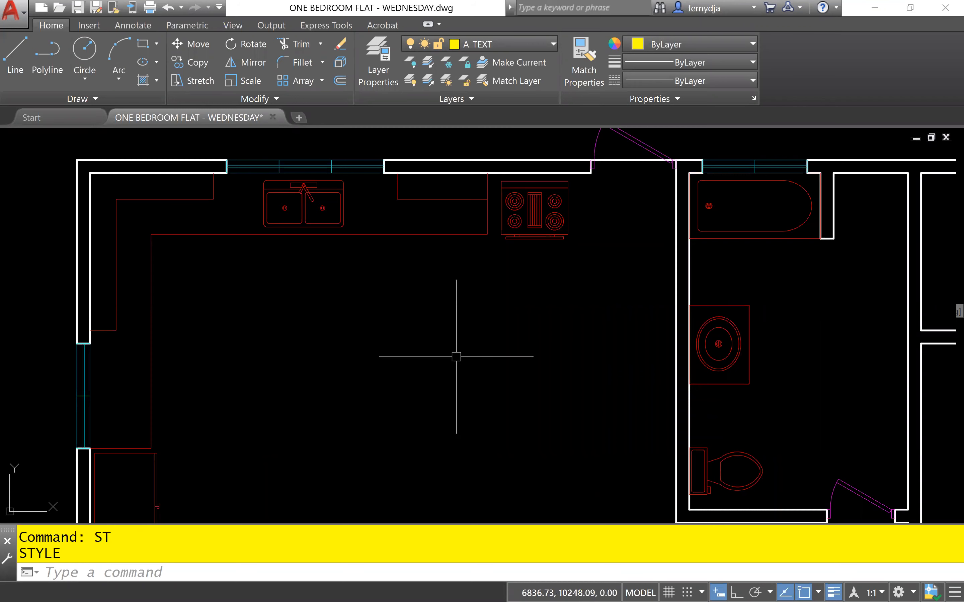
pyautogui.click(145, 28)
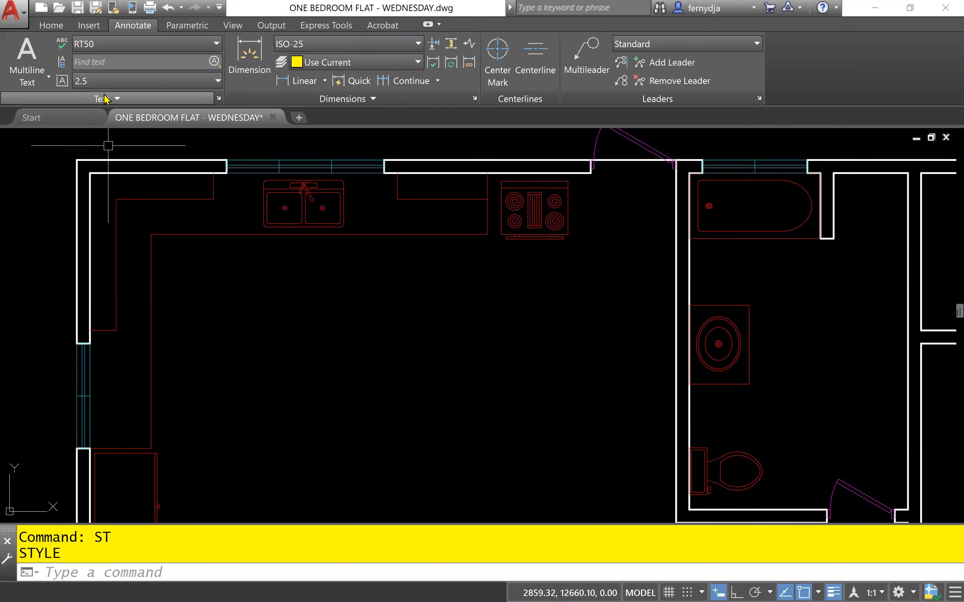
pyautogui.click(123, 43)
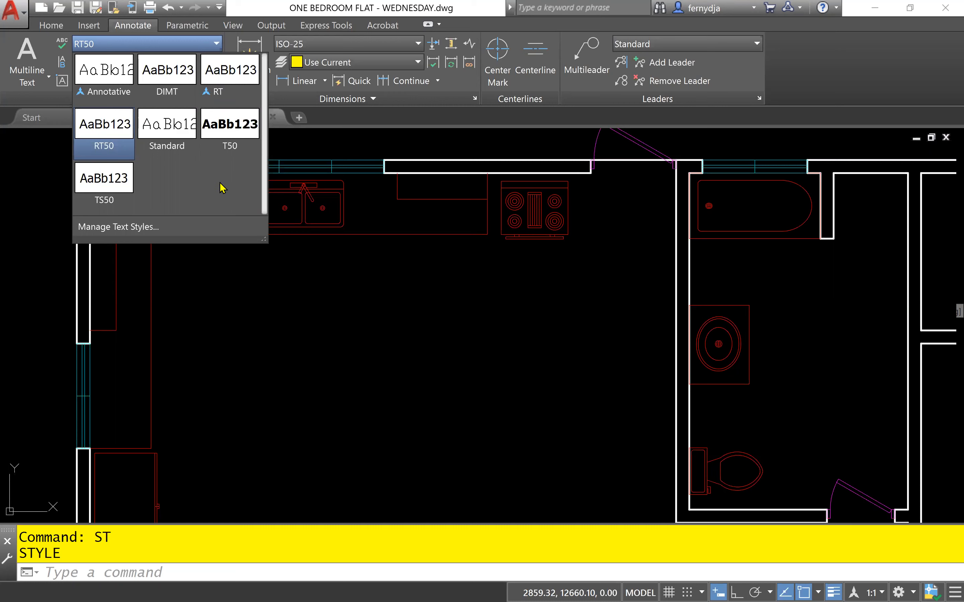
pyautogui.click(226, 148)
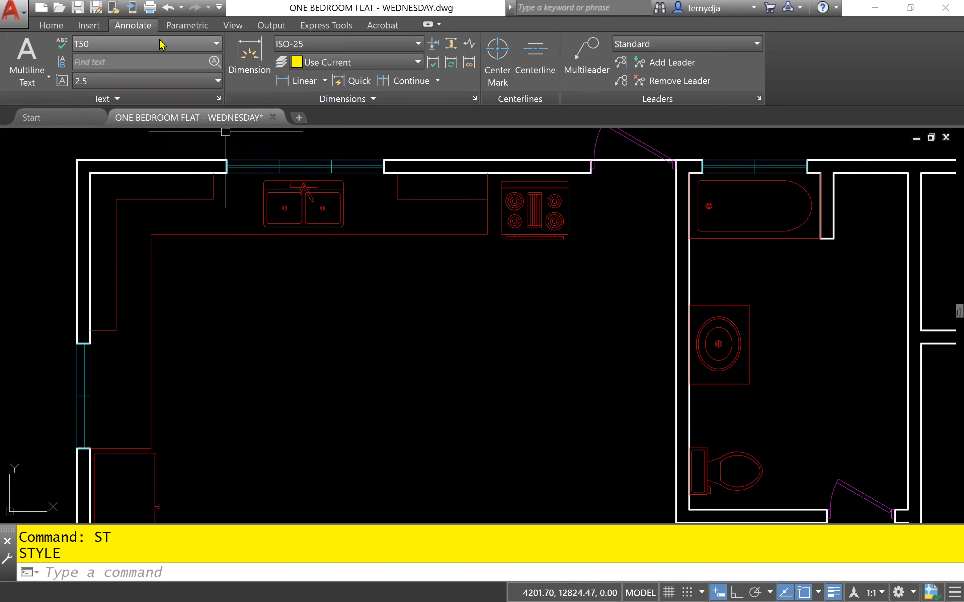
pyautogui.click(187, 44)
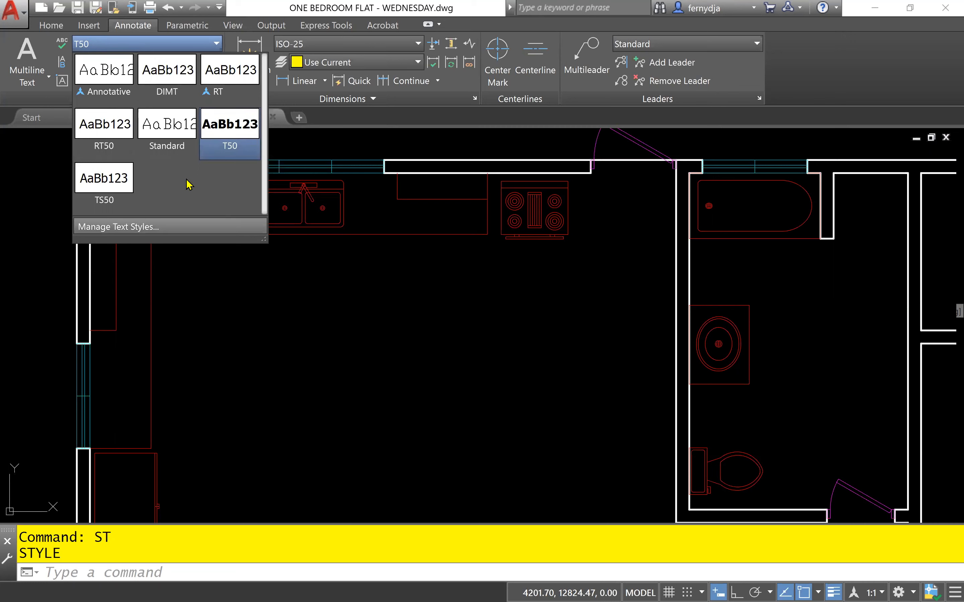
pyautogui.click(114, 129)
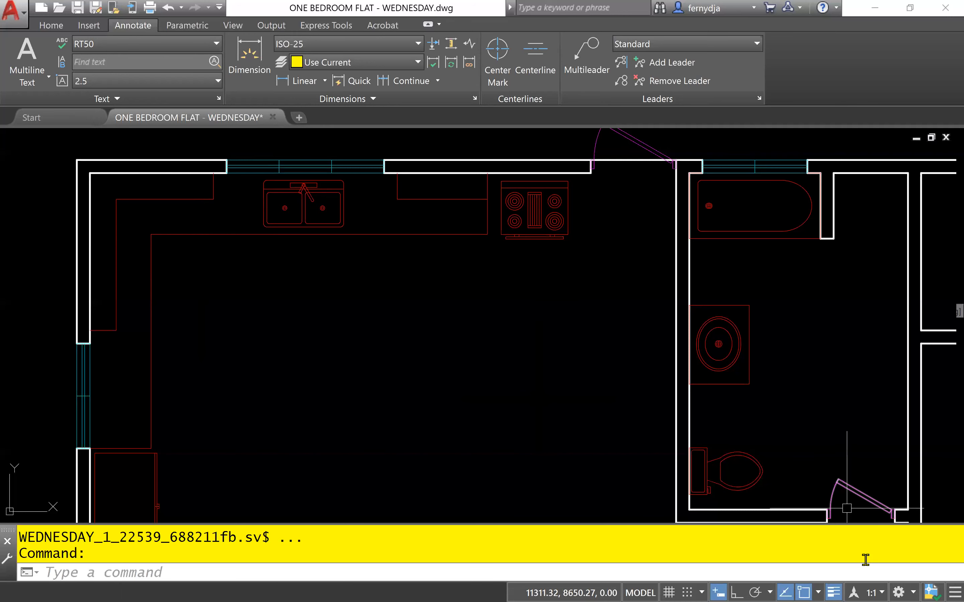
pyautogui.click(873, 593)
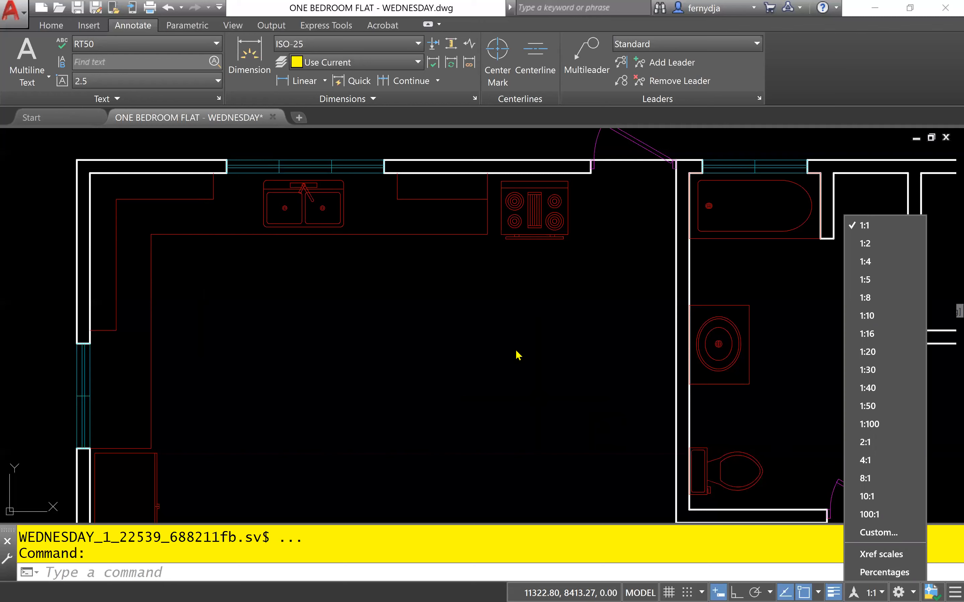
pyautogui.click(490, 397)
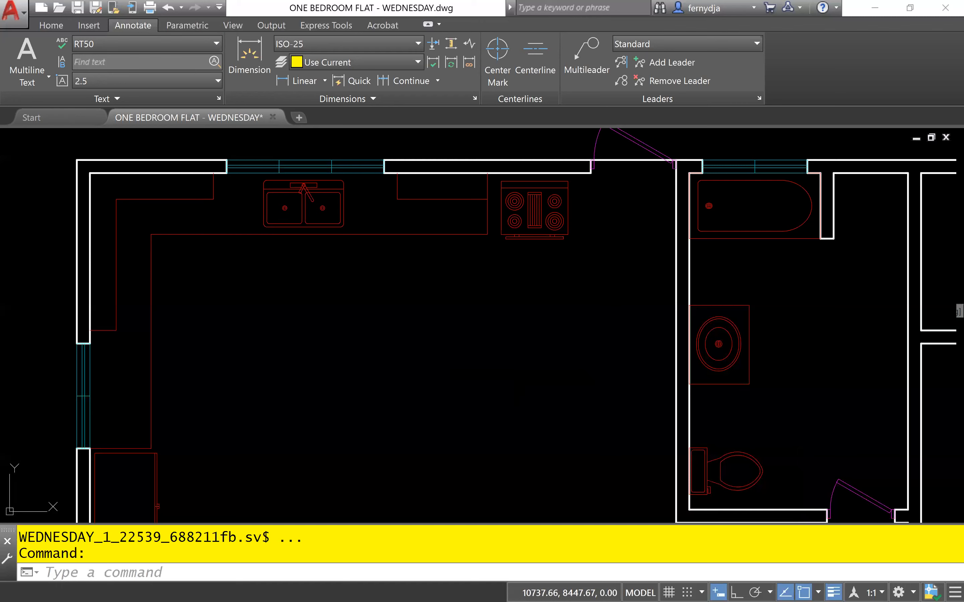
pyautogui.click(874, 593)
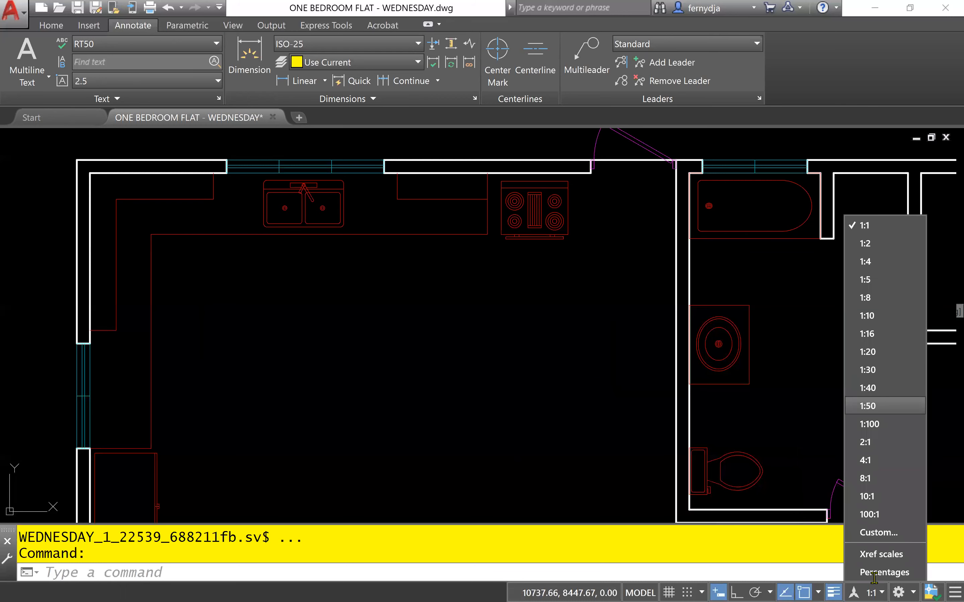
pyautogui.click(784, 519)
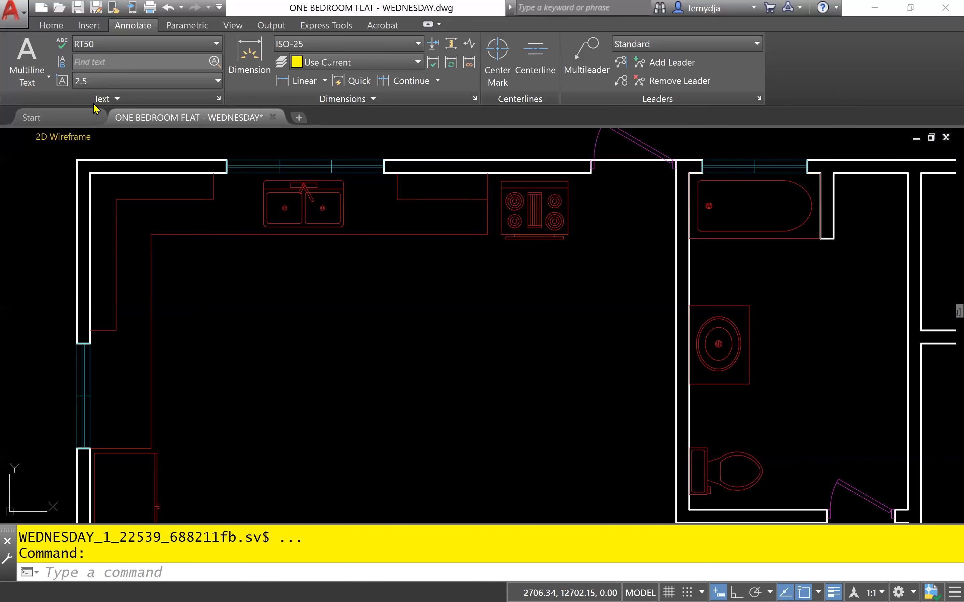
# - Add the multiline text KITCHEN in the open area of the kitchen using the RT50 style
pyautogui.click(45, 77)
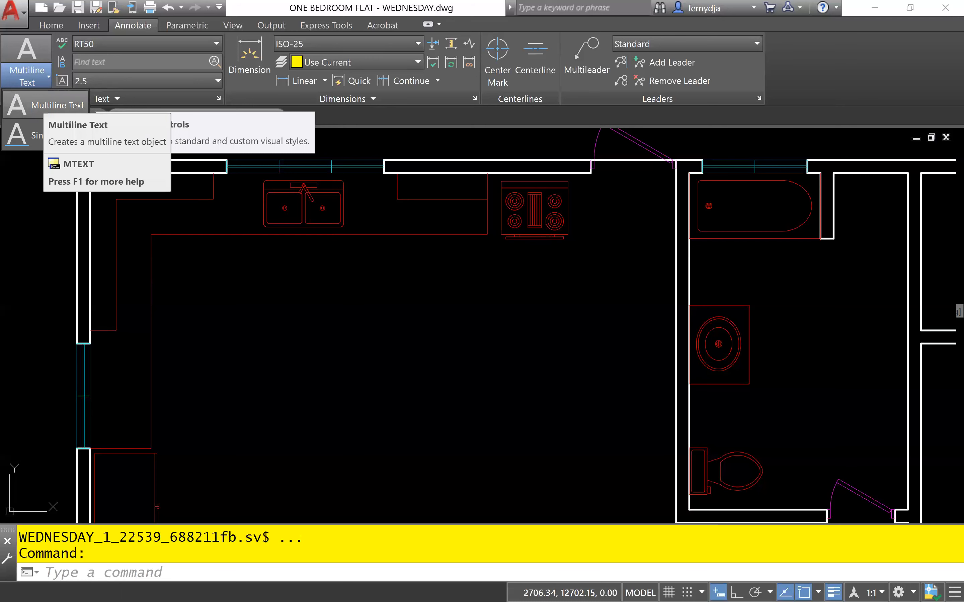
pyautogui.click(44, 105)
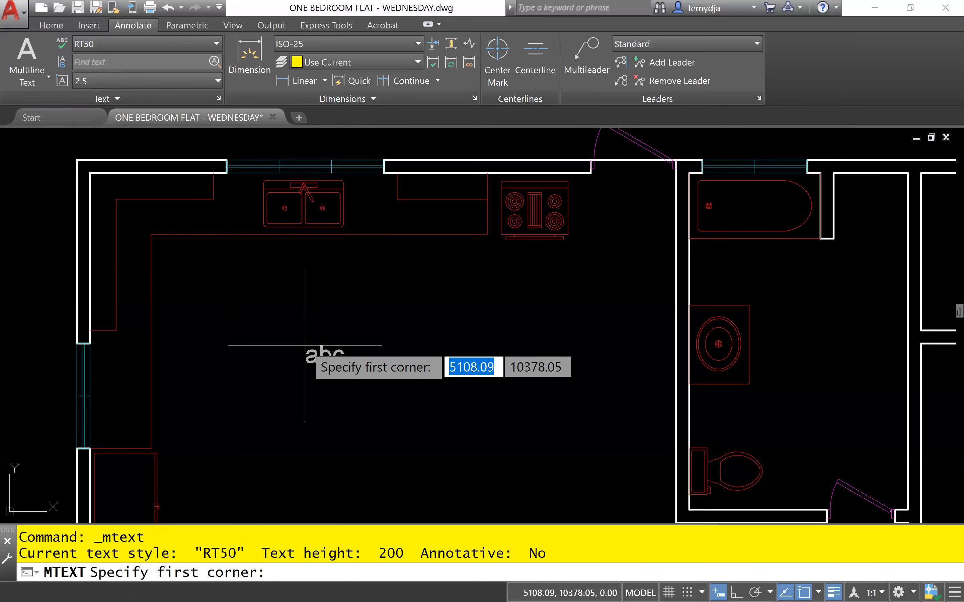
pyautogui.click(305, 345)
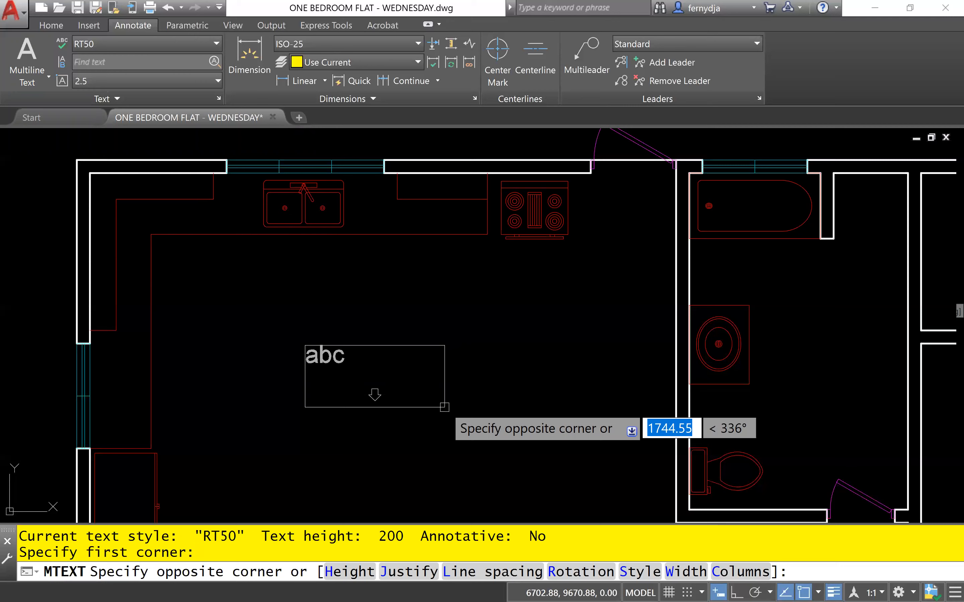
pyautogui.click(445, 406)
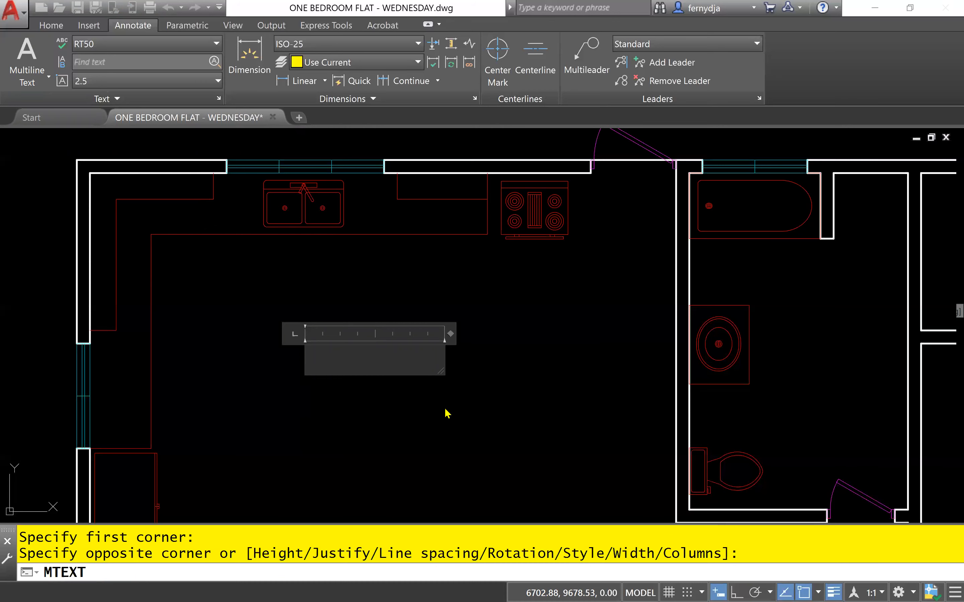
pyautogui.write('KITCHEN')
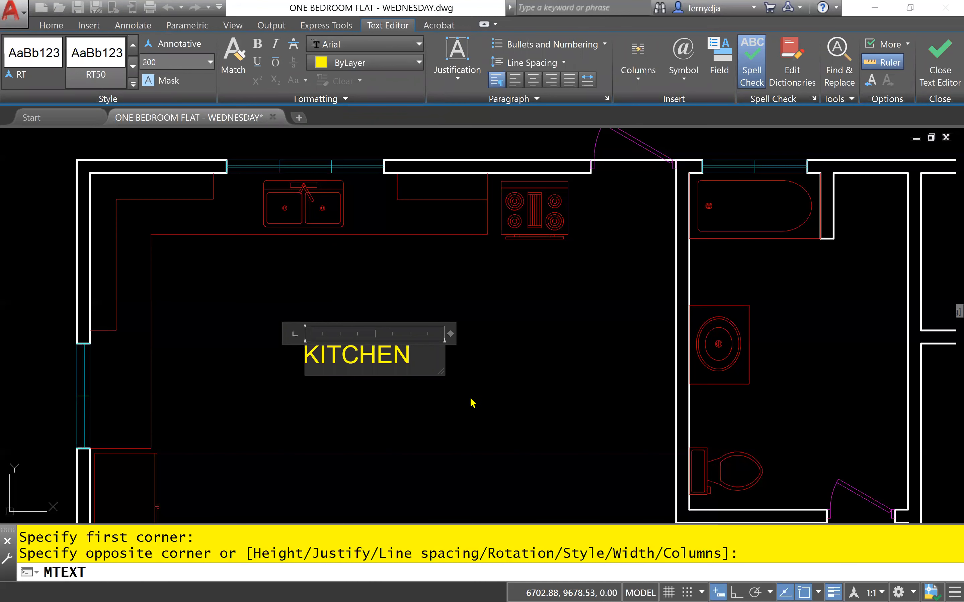
pyautogui.click(495, 399)
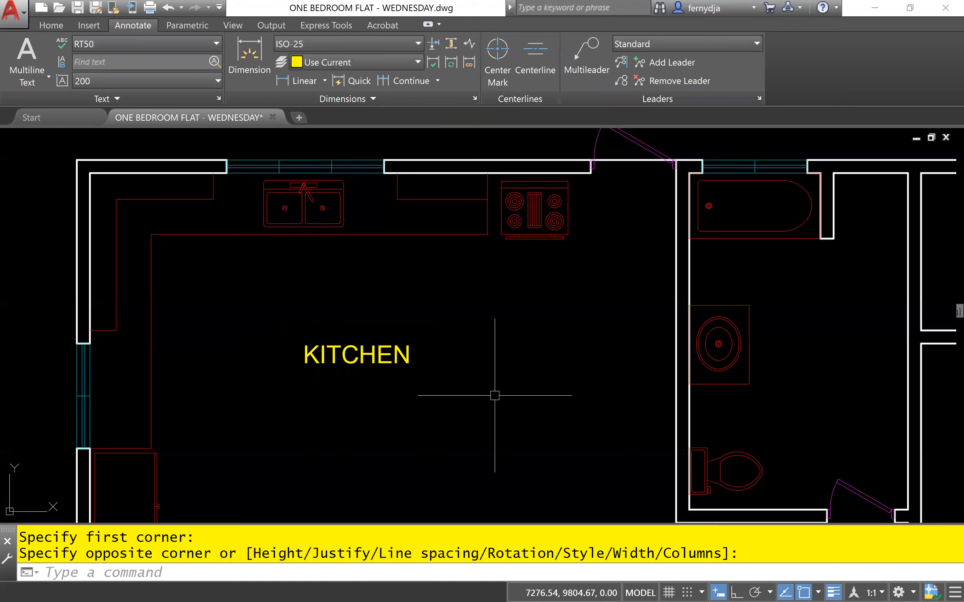
# - Open the KITCHEN label for editing and leave the text editor
pyautogui.click(381, 354)
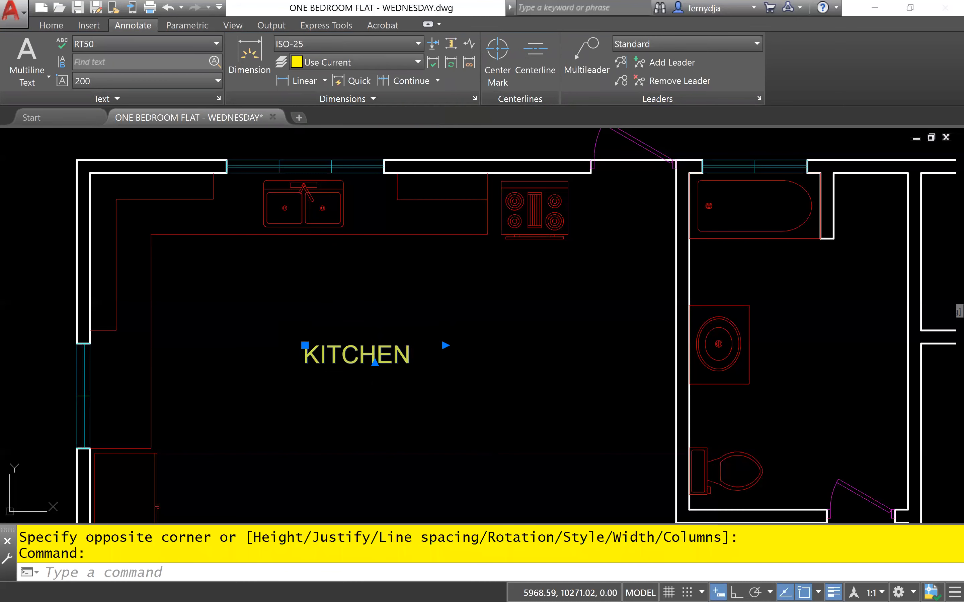
pyautogui.doubleClick(377, 357)
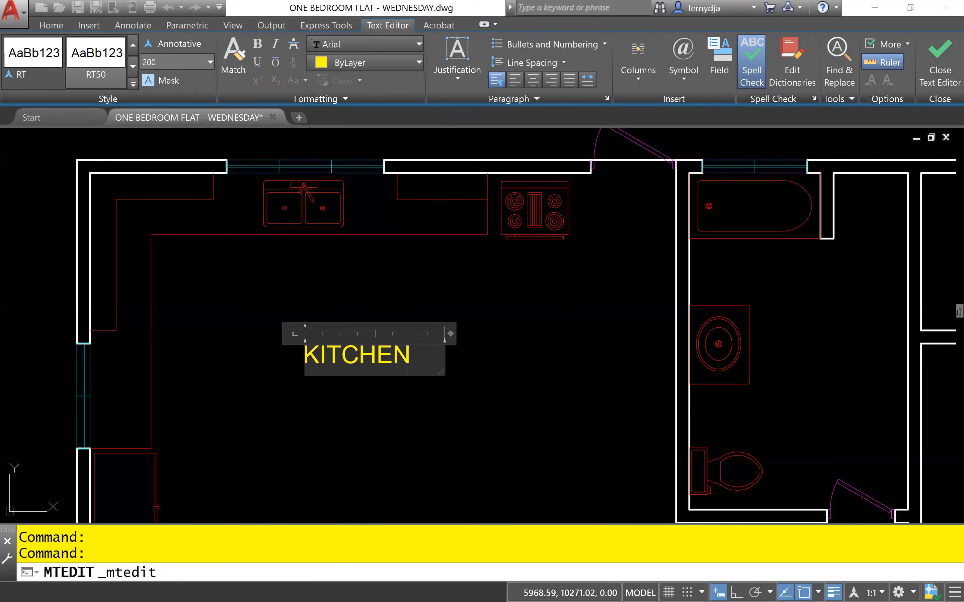
pyautogui.click(555, 343)
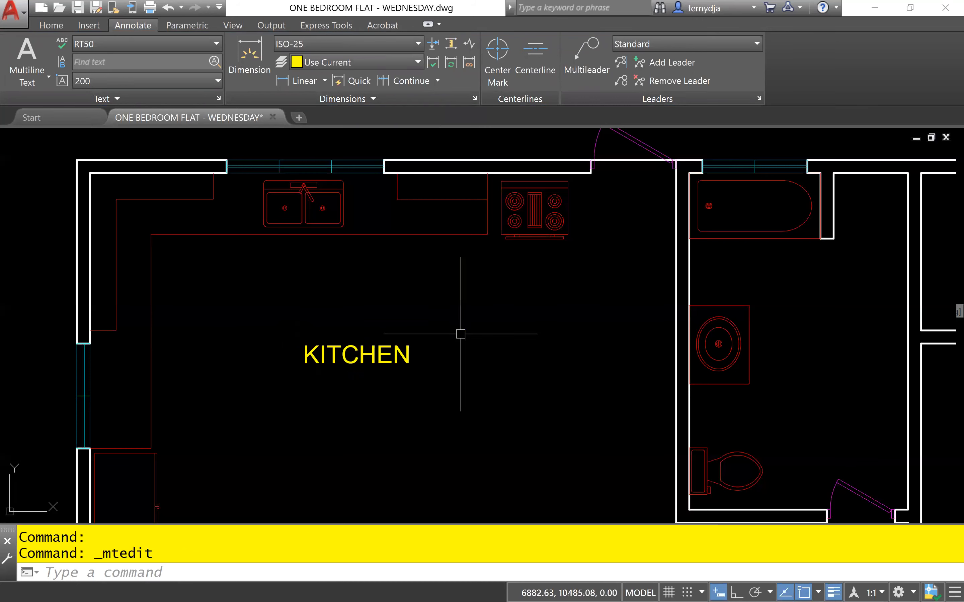
# - Reopen the KITCHEN label and try center, right, justified and distributed paragraph alignment on it
pyautogui.moveTo(381, 355)
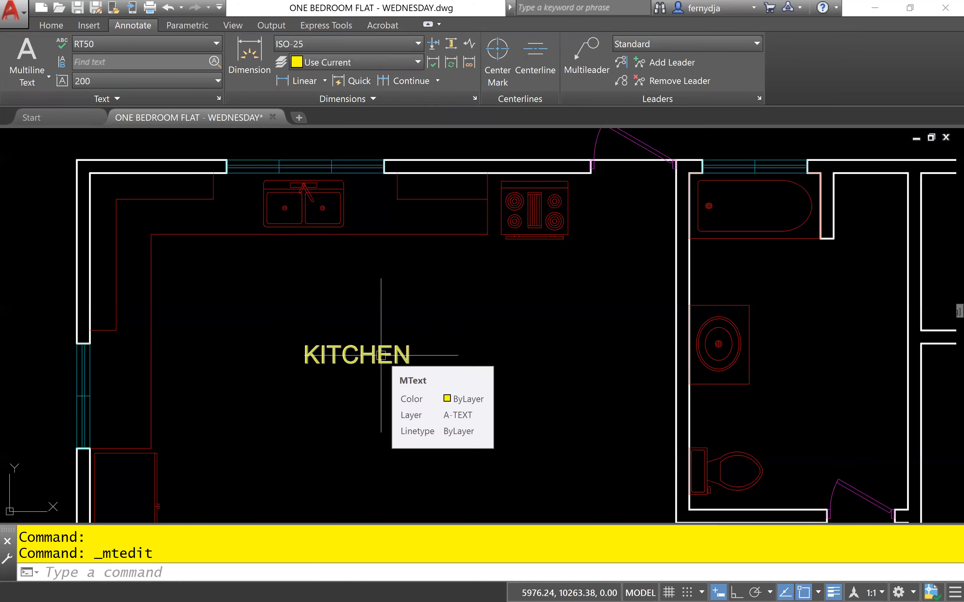
pyautogui.doubleClick(381, 355)
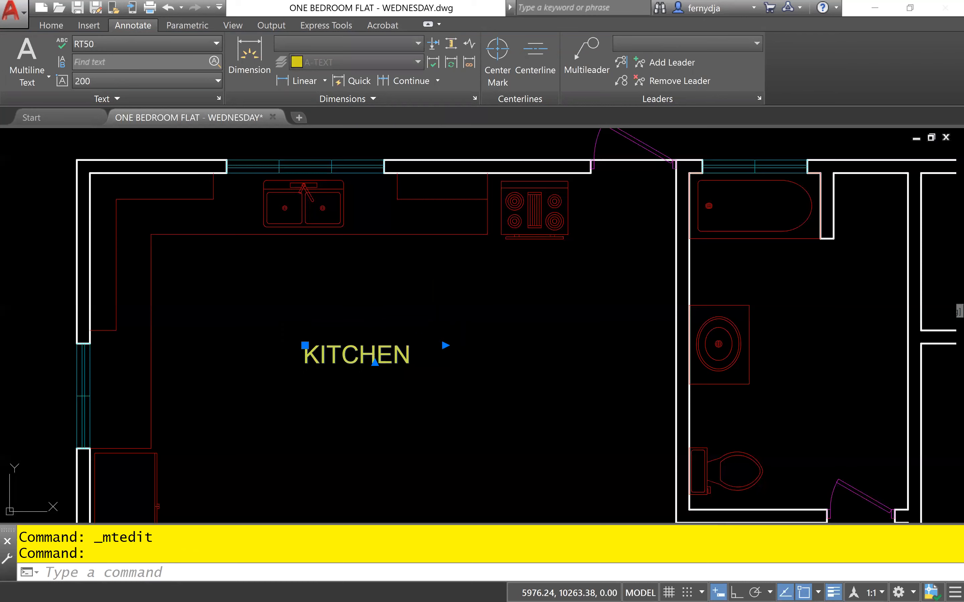
pyautogui.doubleClick(382, 361)
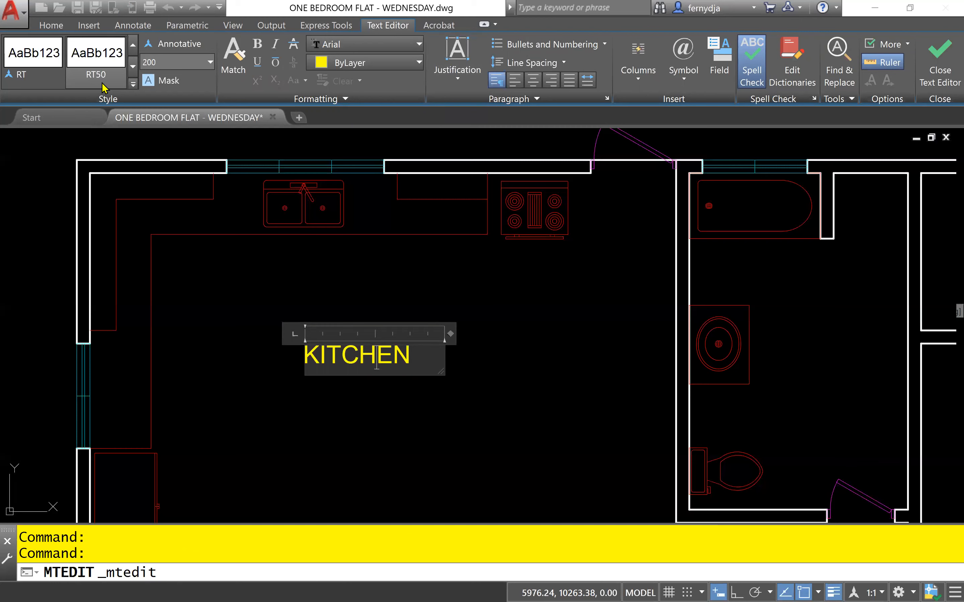
pyautogui.click(54, 64)
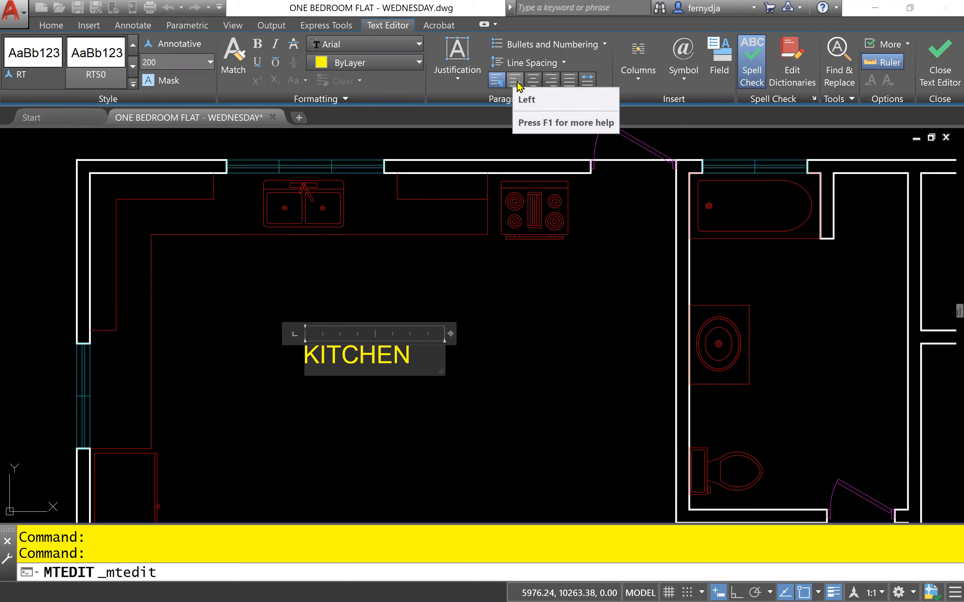
pyautogui.click(537, 85)
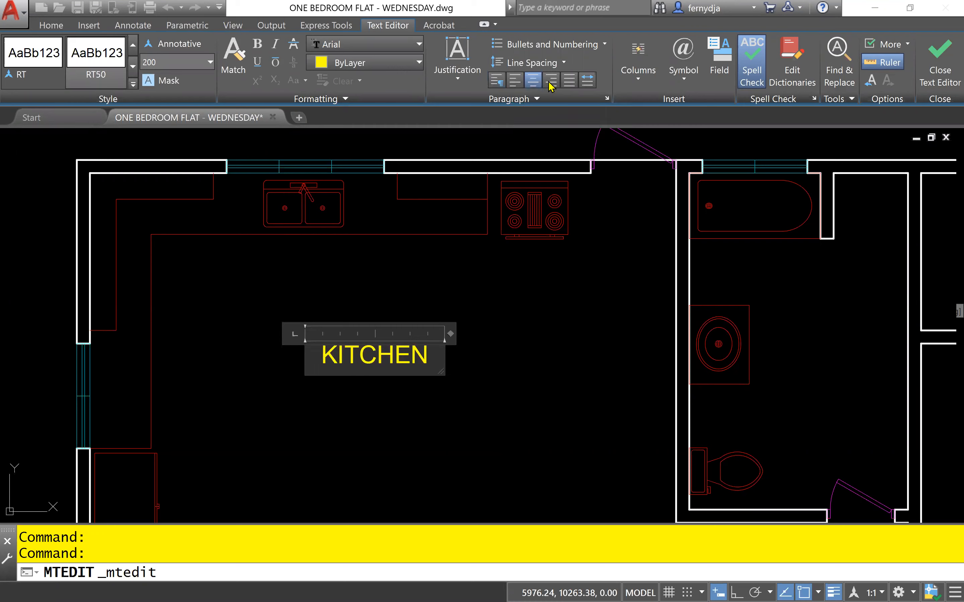
pyautogui.click(551, 86)
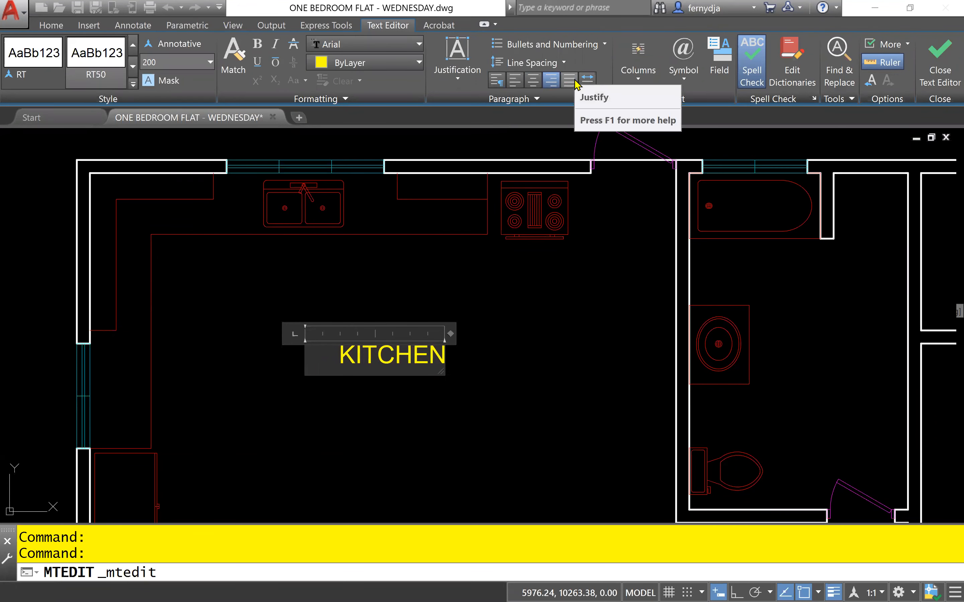
pyautogui.click(576, 85)
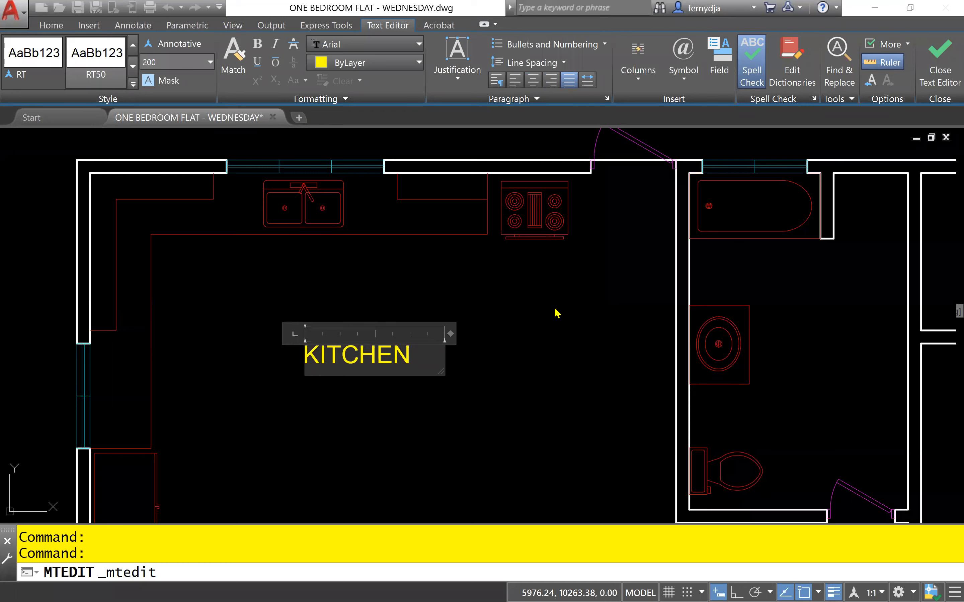
pyautogui.click(587, 81)
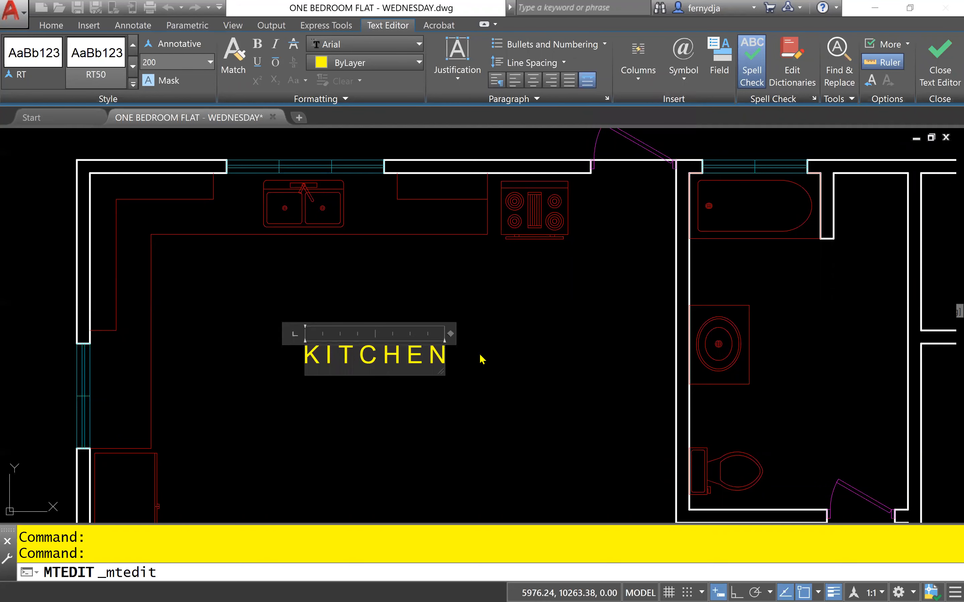
# - Narrow the KITCHEN text frame slightly, restore the default paragraph alignment and finish editing the label
pyautogui.moveTo(440, 375)
pyautogui.mouseDown()
pyautogui.moveTo(562, 375)
pyautogui.moveTo(349, 372)
pyautogui.moveTo(438, 372)
pyautogui.mouseUp()
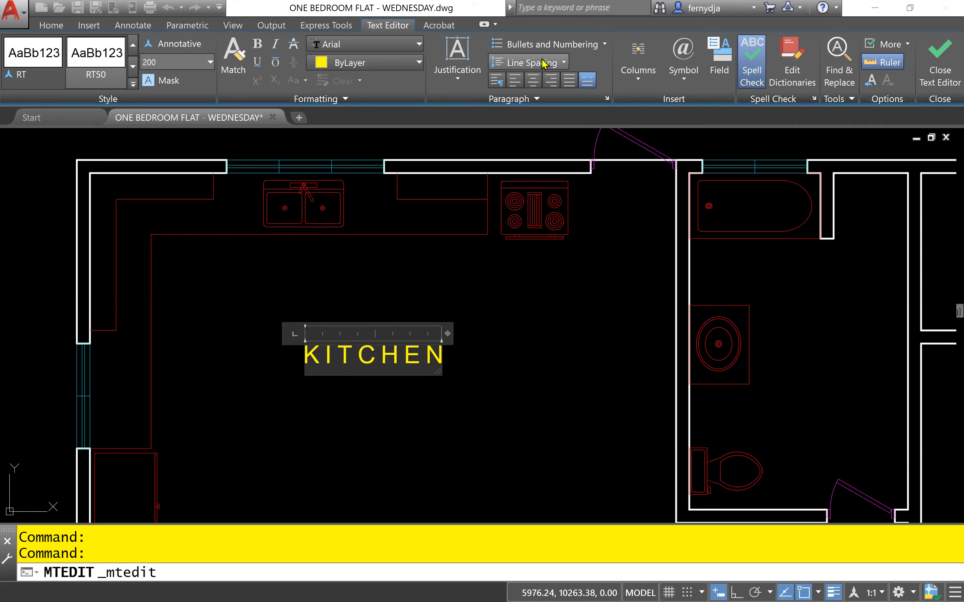
pyautogui.click(500, 84)
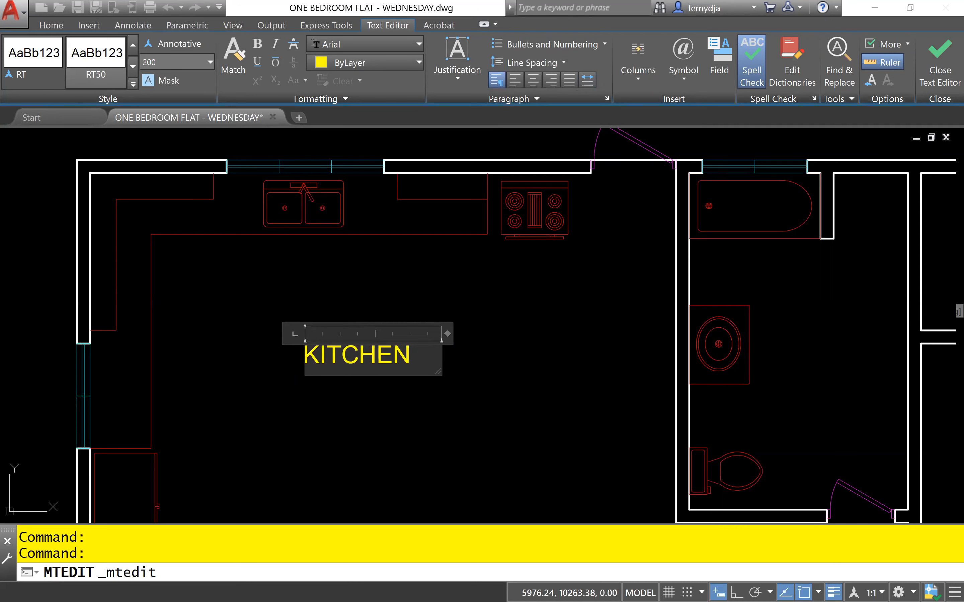
pyautogui.click(494, 271)
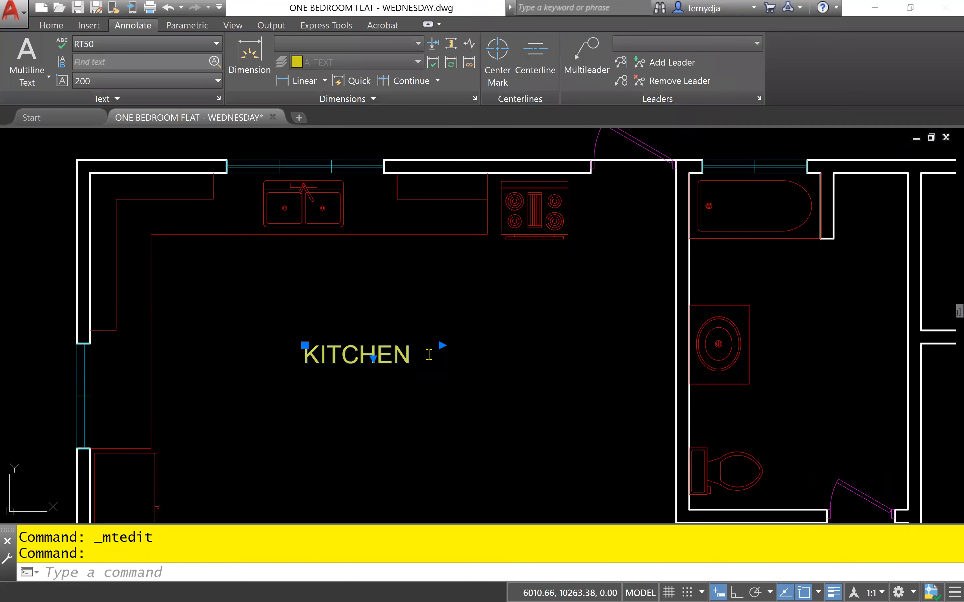
# - Reopen the KITCHEN label and enlarge its text frame in width and height
pyautogui.doubleClick(417, 355)
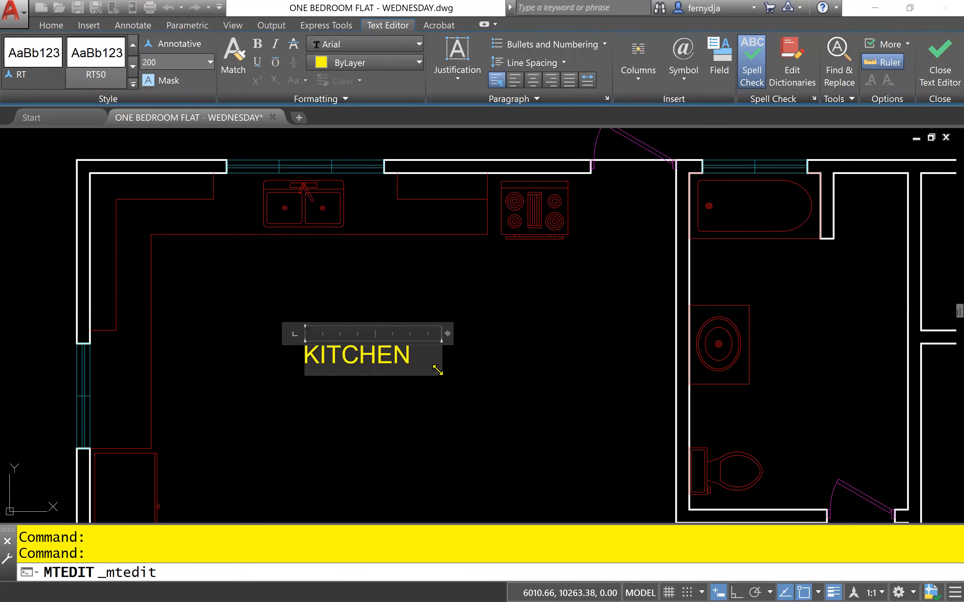
pyautogui.moveTo(437, 370); pyautogui.dragTo(580, 360)
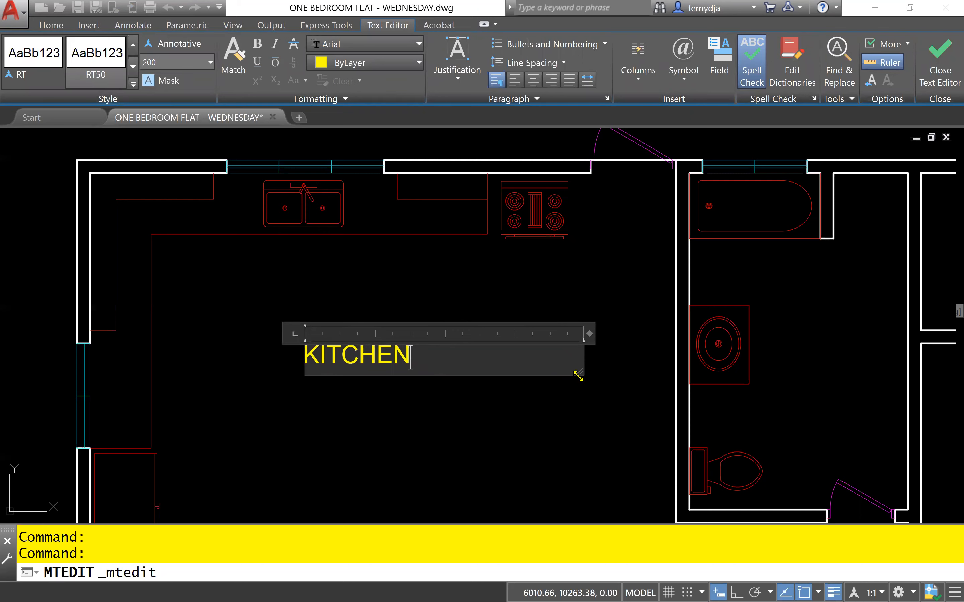
pyautogui.moveTo(579, 372); pyautogui.dragTo(566, 504)
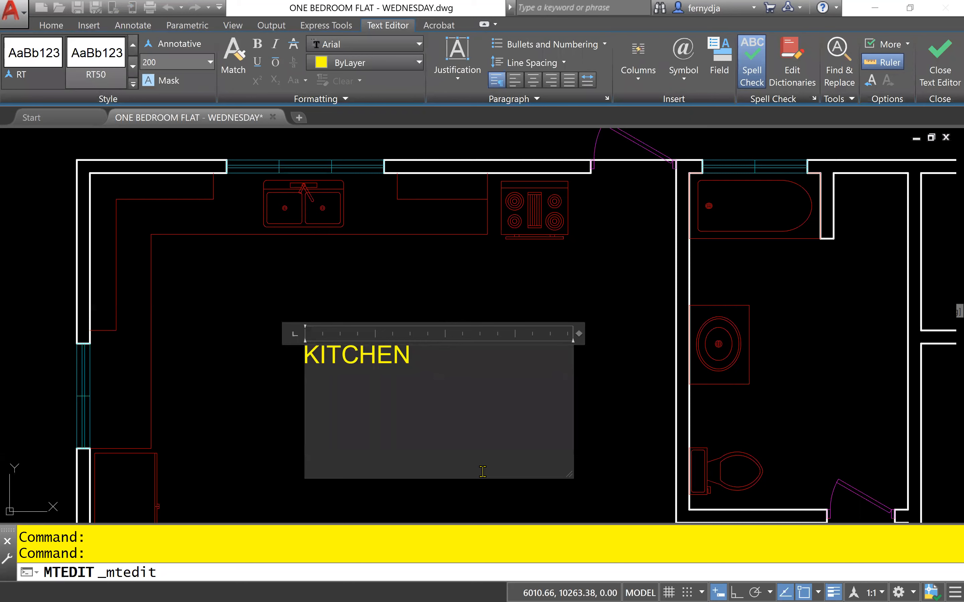
# - Add a second line reading HVHJB under KITCHEN and delete that line again
pyautogui.press('Return')
pyautogui.write('HVHJB')
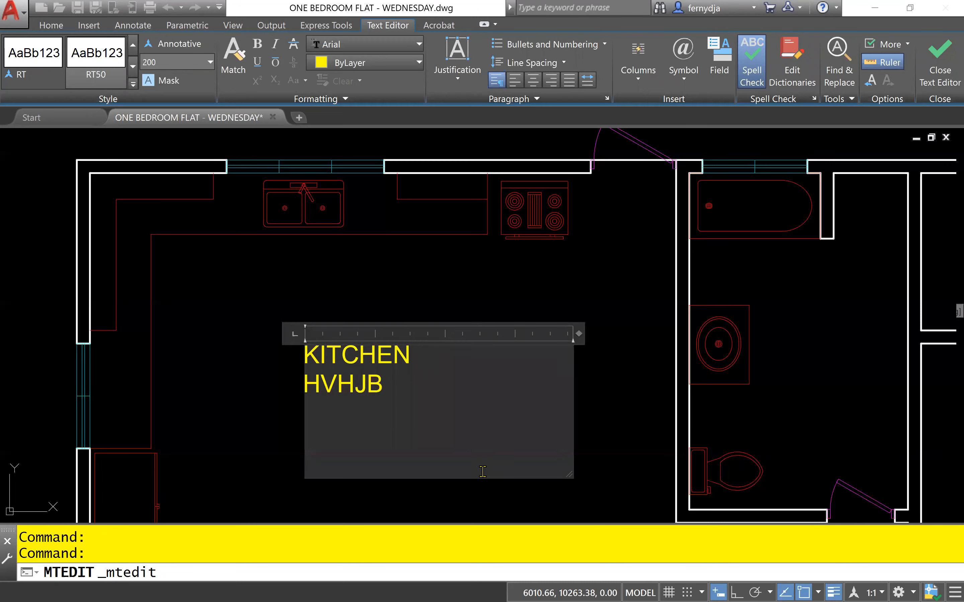
pyautogui.press('BackSpace')
pyautogui.press('BackSpace')
pyautogui.press('BackSpace')
pyautogui.press('BackSpace')
pyautogui.press('BackSpace')
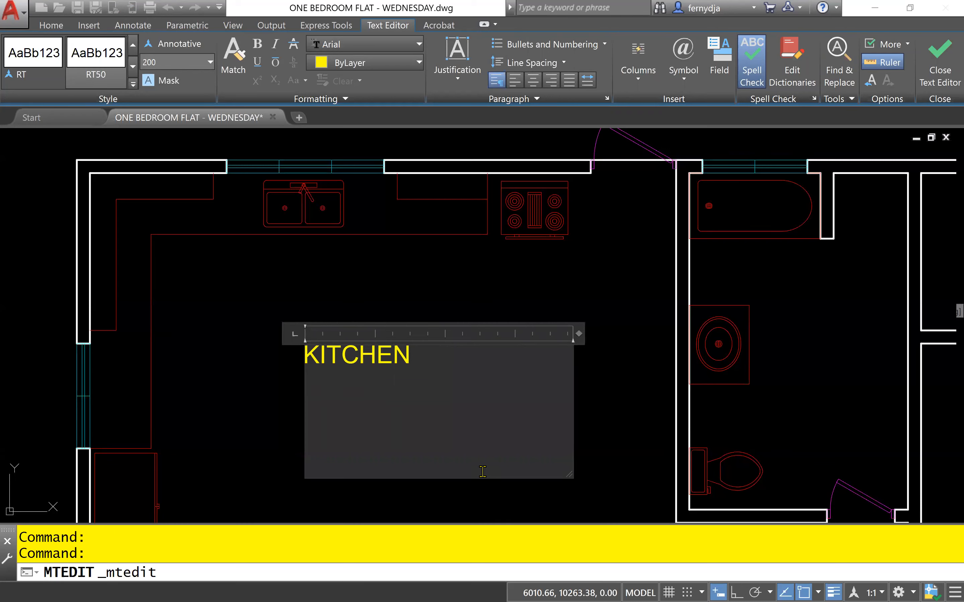
# - Shrink the KITCHEN text frame to fit closely around the word and finish editing the label
pyautogui.moveTo(557, 462); pyautogui.dragTo(430, 380)
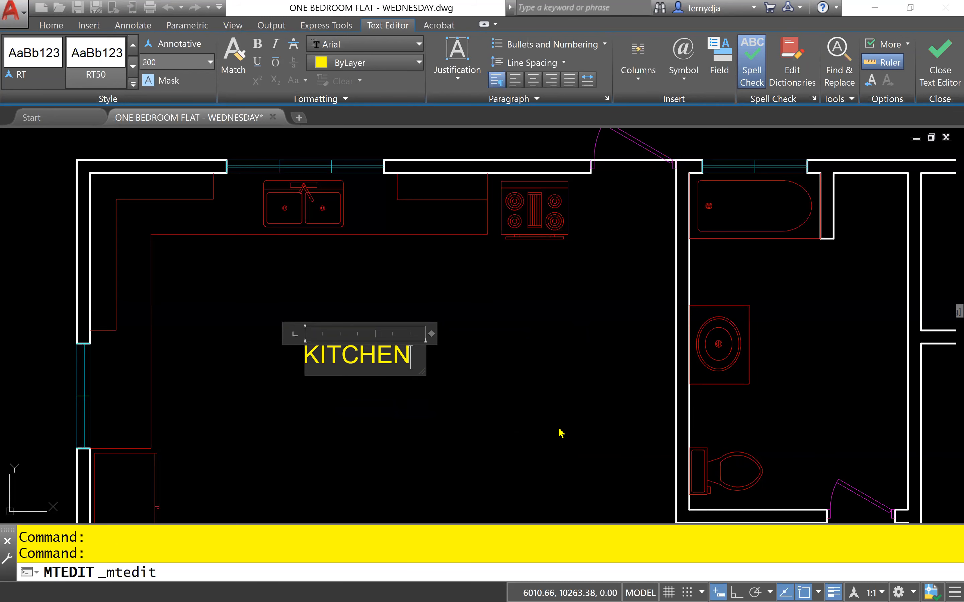
pyautogui.click(518, 424)
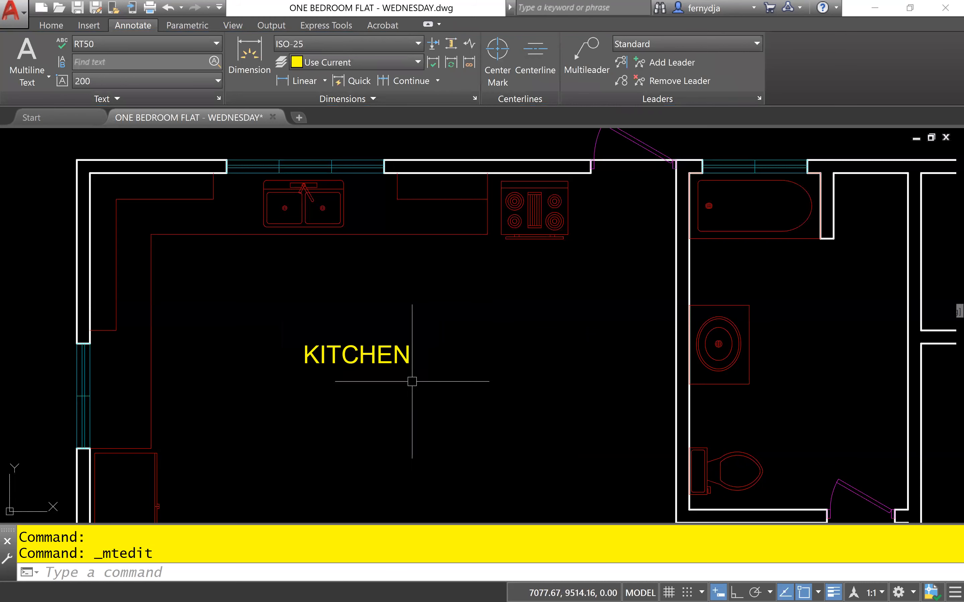
# - Reposition the KITCHEN label by its insertion grip, first toward the stove and finally to the open floor below the sink counter
pyautogui.click(366, 351)
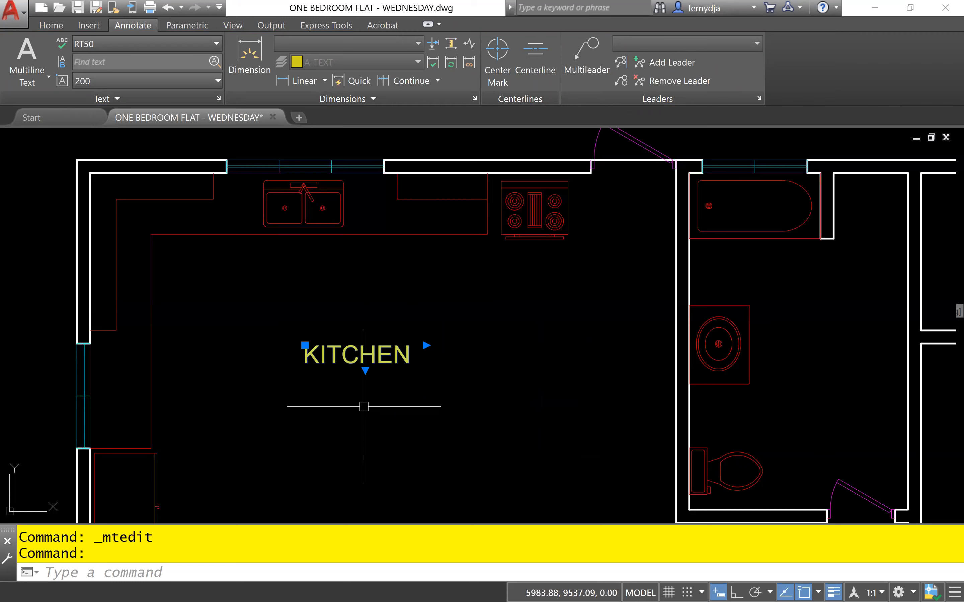
pyautogui.click(305, 345)
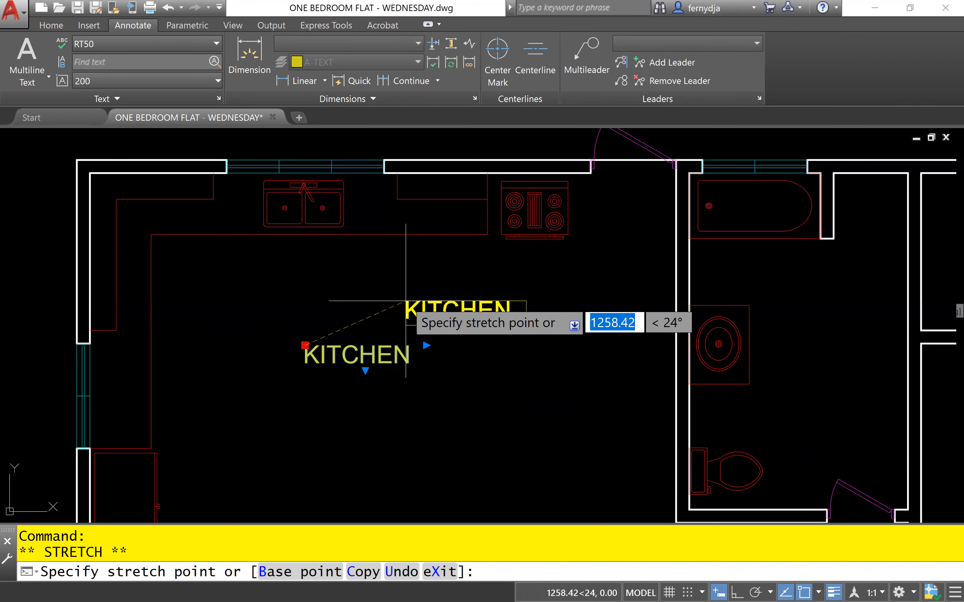
pyautogui.click(405, 301)
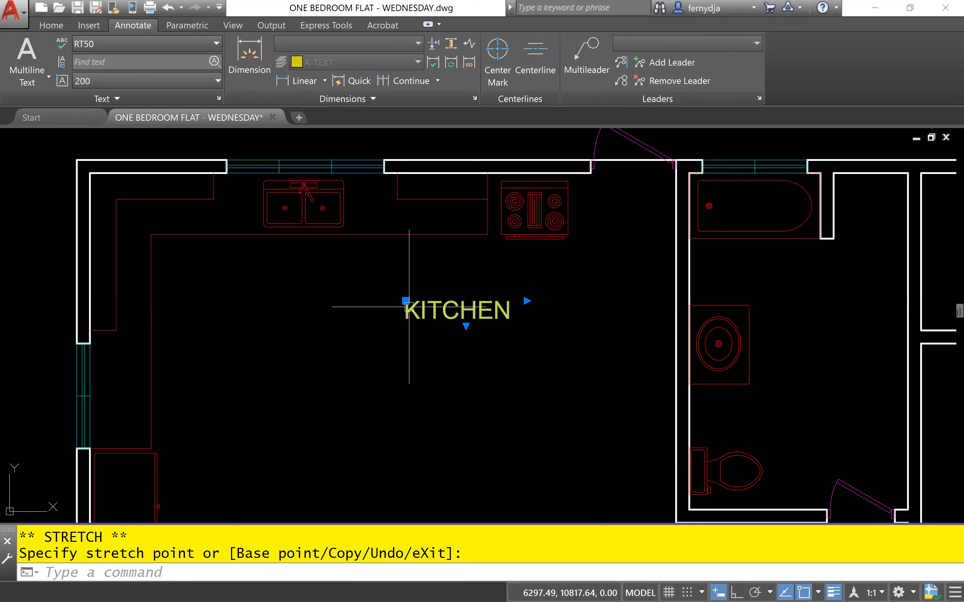
pyautogui.click(409, 307)
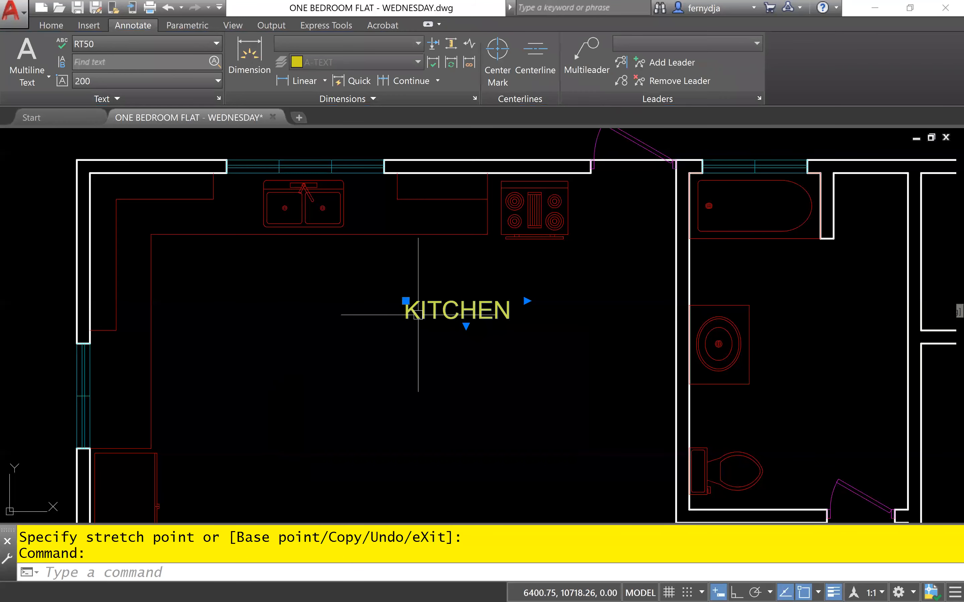
pyautogui.click(405, 301)
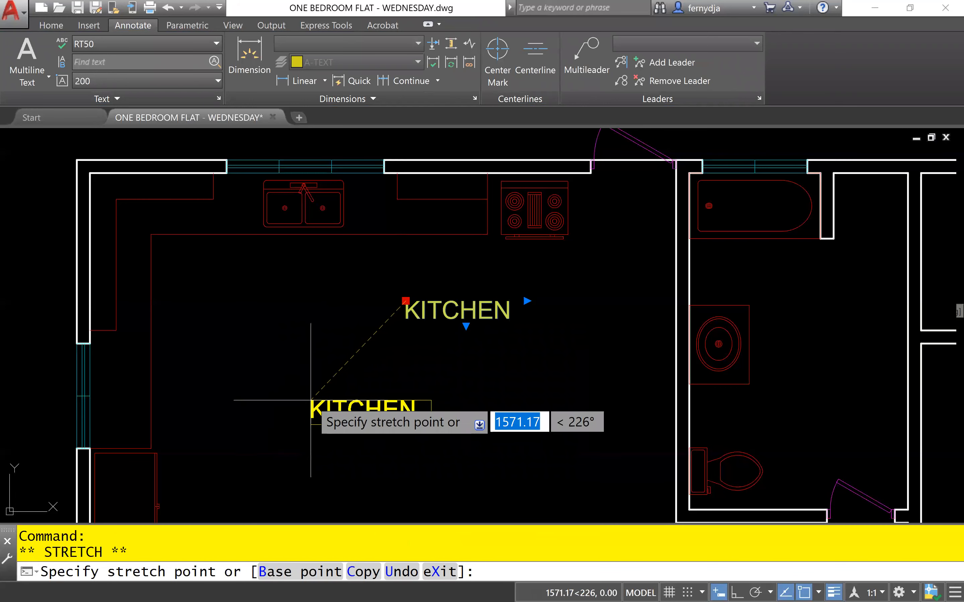
pyautogui.click(345, 405)
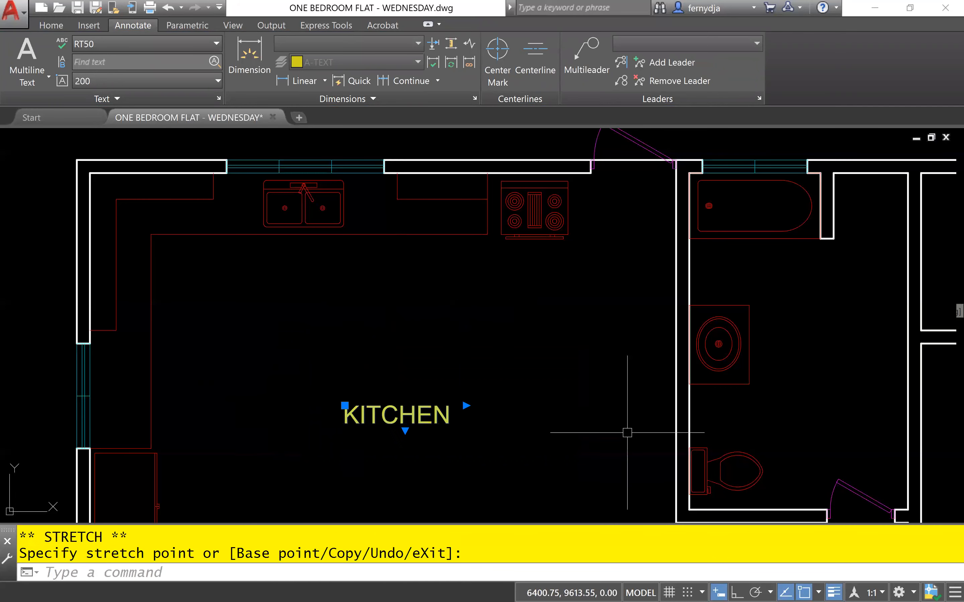
# - Stretch the KITCHEN text frame wider and much taller by its width and height grips, without opening the text
pyautogui.moveTo(555, 432); pyautogui.dragTo(577, 301, button='middle')
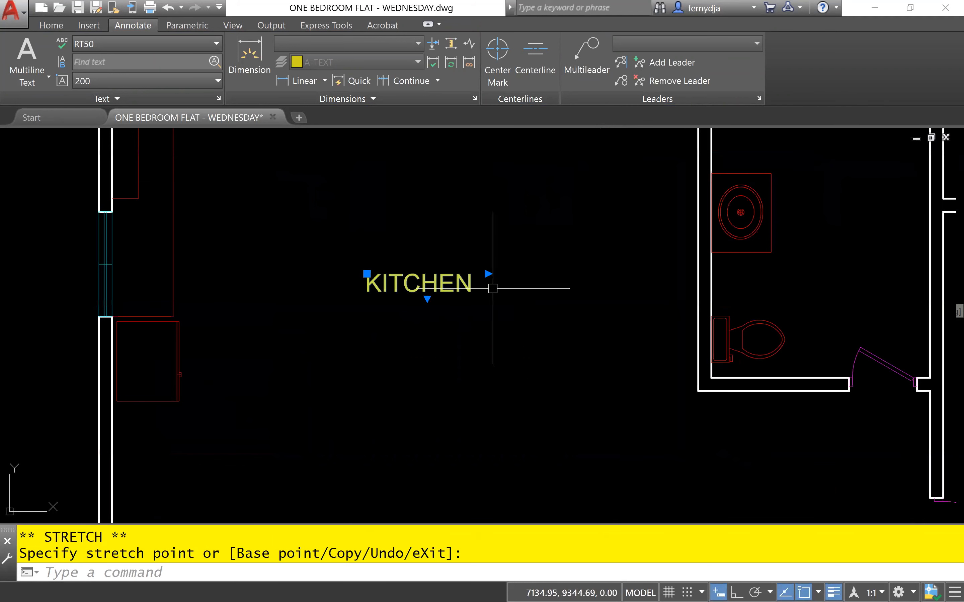
pyautogui.click(487, 274)
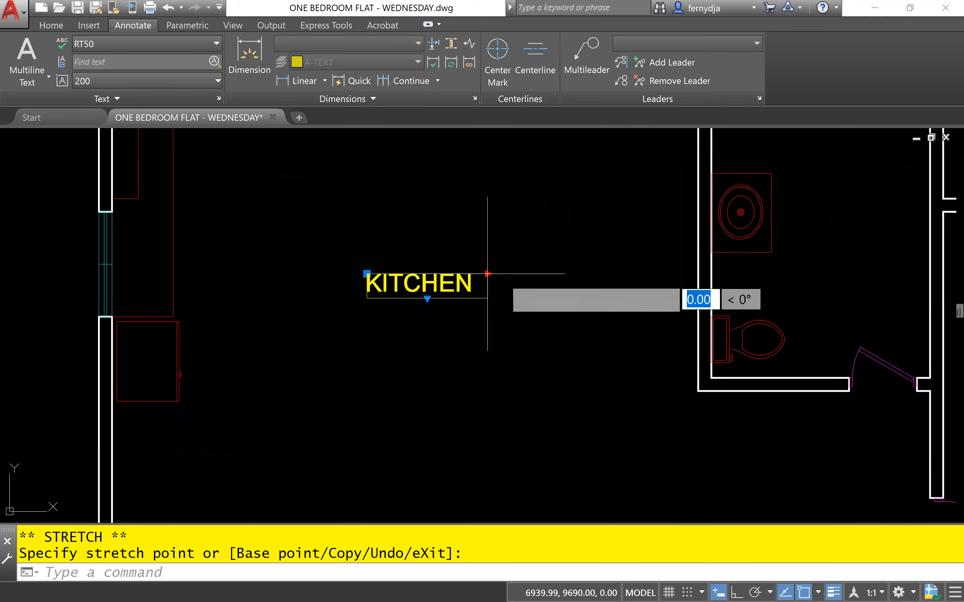
pyautogui.click(606, 274)
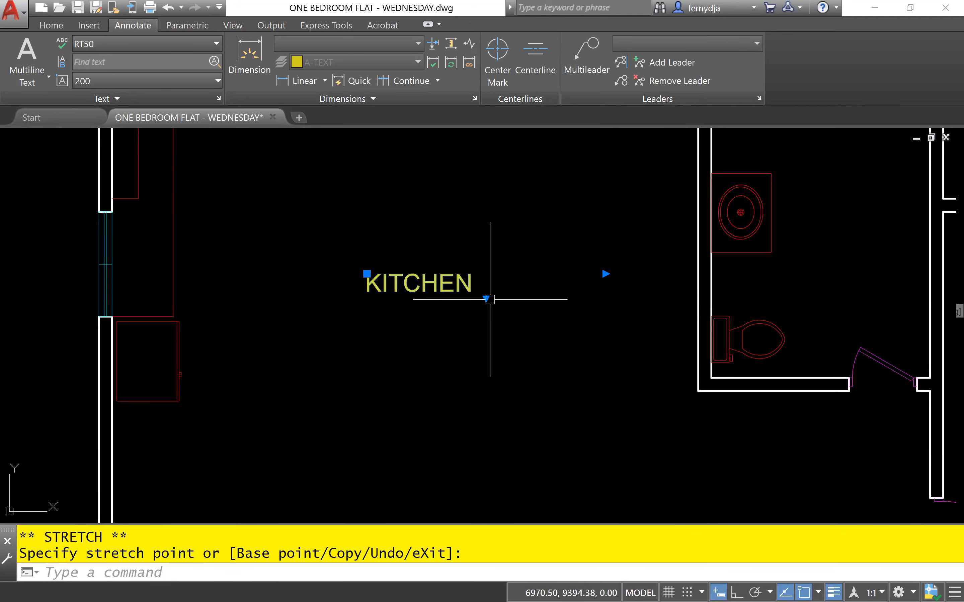
pyautogui.click(488, 299)
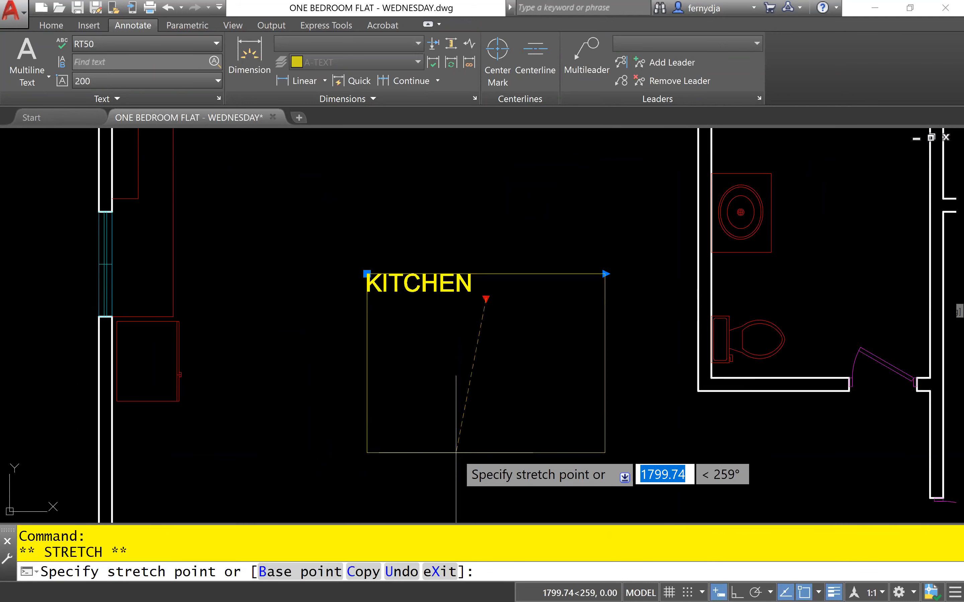
pyautogui.click(456, 453)
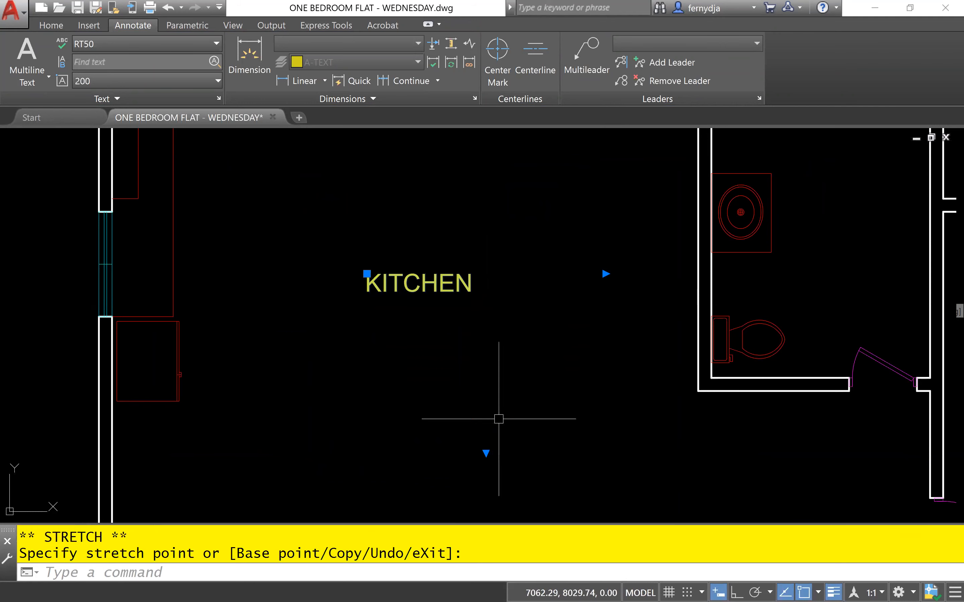
# - Shrink the KITCHEN text frame in height and width to sit just around the word, and deselect the label
pyautogui.click(486, 453)
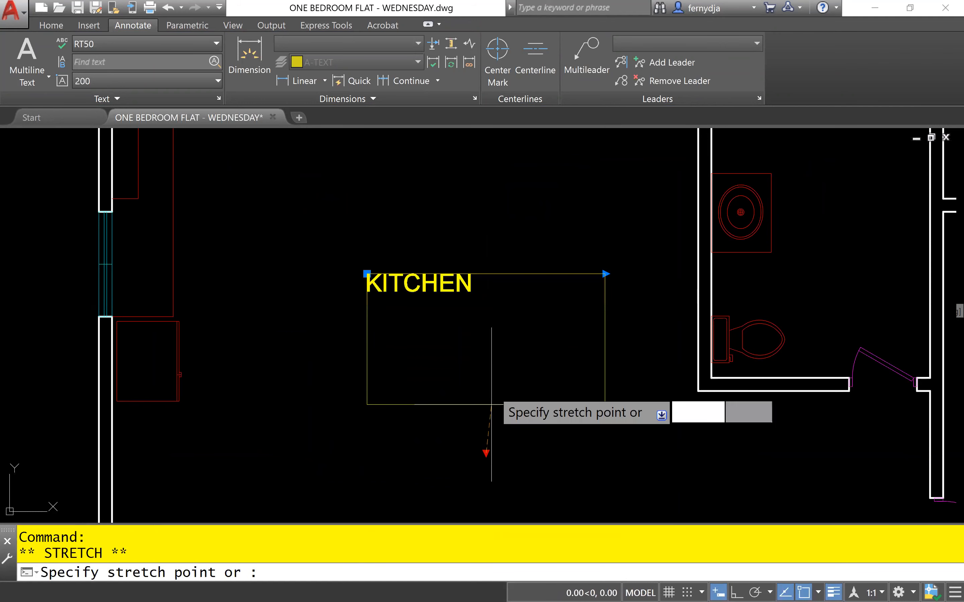
pyautogui.click(498, 317)
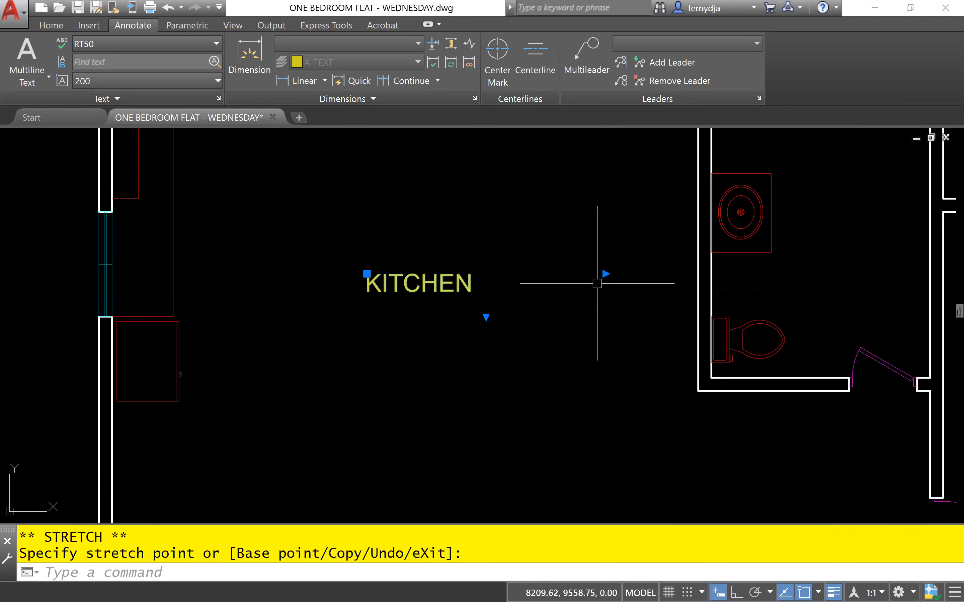
pyautogui.click(605, 274)
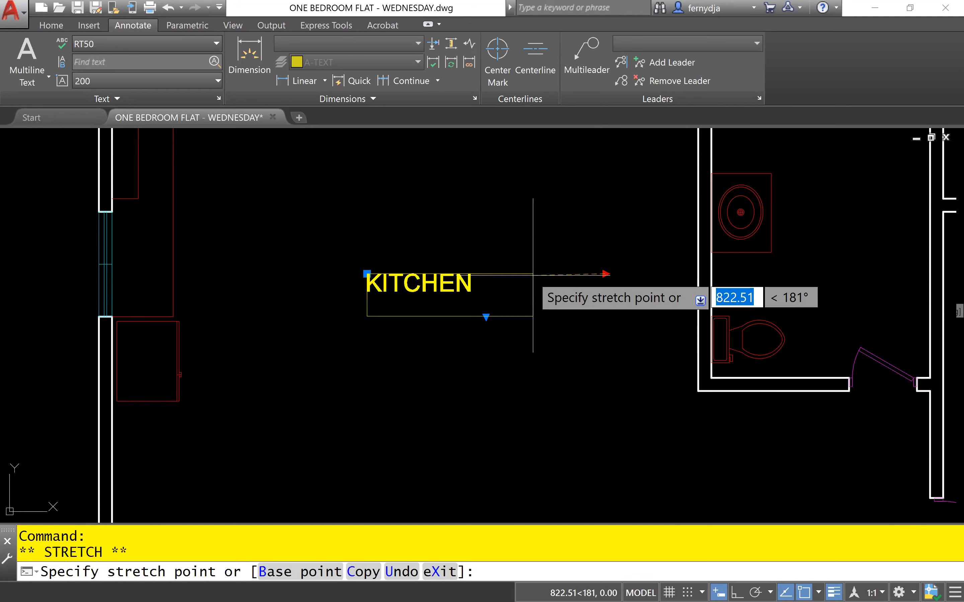
pyautogui.click(502, 274)
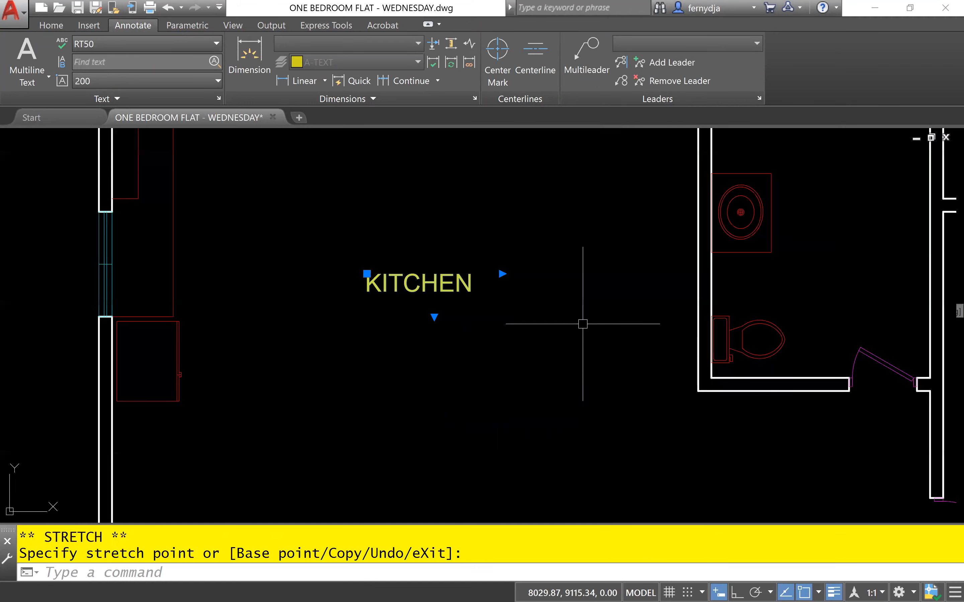
pyautogui.scroll(-4, 532, 404)
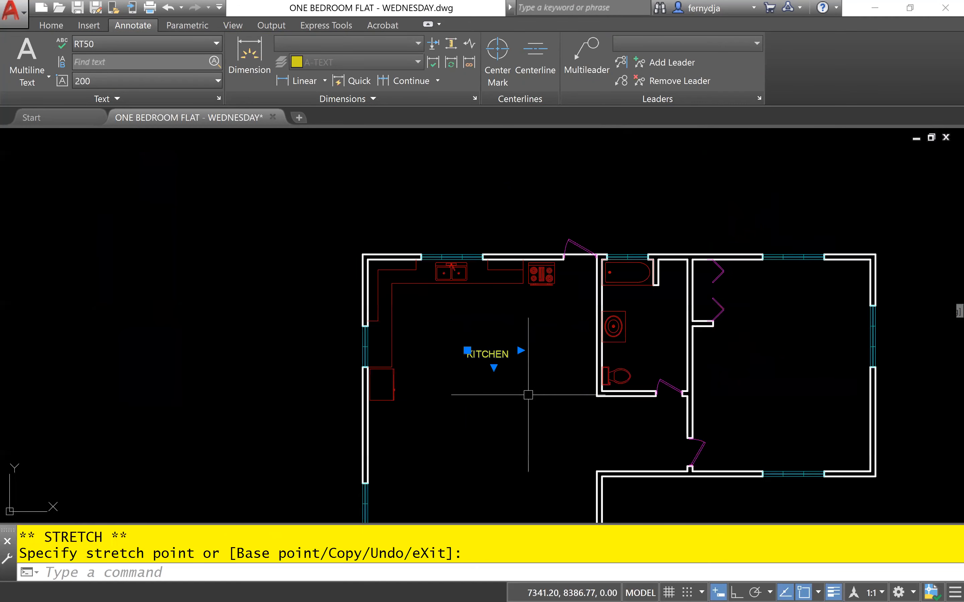
pyautogui.moveTo(532, 404); pyautogui.dragTo(398, 370, button='middle')
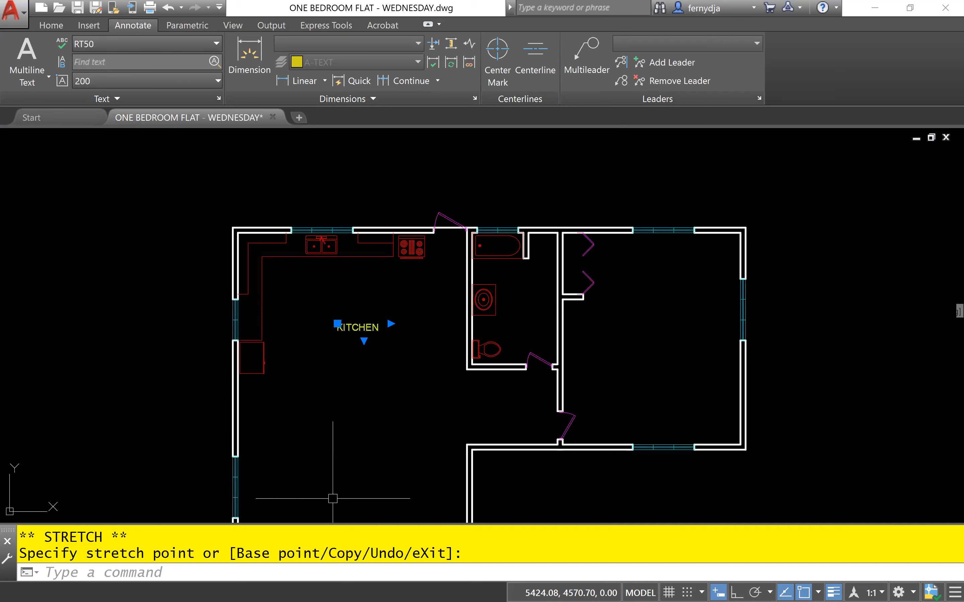
pyautogui.press('Escape')
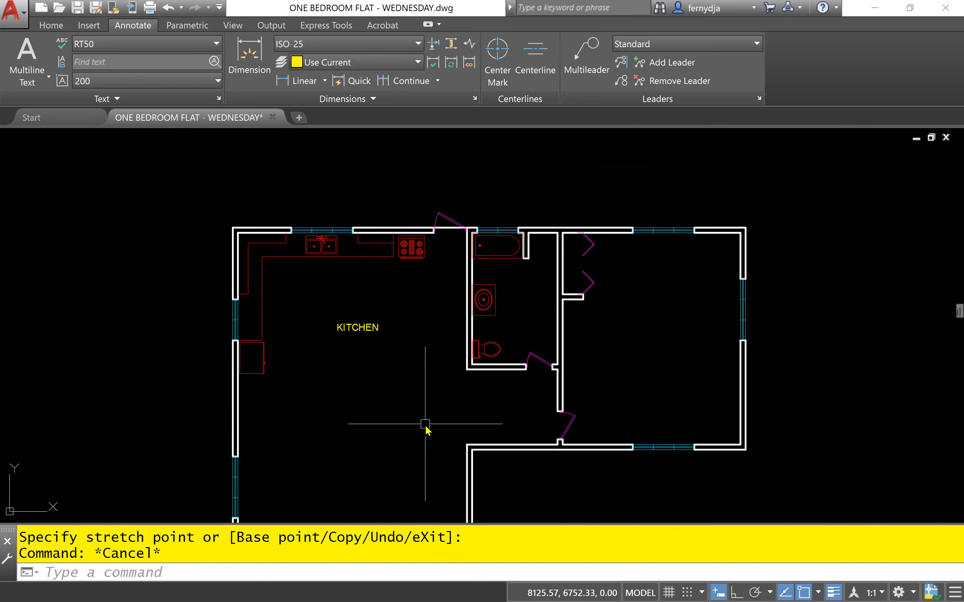
# - Start a multiline text and define its frame in the bathroom, from between washbasin and toilet across to the opposite wall
pyautogui.write('N')
pyautogui.press('BackSpace')
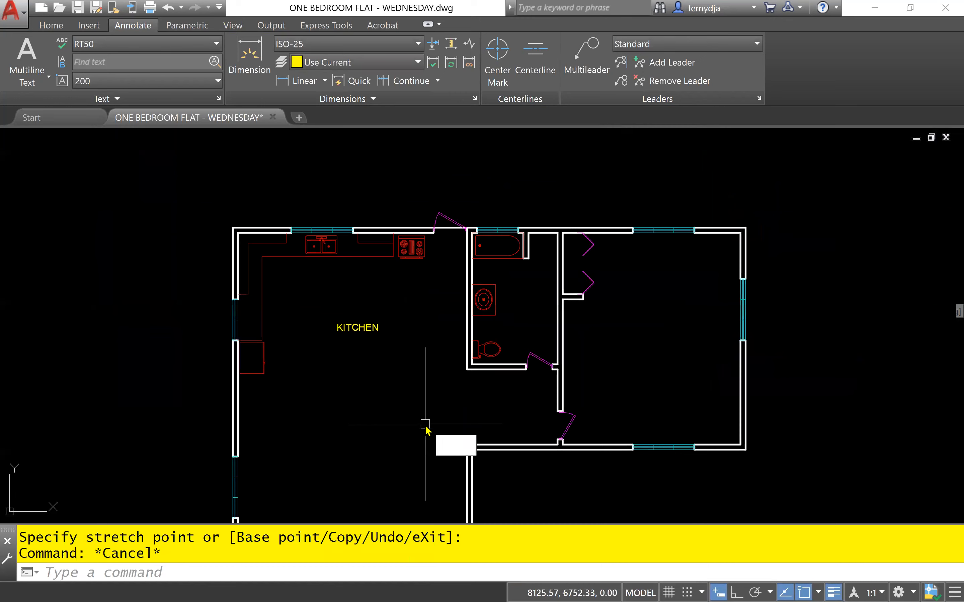
pyautogui.write('MT')
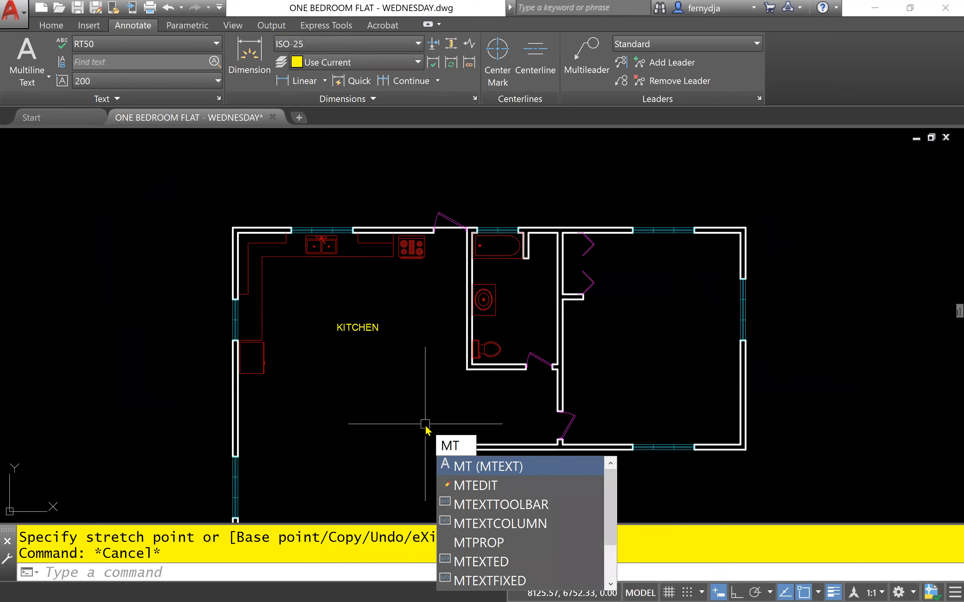
pyautogui.press('Return')
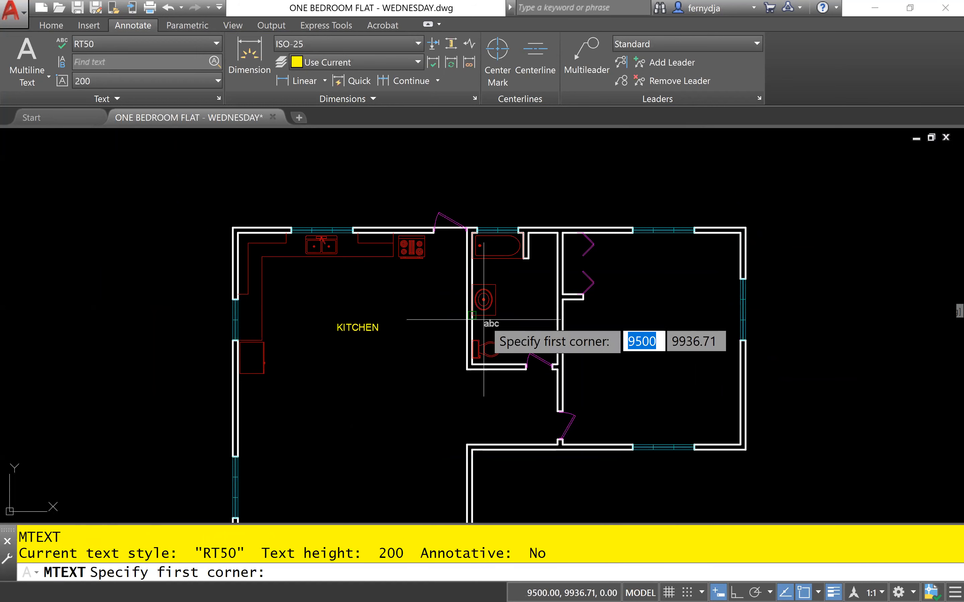
pyautogui.scroll(6, 490, 320)
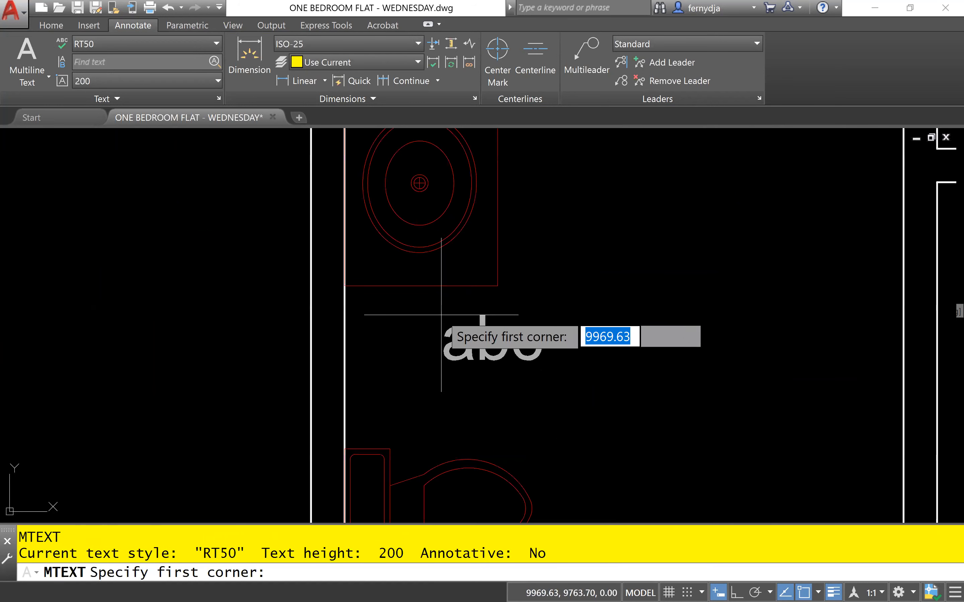
pyautogui.click(441, 303)
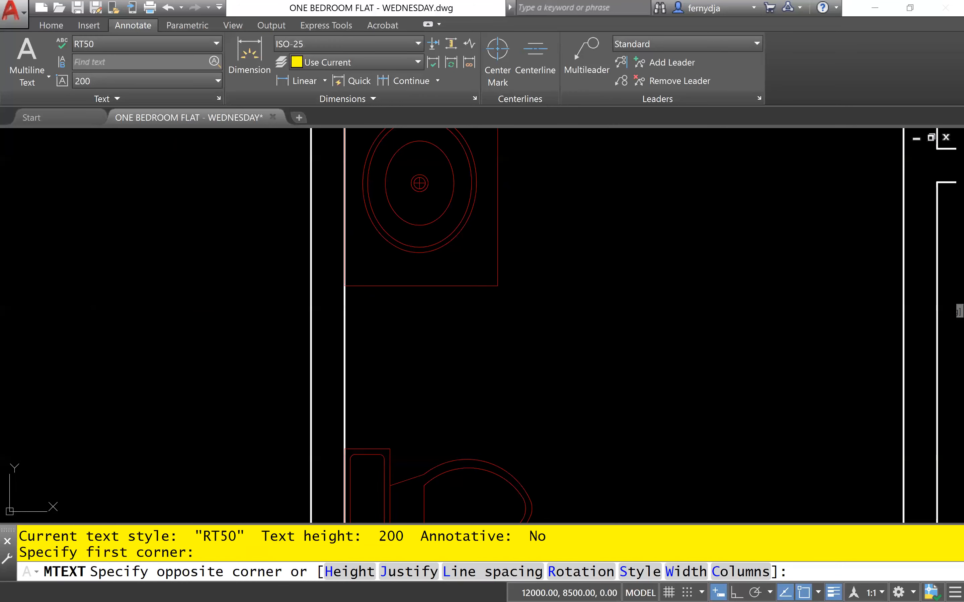
pyautogui.click(908, 431)
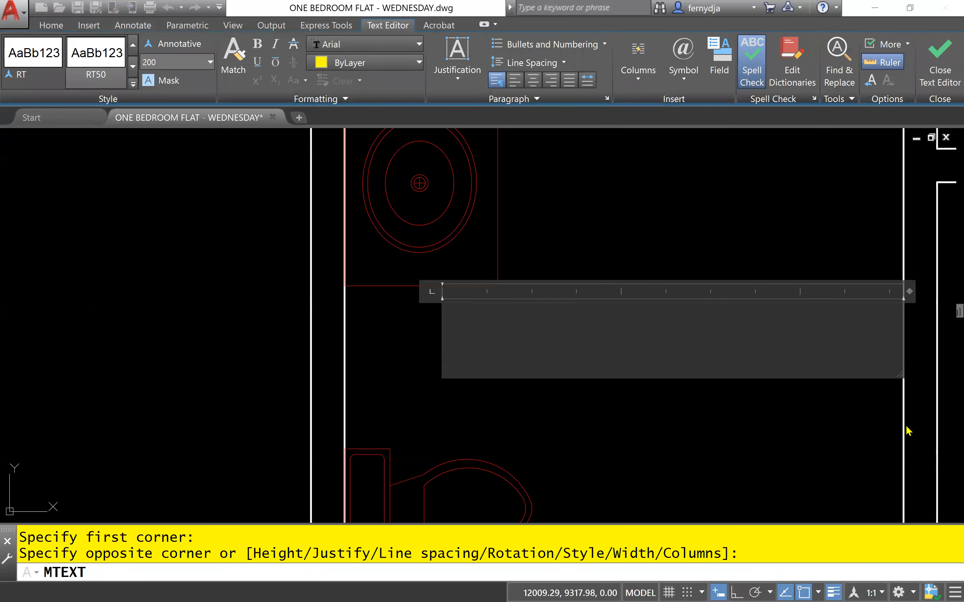
# - Enter BATHROOM in capitals as the label text and finish editing it
pyautogui.write('B')
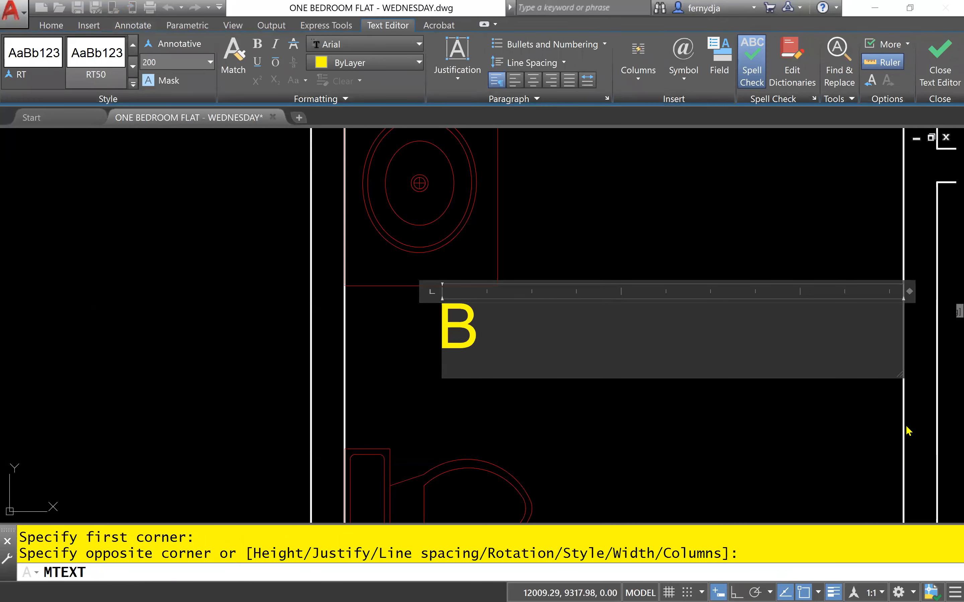
pyautogui.write('at')
pyautogui.press('BackSpace')
pyautogui.press('BackSpace')
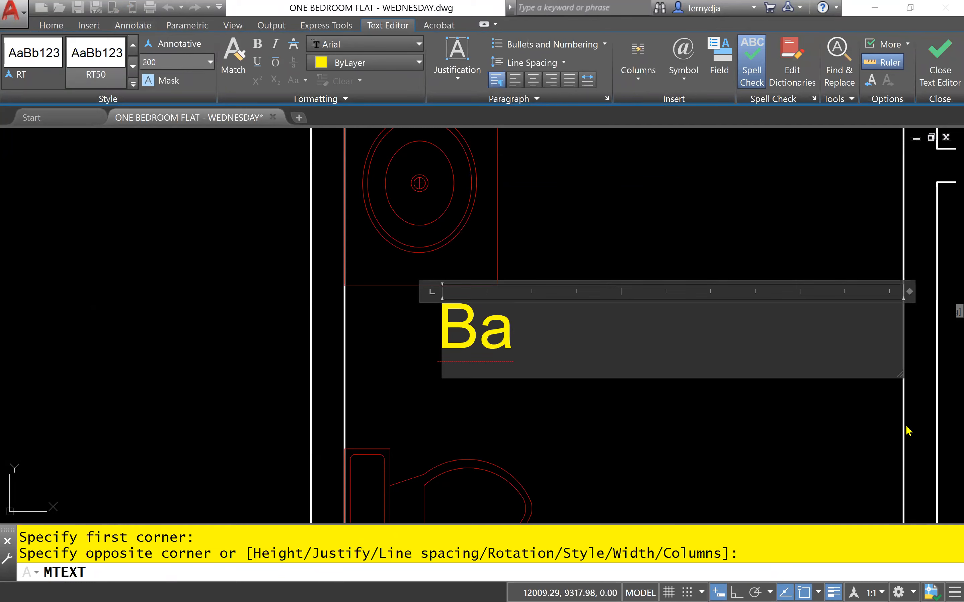
pyautogui.write('A')
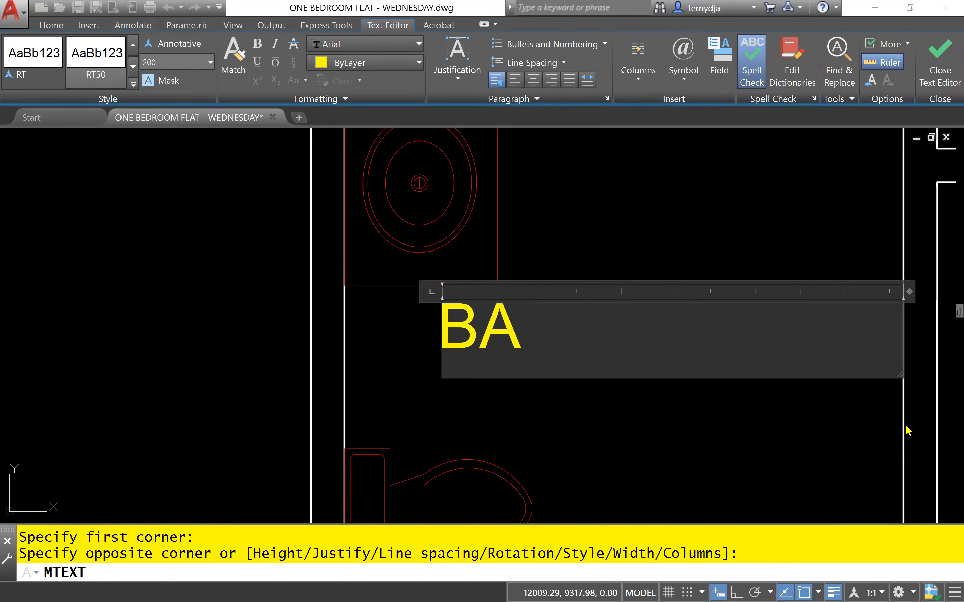
pyautogui.write('THROO')
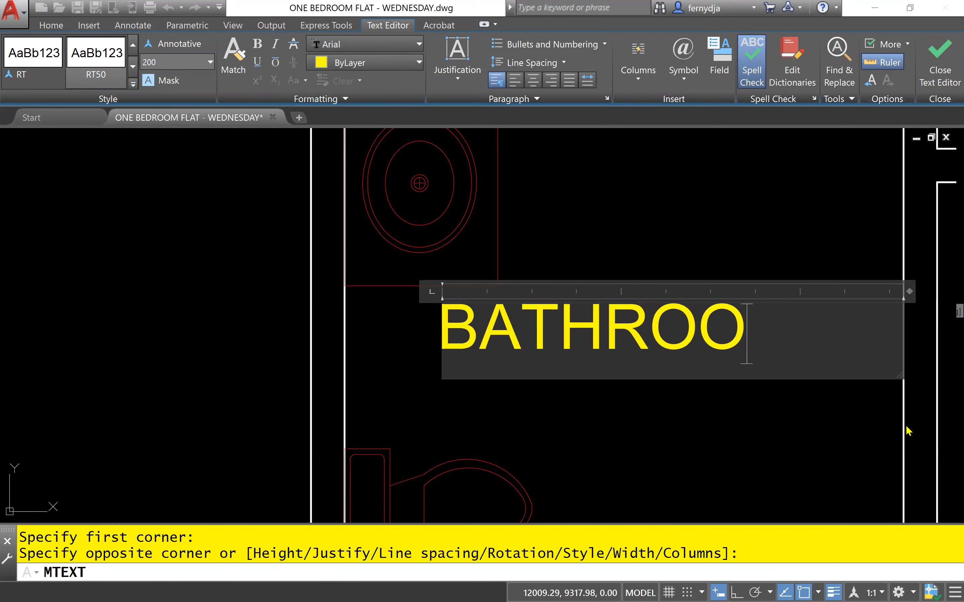
pyautogui.write('M')
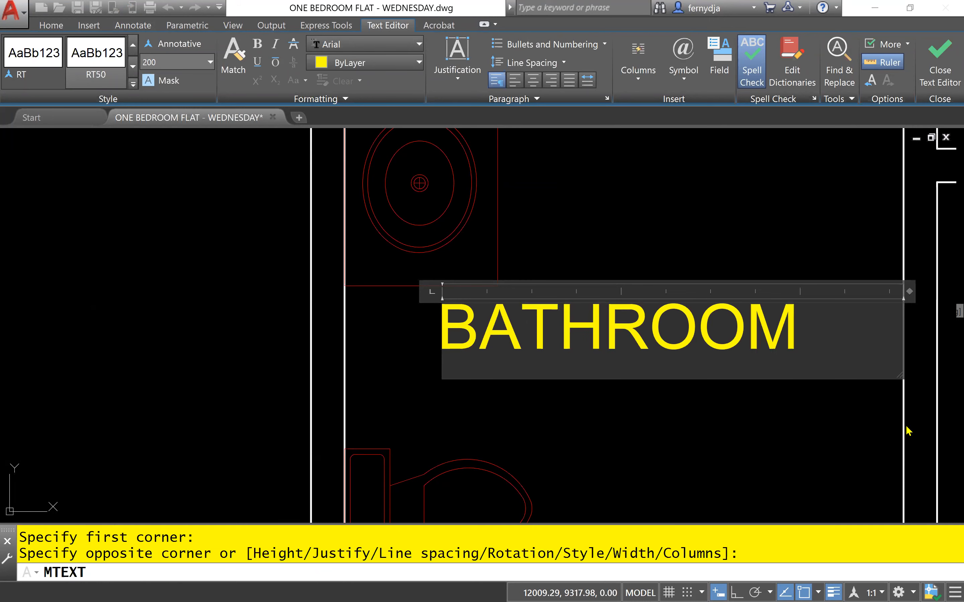
pyautogui.click(807, 247)
# - Copy the KITCHEN label from a base point on the word into the middle of the large room beyond the bathroom
pyautogui.scroll(-6, 669, 333)
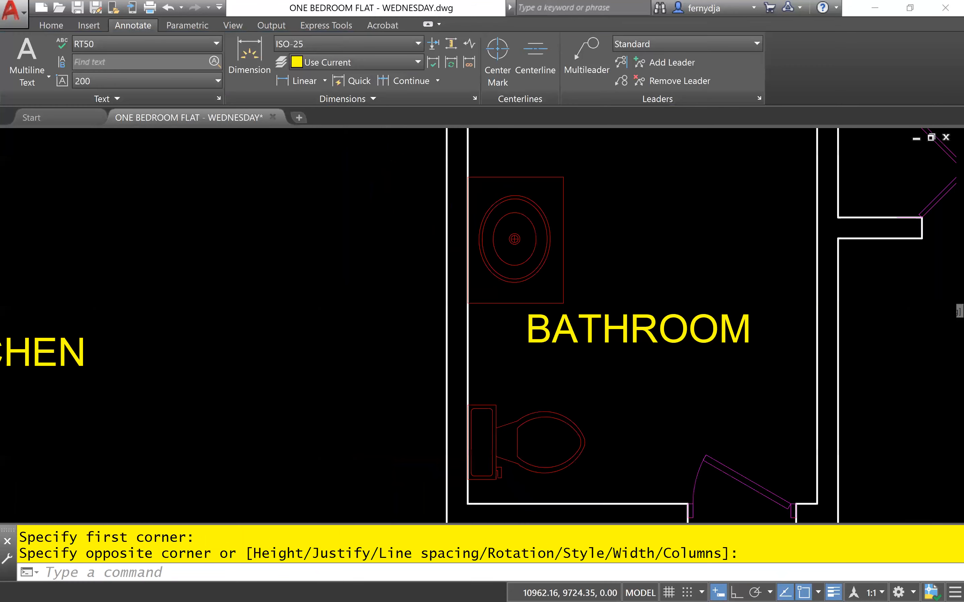
pyautogui.click(438, 339)
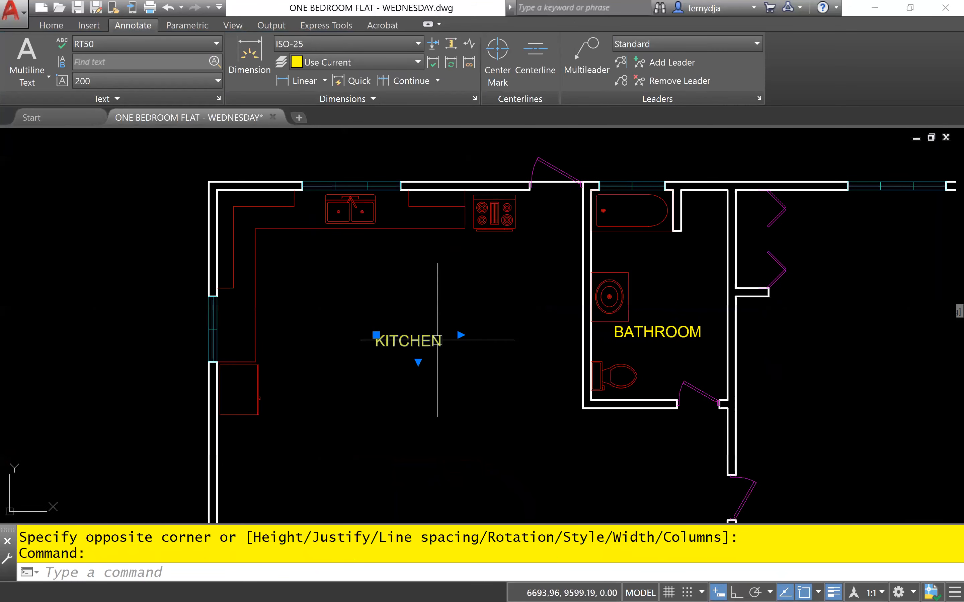
pyautogui.write('CO')
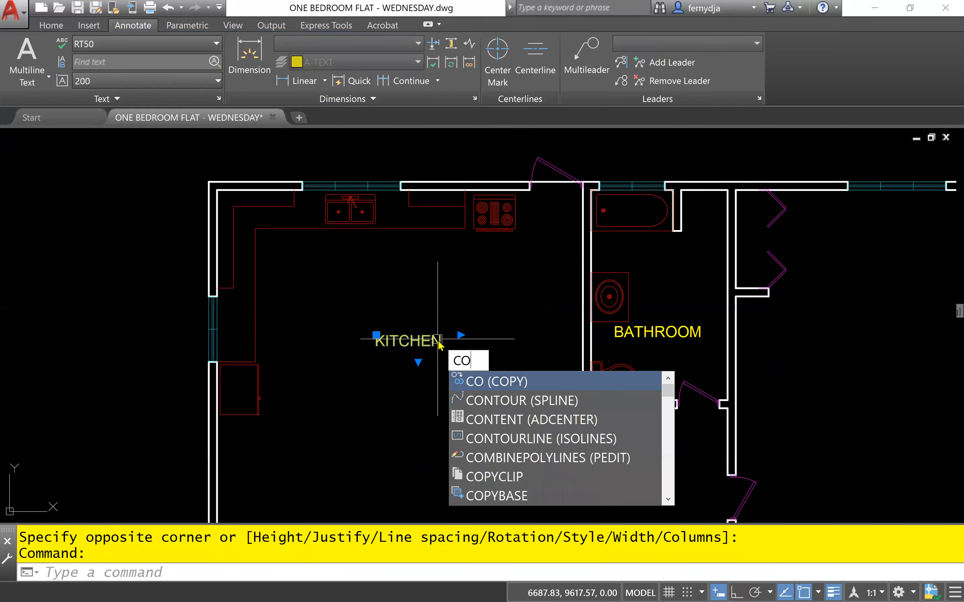
pyautogui.press('Return')
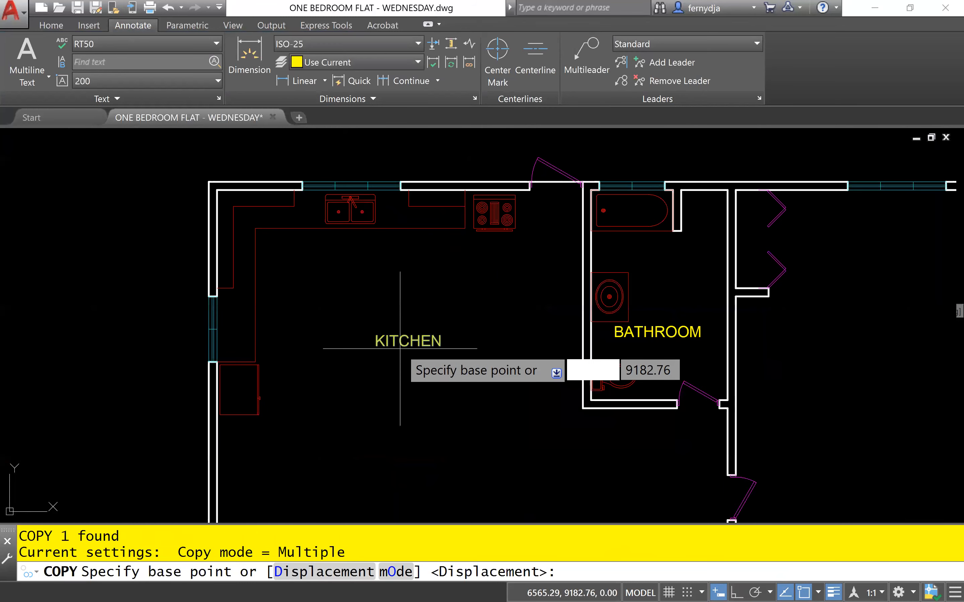
pyautogui.click(389, 337)
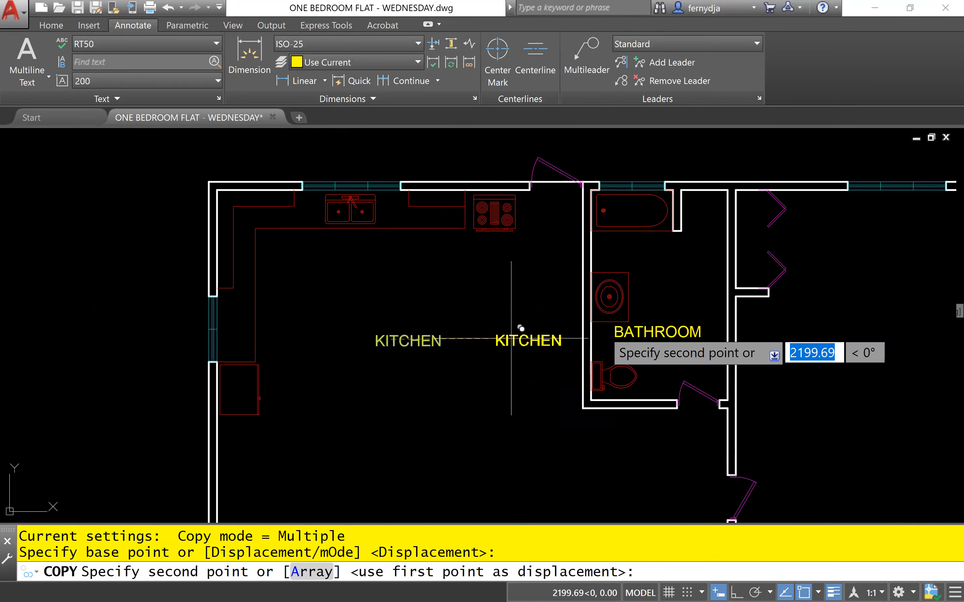
pyautogui.moveTo(703, 338); pyautogui.dragTo(384, 347, button='middle')
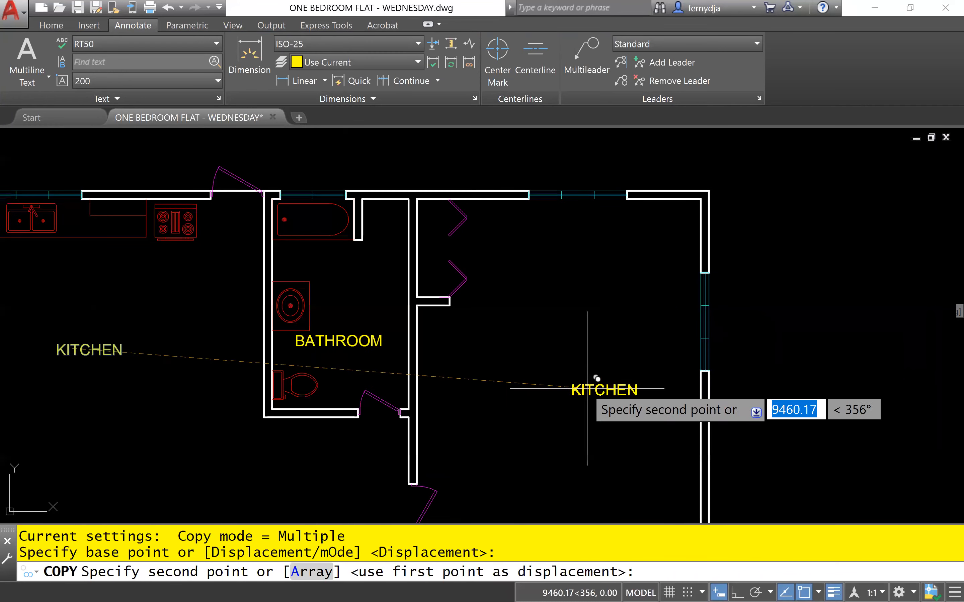
pyautogui.click(562, 355)
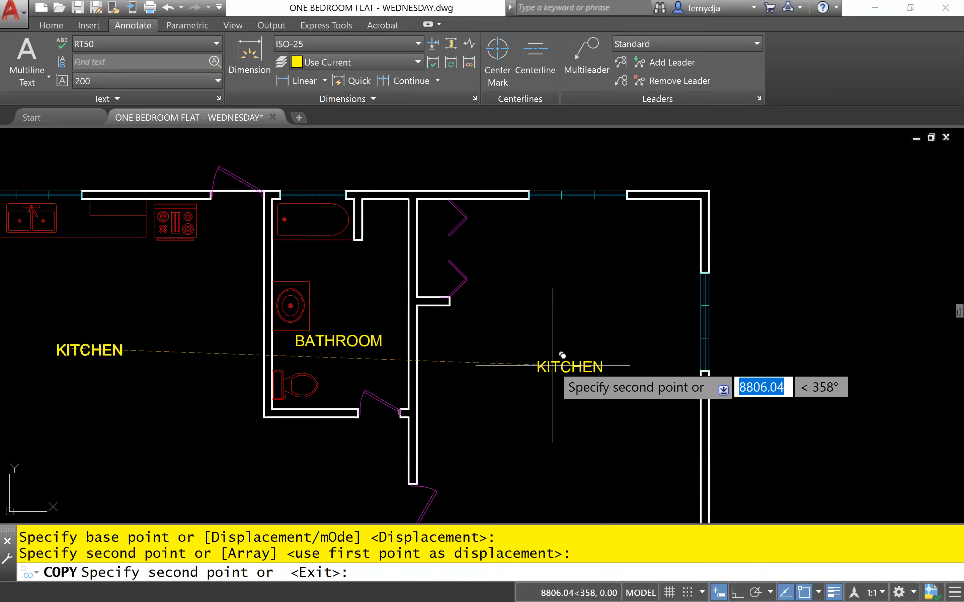
# - Place another copy of the KITCHEN label in the closet with the folding doors
pyautogui.scroll(5, 469, 224)
pyautogui.moveTo(469, 223); pyautogui.dragTo(470, 345, button='middle')
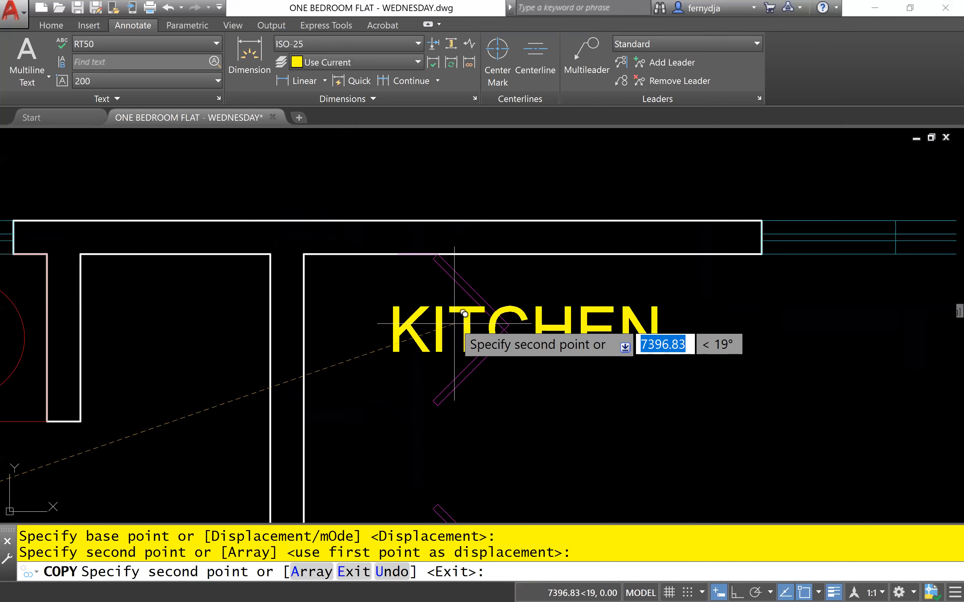
pyautogui.click(455, 322)
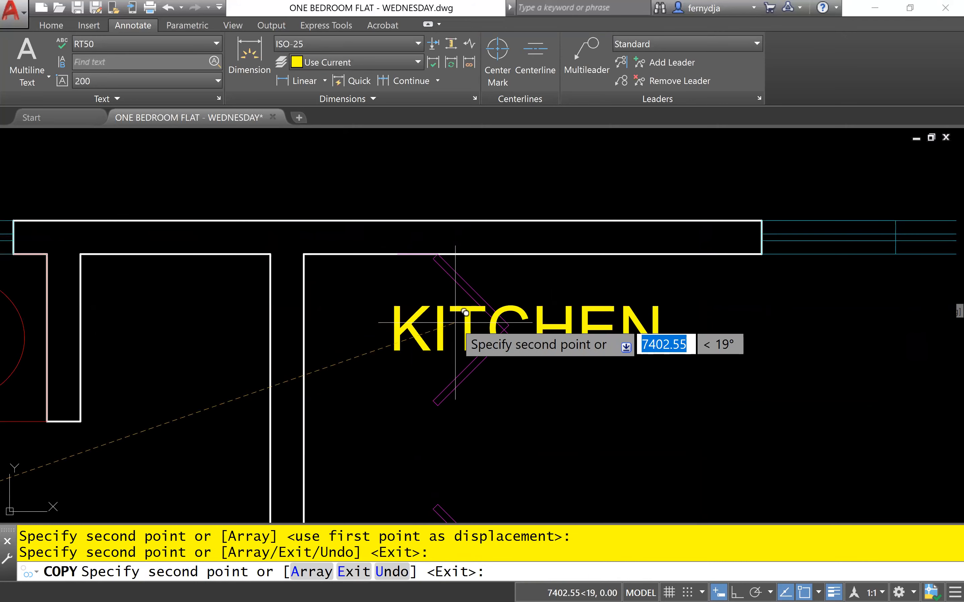
# - Place further copies of the KITCHEN label in the hallway below the bathroom and in the open area below the kitchen, ending the copy
pyautogui.scroll(-7, 507, 387)
pyautogui.moveTo(507, 387); pyautogui.dragTo(533, 250, button='middle')
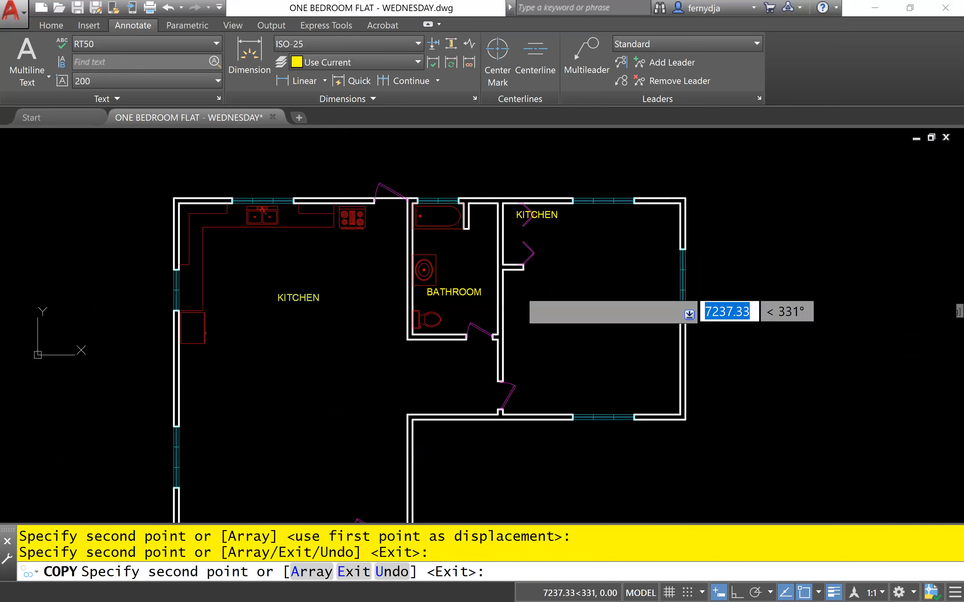
pyautogui.click(447, 377)
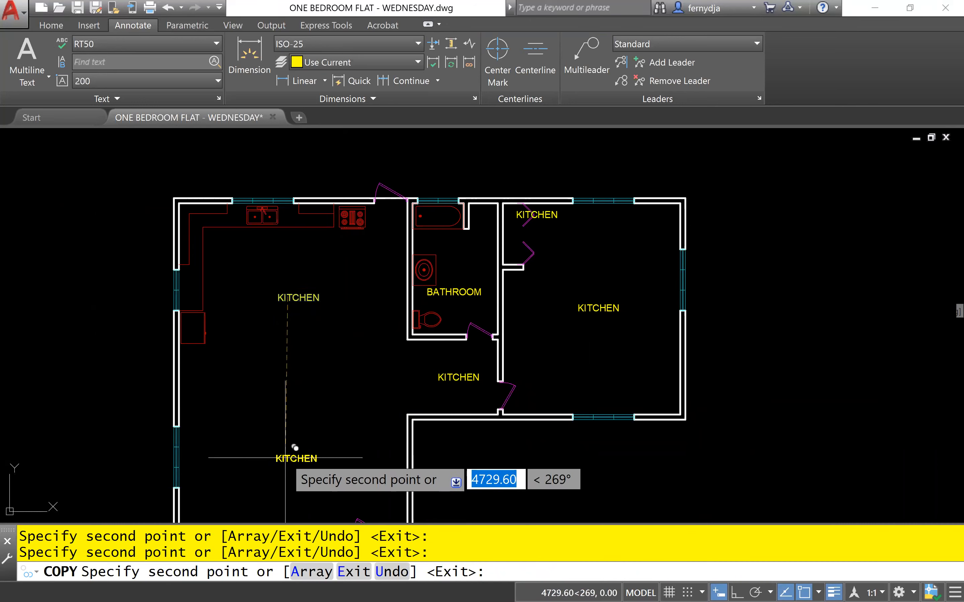
pyautogui.click(285, 461)
pyautogui.press('Escape')
pyautogui.press('Escape')
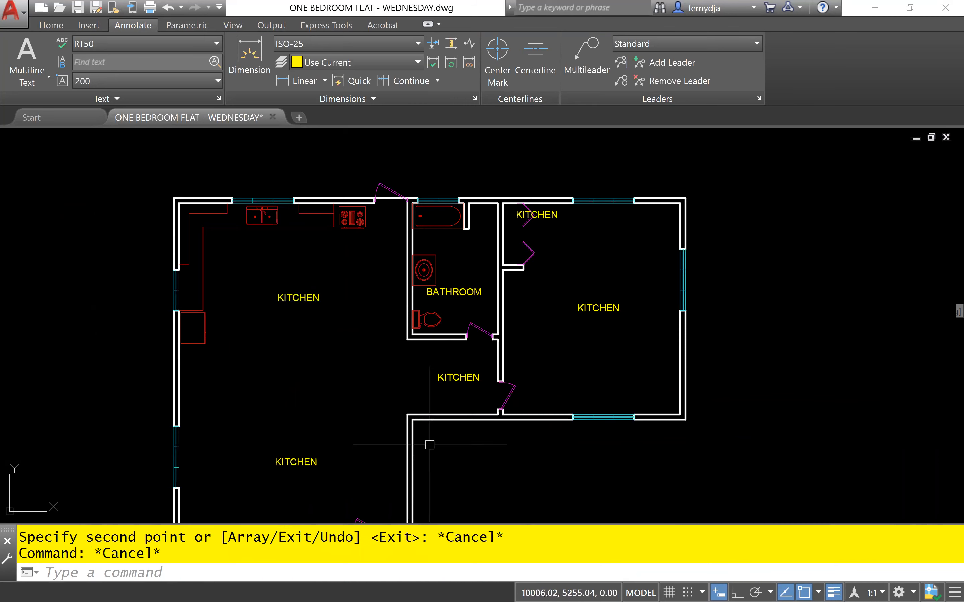
# - Change the copied KITCHEN label in the large room beyond the bathroom to BEDROOM and finish editing it
pyautogui.press('Escape')
pyautogui.scroll(6, 575, 308)
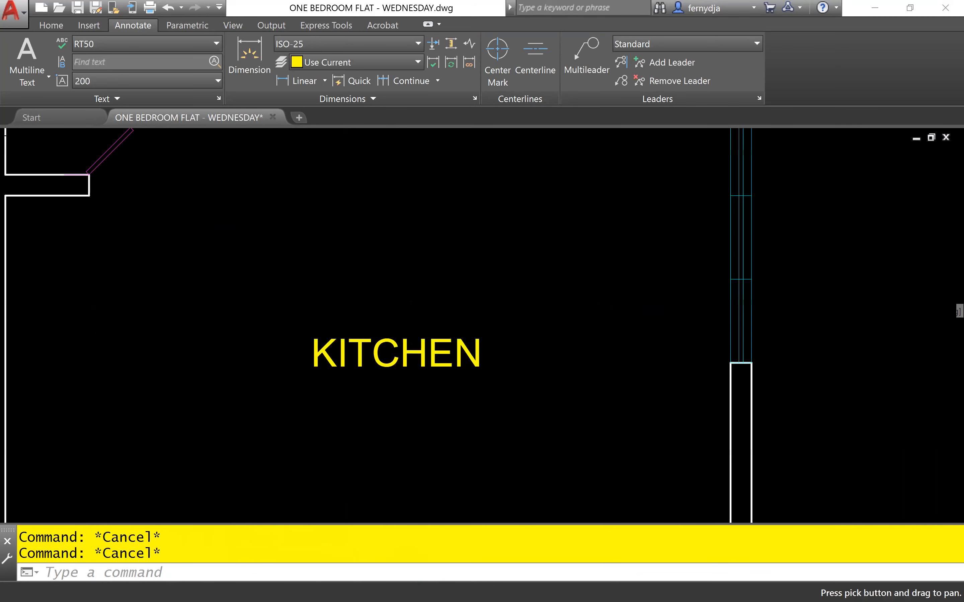
pyautogui.click(381, 345)
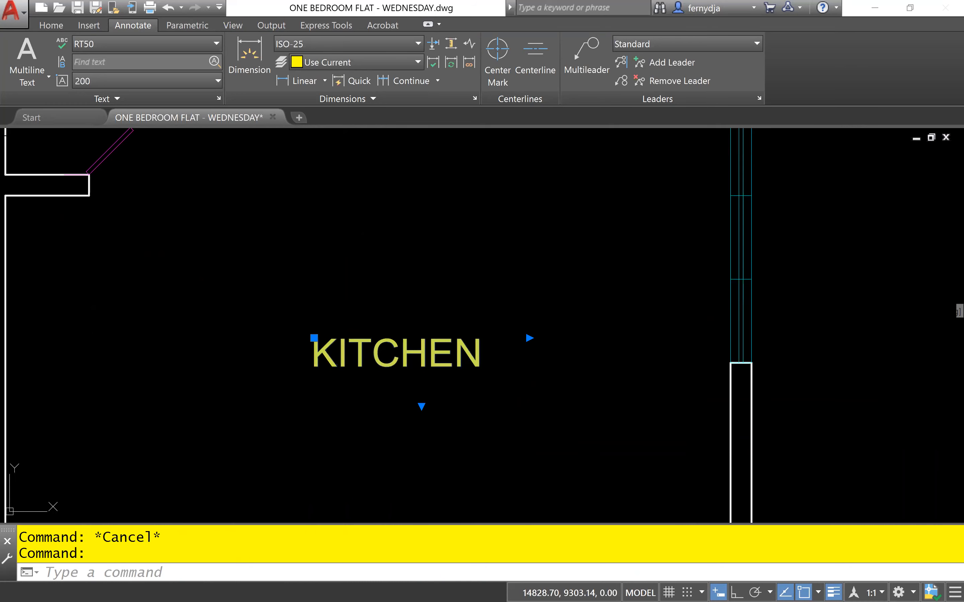
pyautogui.doubleClick(425, 362)
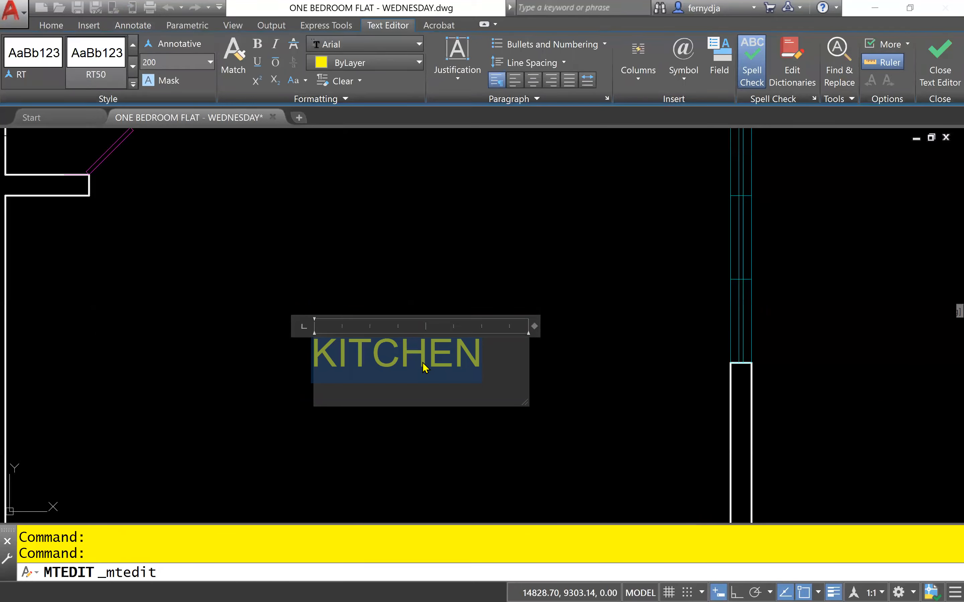
pyautogui.write('b')
pyautogui.press('BackSpace')
pyautogui.write('BER')
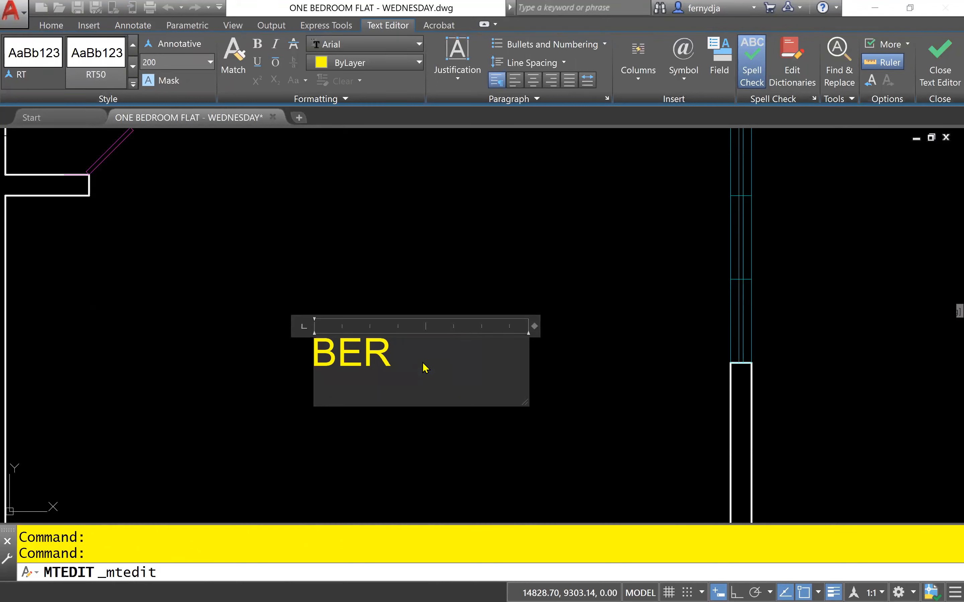
pyautogui.press('BackSpace')
pyautogui.write('DROOM')
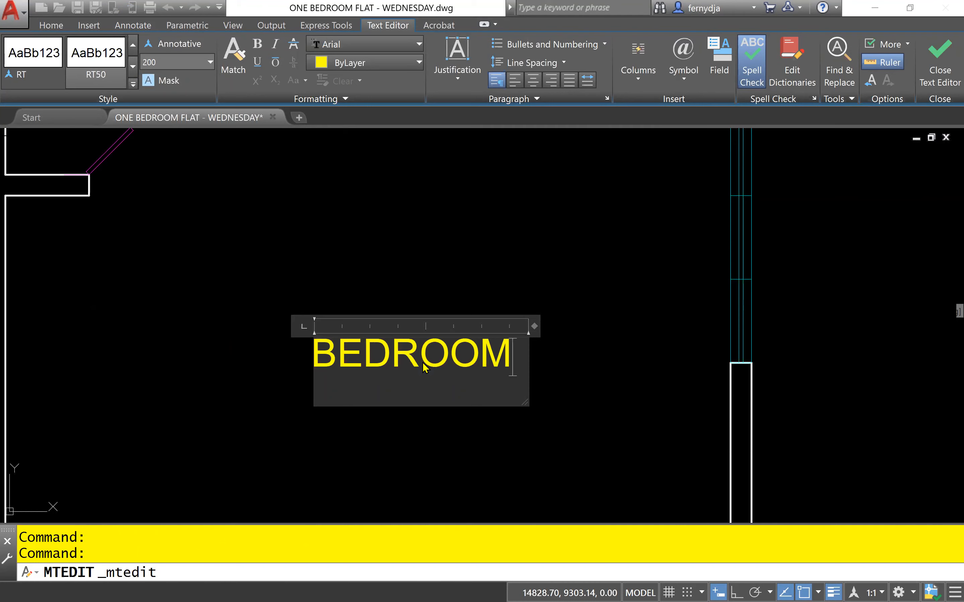
pyautogui.hotkey('ctrl', 'Return')
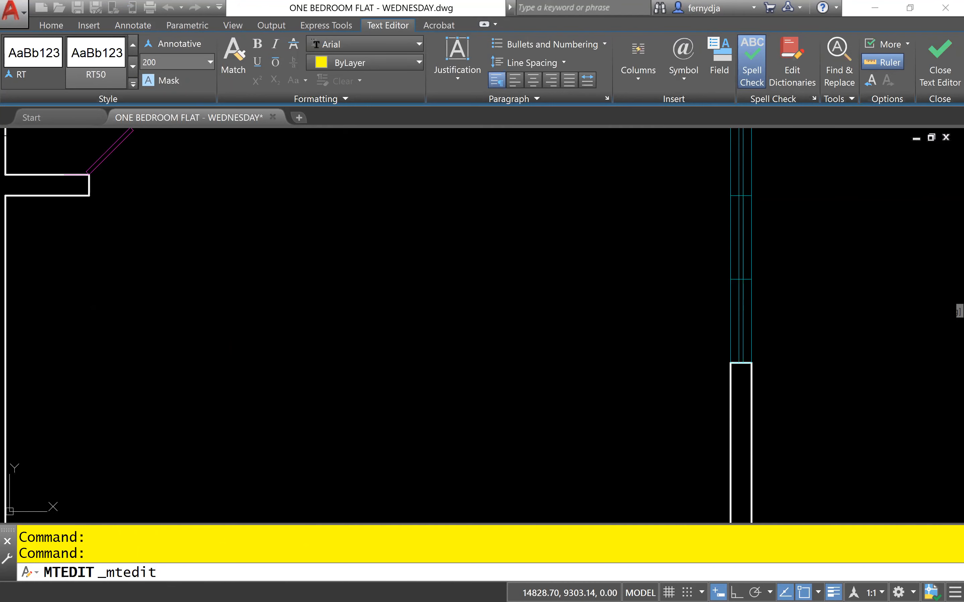
# - Replace the closet's KITCHEN label with CL and narrow its text frame to fit the two letters
pyautogui.scroll(-4, 473, 317)
pyautogui.moveTo(474, 316); pyautogui.dragTo(579, 428, button='middle')
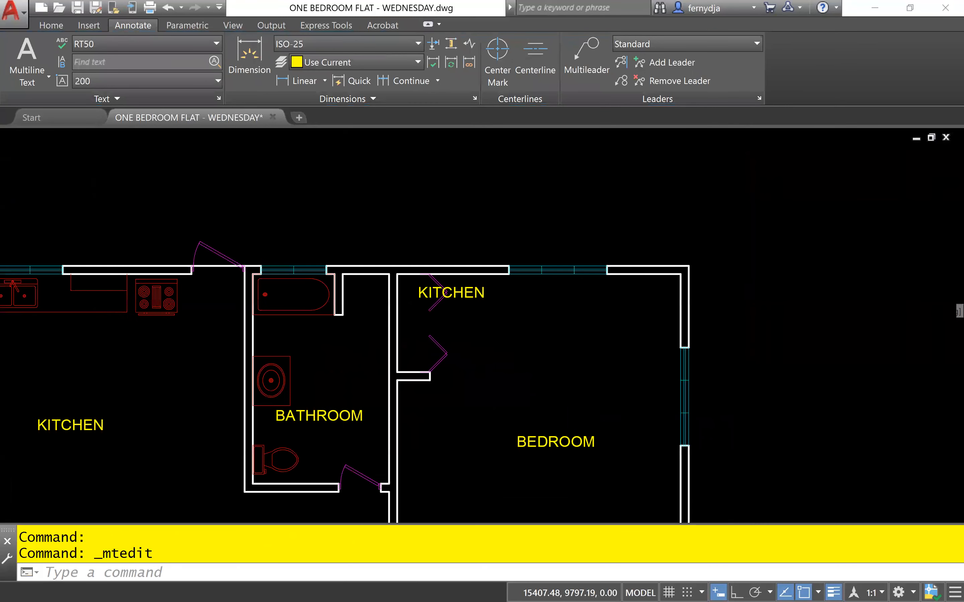
pyautogui.click(451, 293)
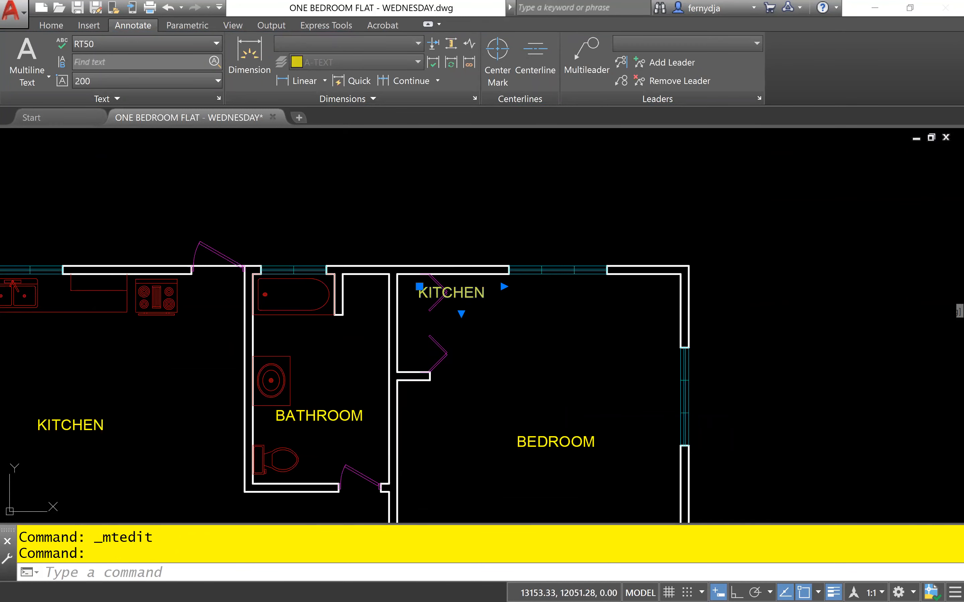
pyautogui.doubleClick(460, 301)
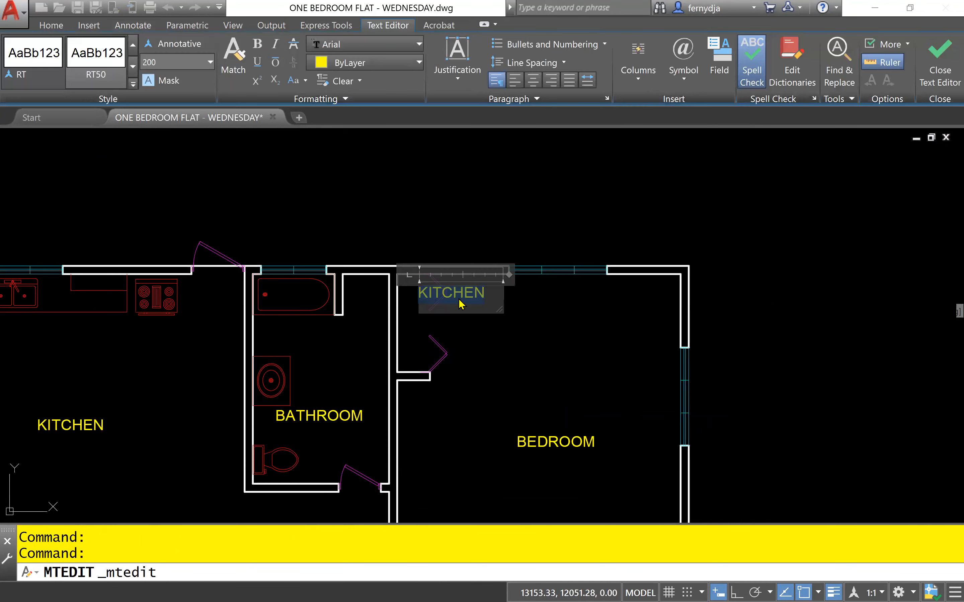
pyautogui.write('CL')
pyautogui.moveTo(498, 309); pyautogui.dragTo(443, 305)
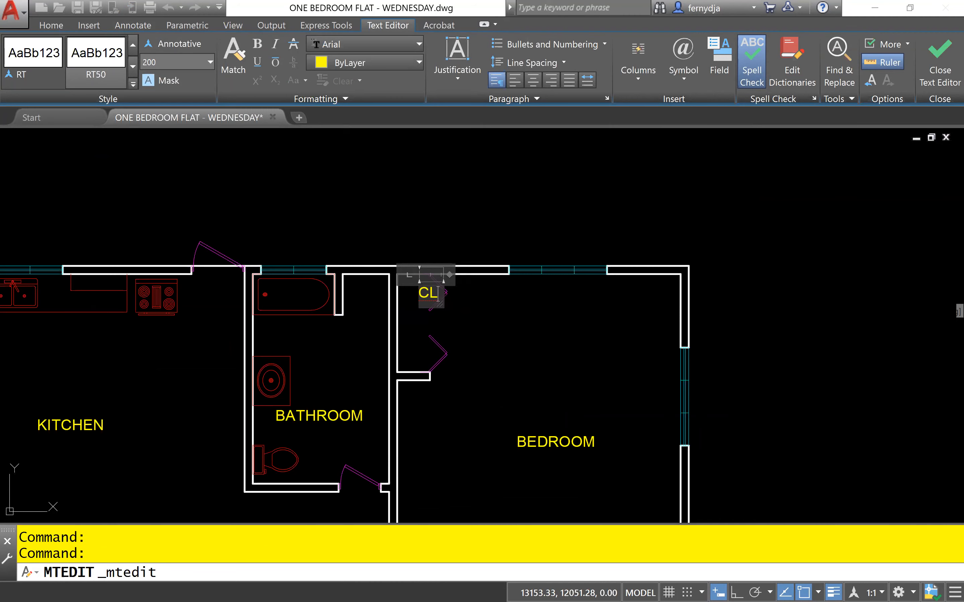
pyautogui.click(478, 339)
# - Change the KITCHEN label in the hallway below the bathroom to PASSAGE and finish editing it
pyautogui.moveTo(394, 443); pyautogui.dragTo(451, 300, button='middle')
pyautogui.click(390, 429)
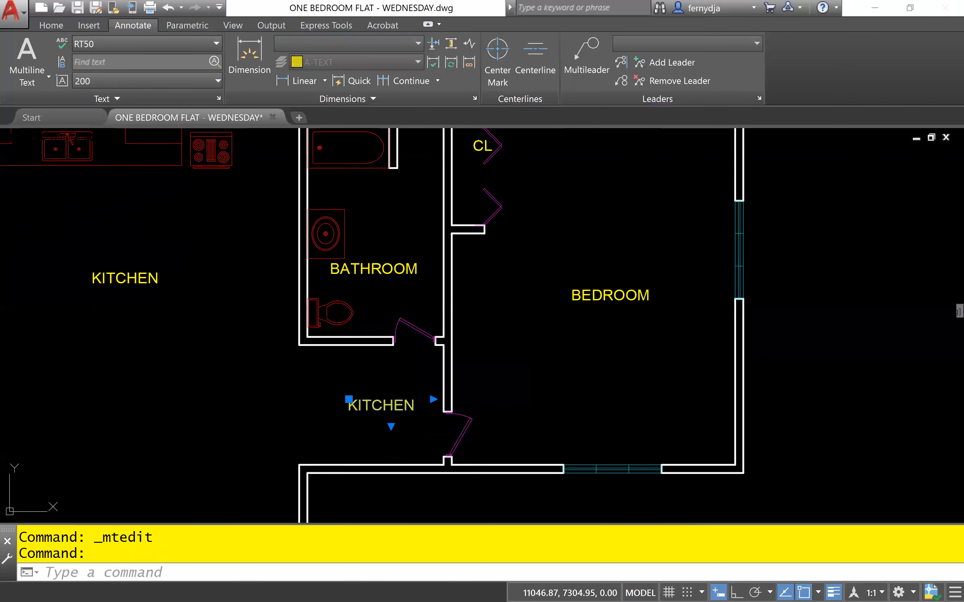
pyautogui.doubleClick(392, 405)
pyautogui.scroll(8, 392, 405)
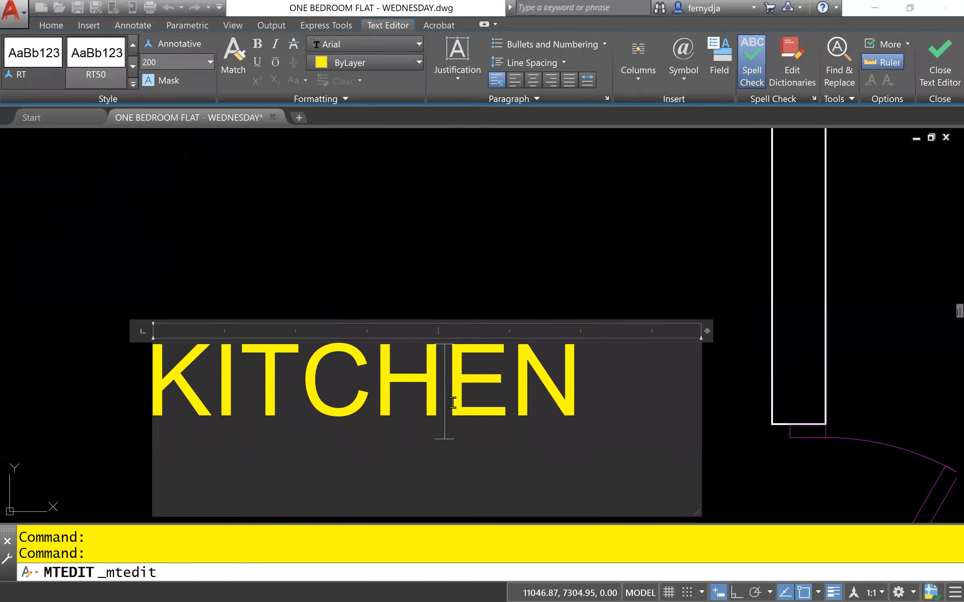
pyautogui.moveTo(582, 399); pyautogui.dragTo(301, 411)
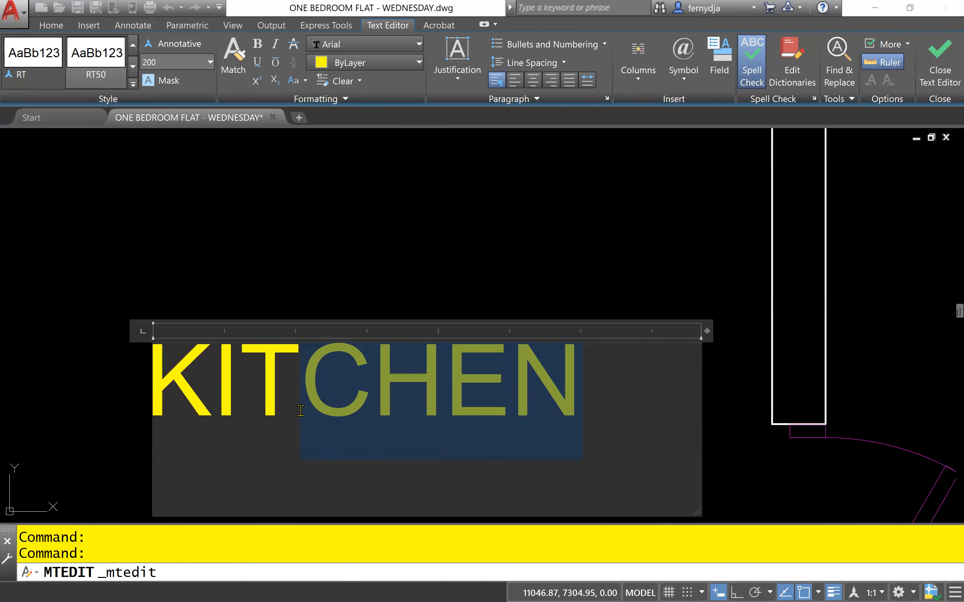
pyautogui.moveTo(224, 412); pyautogui.dragTo(164, 420)
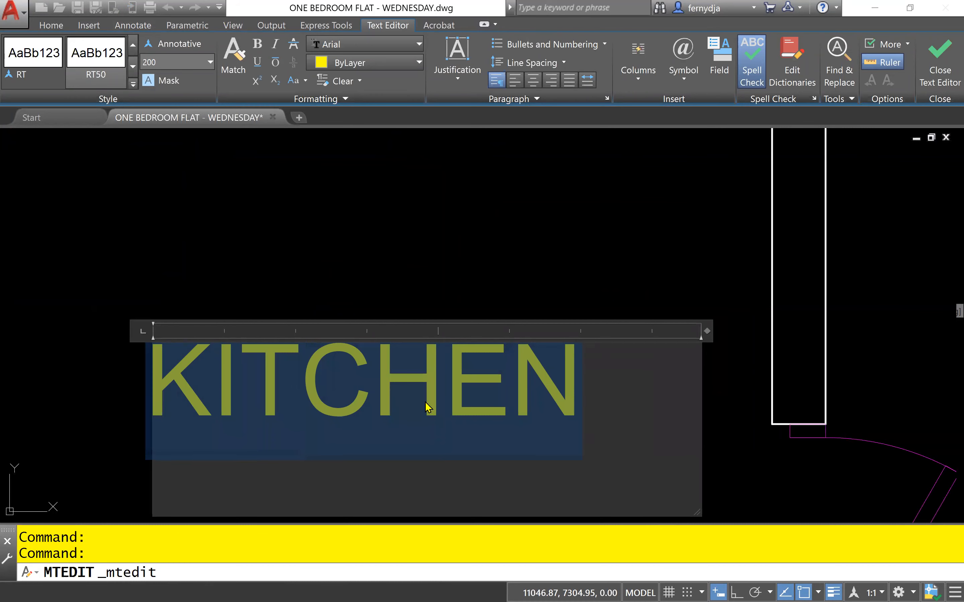
pyautogui.click(380, 393)
pyautogui.doubleClick(383, 398)
pyautogui.write('PASSAGE')
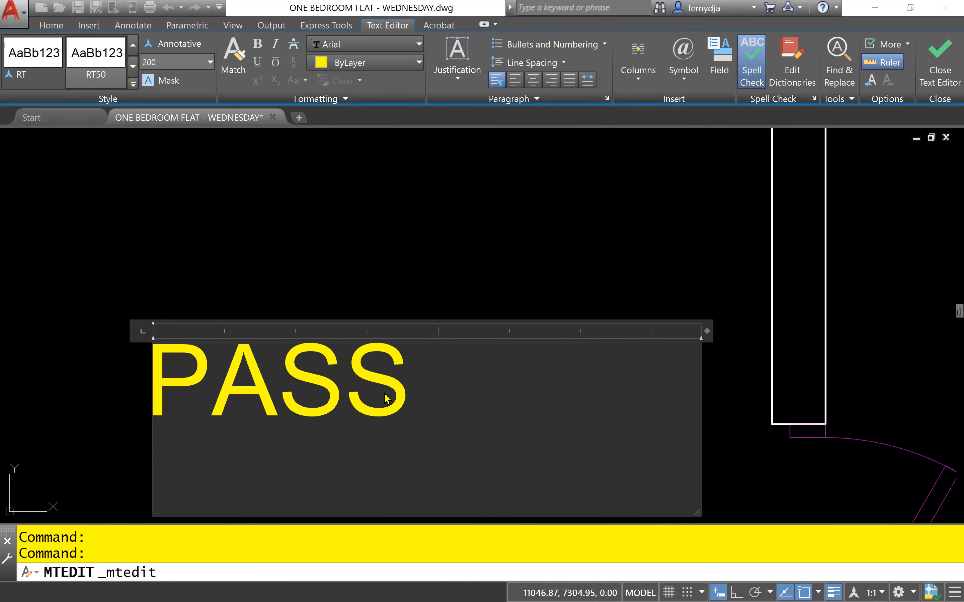
pyautogui.click(437, 291)
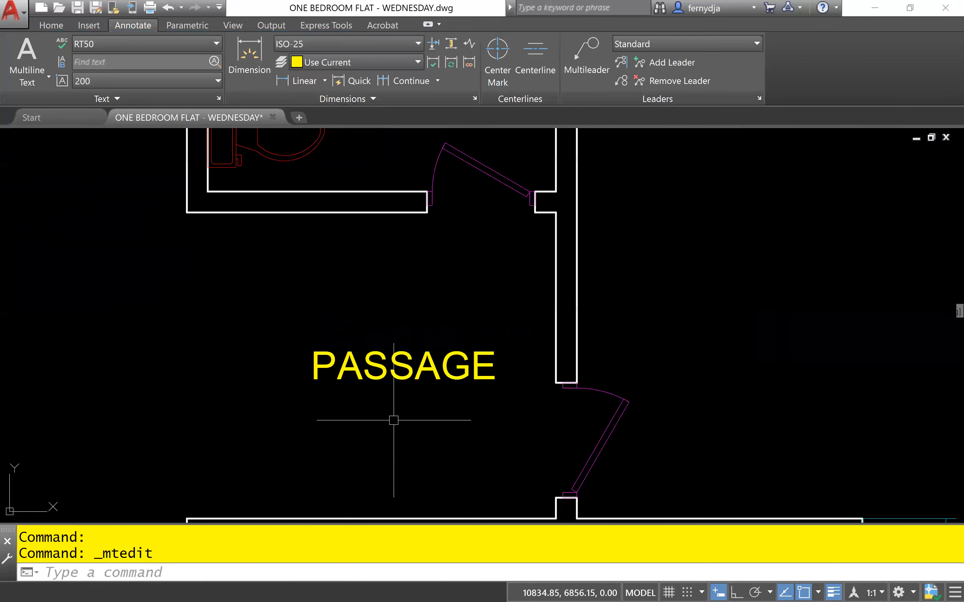
# - Stretch the text frame of the KITCHEN label in the open area below the kitchen downward by about 746 units
pyautogui.moveTo(394, 420); pyautogui.dragTo(631, 346, button='middle')
pyautogui.scroll(-5, 386, 405)
pyautogui.scroll(5, 508, 383)
pyautogui.moveTo(498, 404); pyautogui.dragTo(452, 241, button='middle')
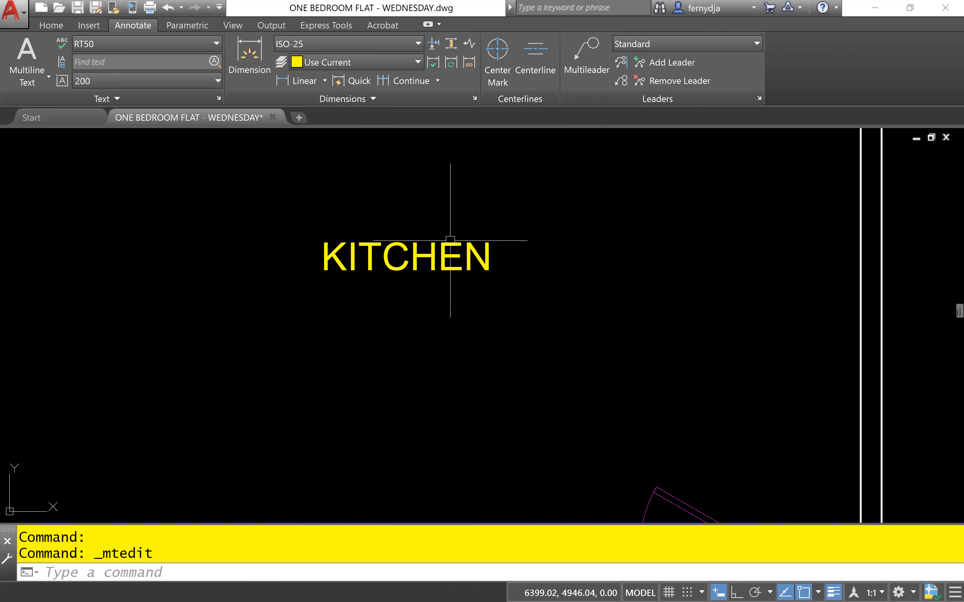
pyautogui.click(452, 245)
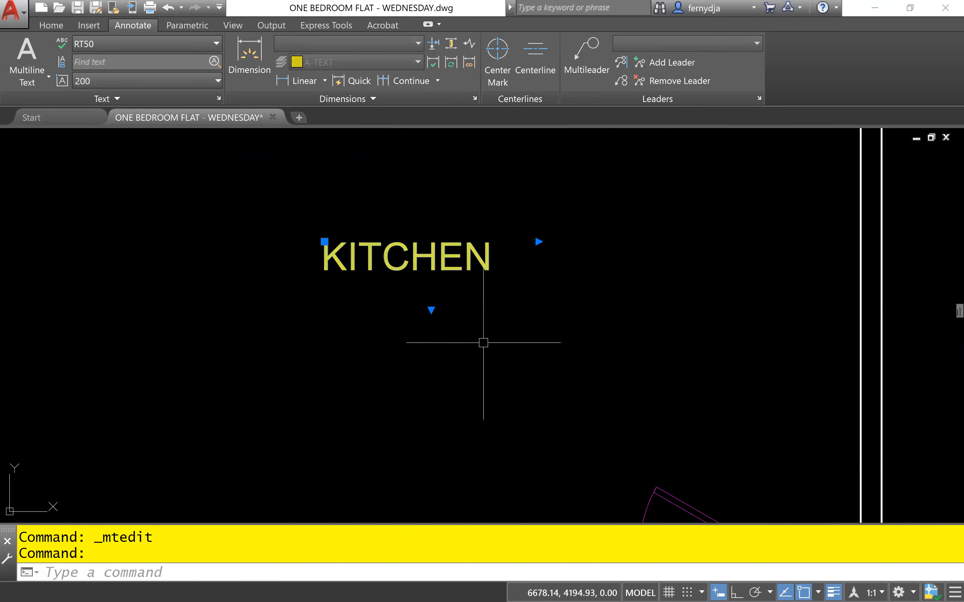
pyautogui.click(431, 309)
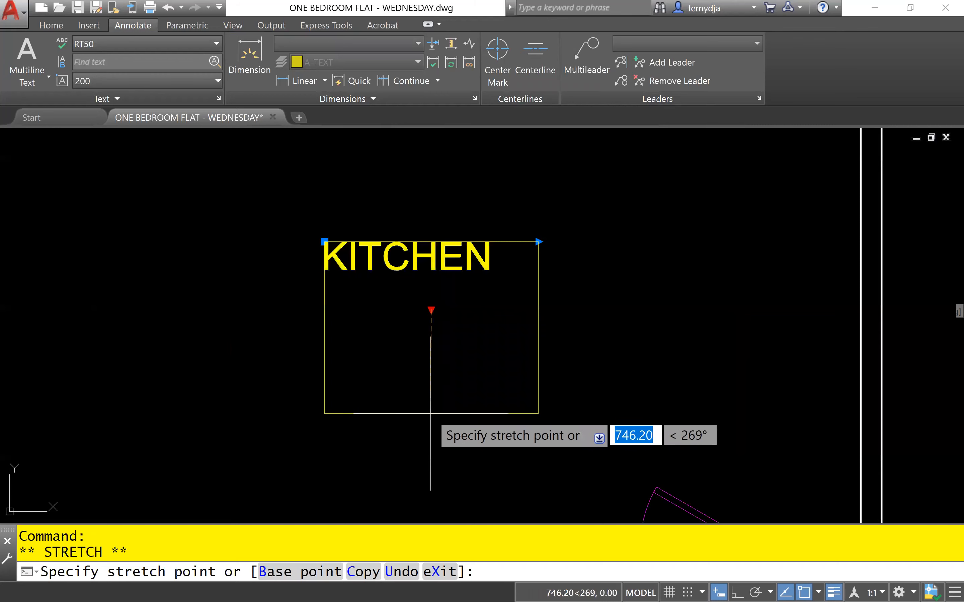
pyautogui.click(430, 414)
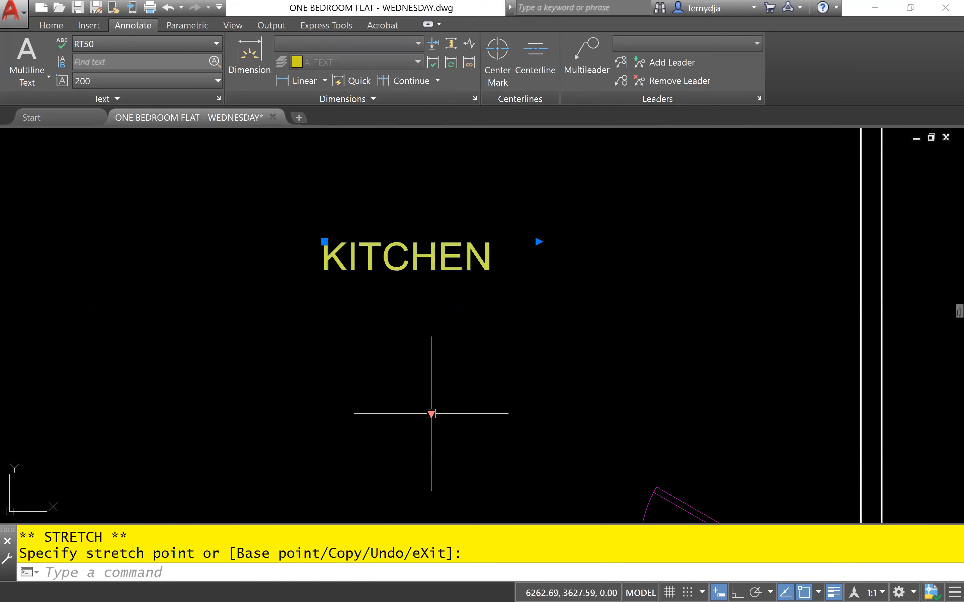
# - Replace the text of the label in the open area with LIVING, & and DINING on three separate lines
pyautogui.doubleClick(432, 263)
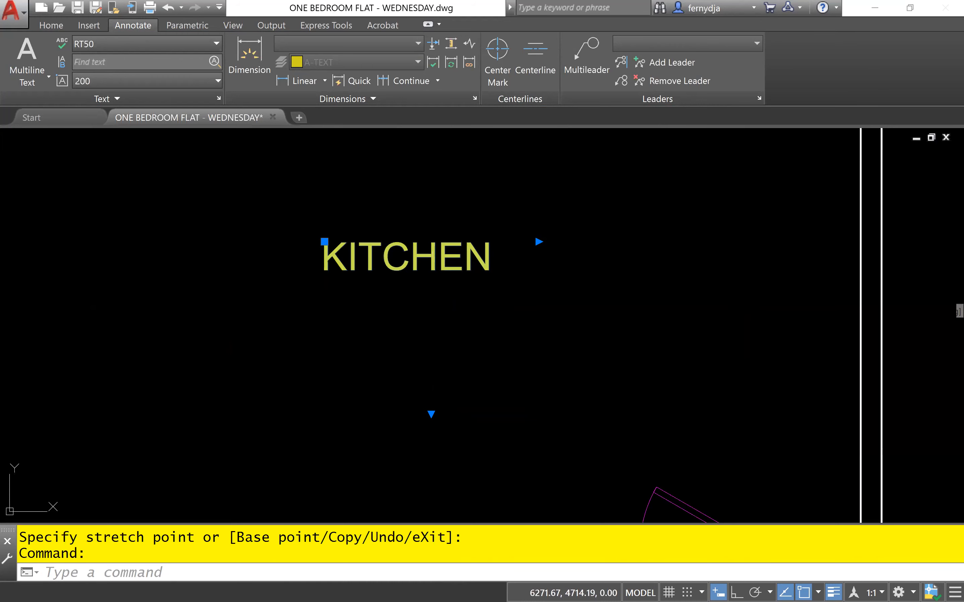
pyautogui.doubleClick(435, 263)
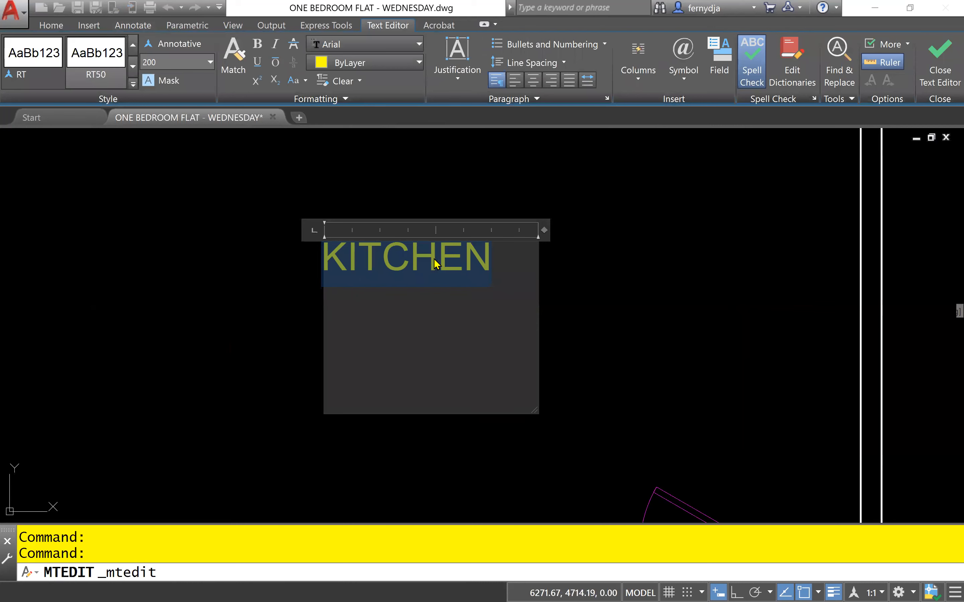
pyautogui.write('L')
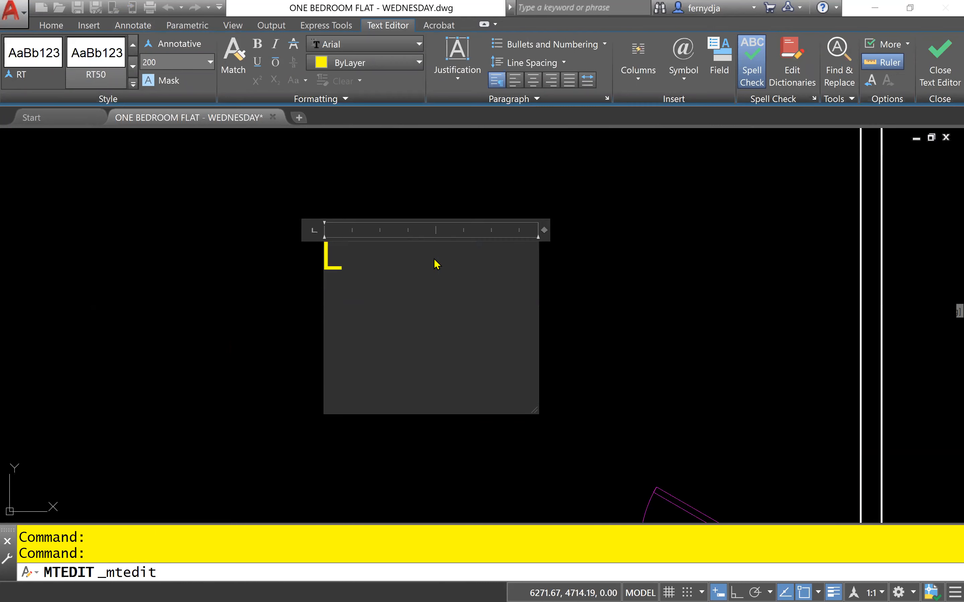
pyautogui.write('IVING')
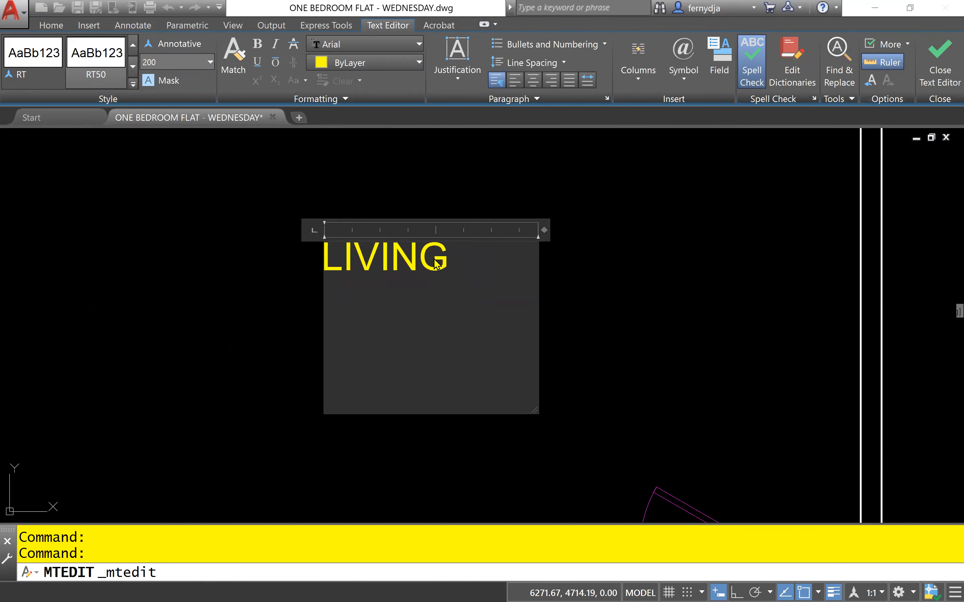
pyautogui.press('Return')
pyautogui.write('&')
pyautogui.press('Return')
pyautogui.write('DINING')
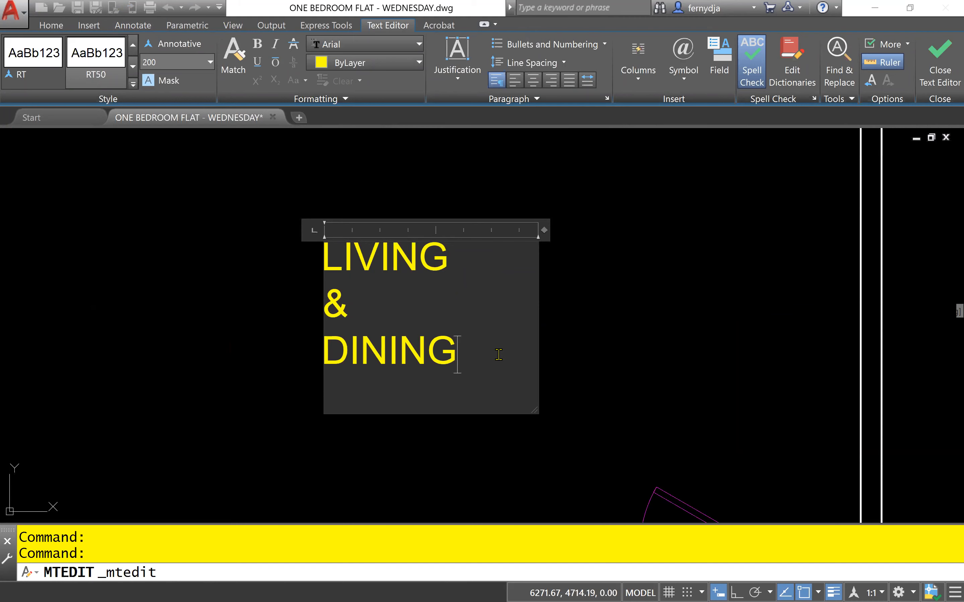
# - Centre all three lines of the LIVING & DINING label within its frame and finish editing it
pyautogui.moveTo(456, 350); pyautogui.dragTo(322, 257)
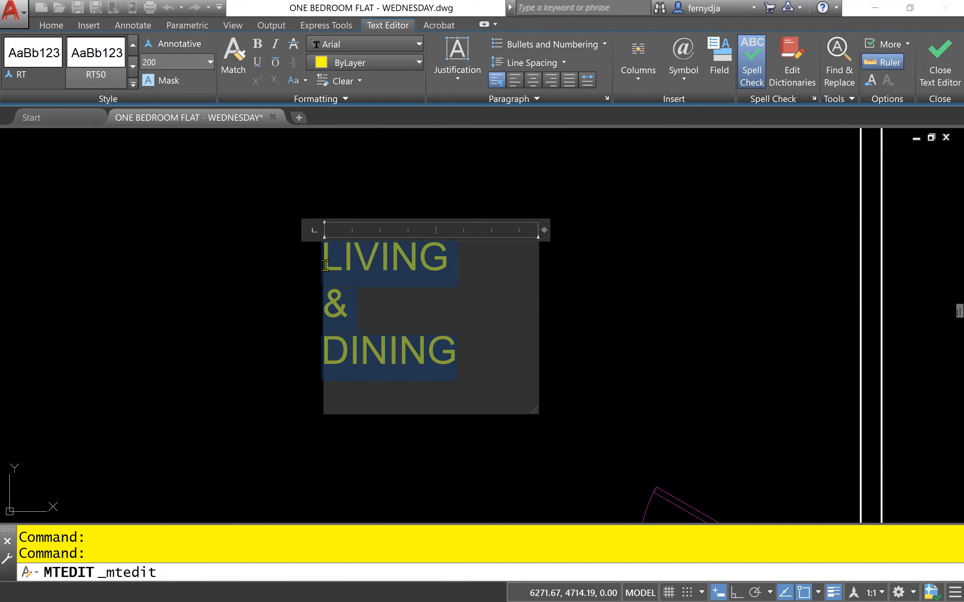
pyautogui.doubleClick(504, 361)
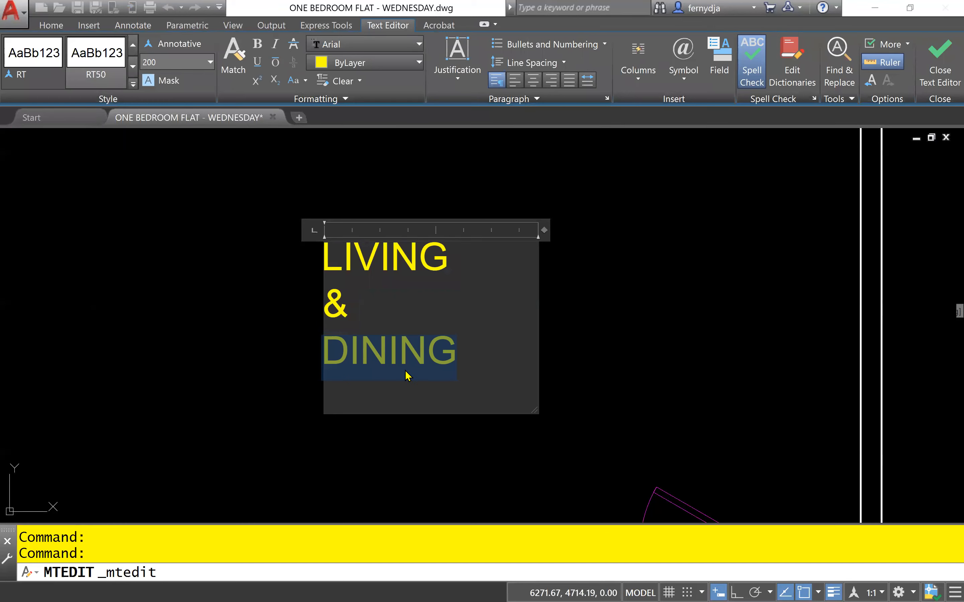
pyautogui.click(509, 359)
pyautogui.moveTo(457, 355); pyautogui.dragTo(319, 263)
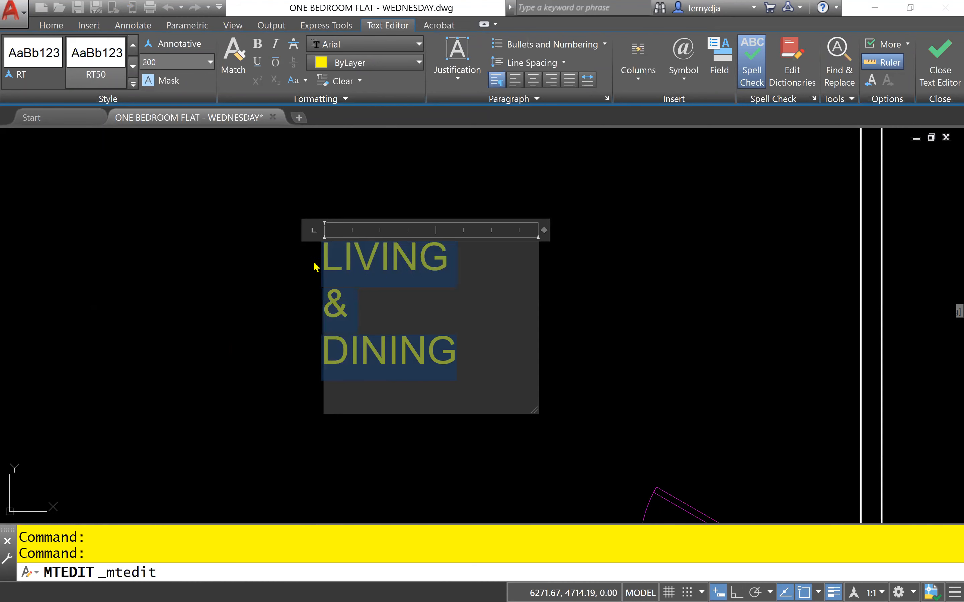
pyautogui.click(532, 82)
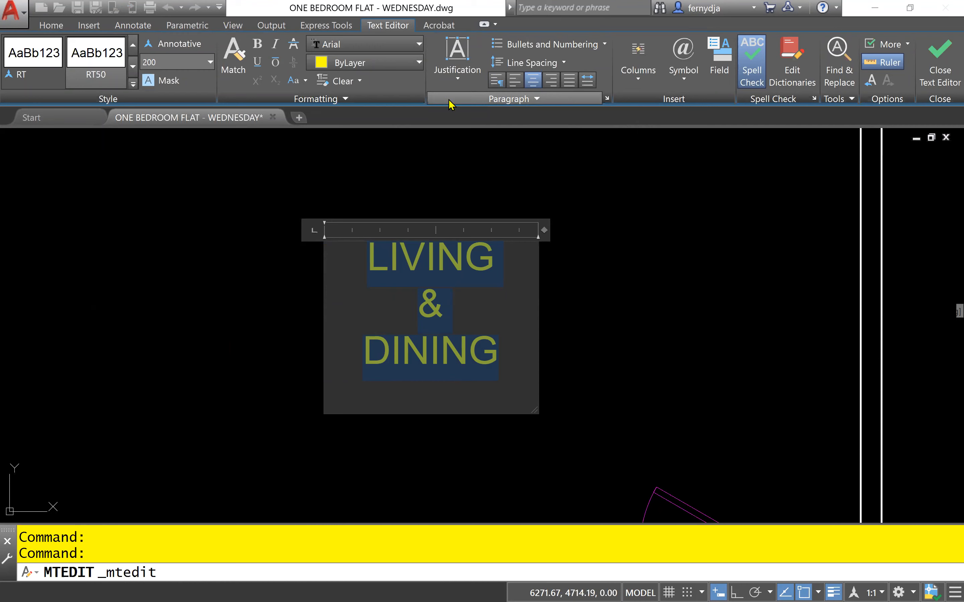
pyautogui.click(585, 359)
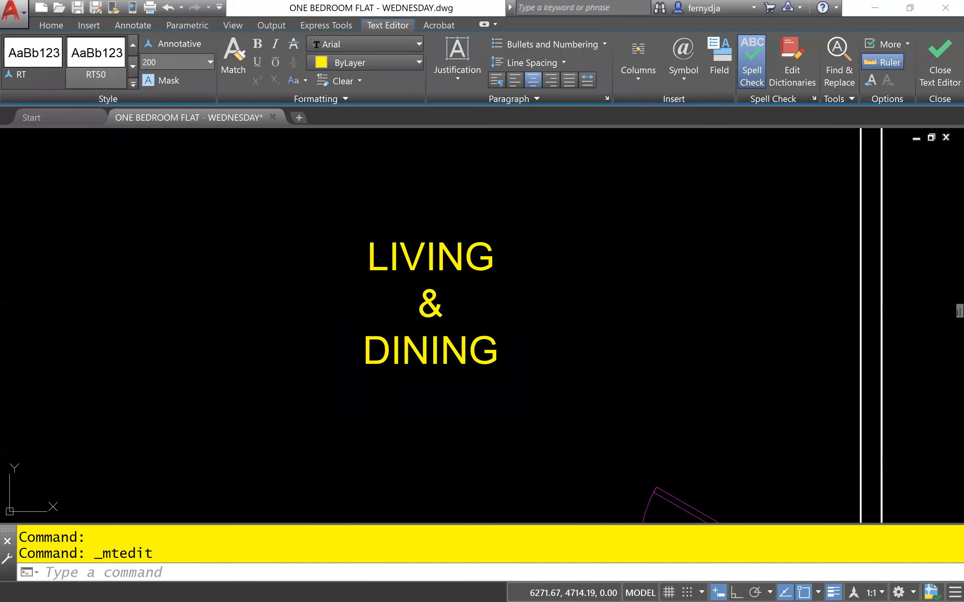
# - Move the BATHROOM label straight down slightly so it sits between the washbasin and the toilet, and deselect it
pyautogui.scroll(-3, 580, 393)
pyautogui.moveTo(601, 391)
pyautogui.mouseDown(button='middle')
pyautogui.moveTo(415, 413)
pyautogui.moveTo(396, 455)
pyautogui.mouseUp(button='middle')
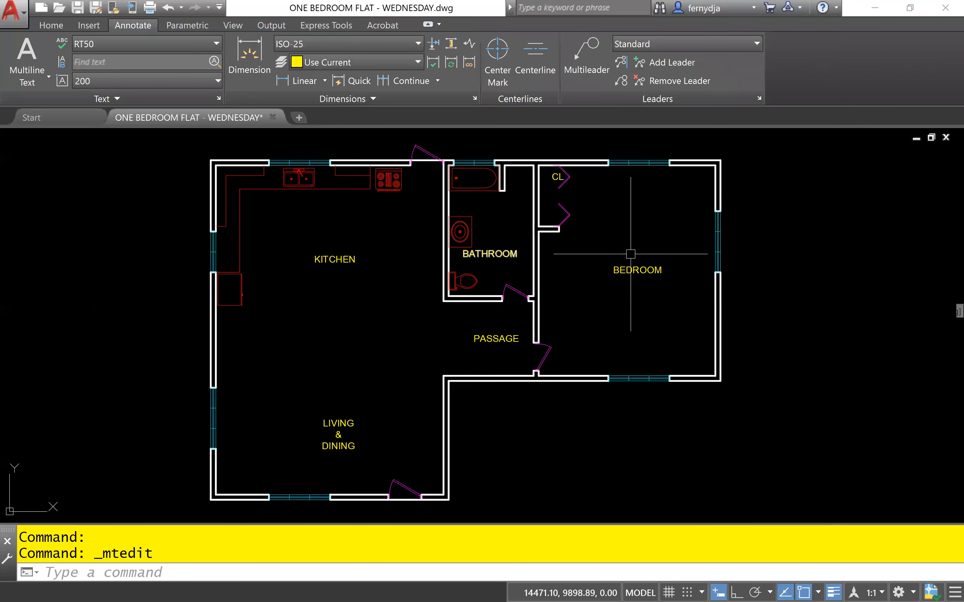
pyautogui.scroll(2, 480, 245)
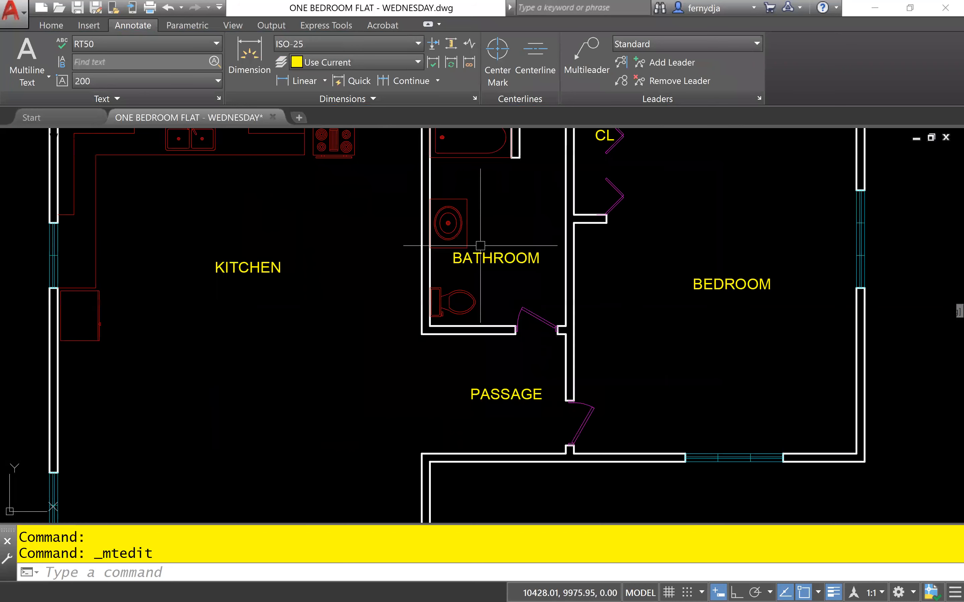
pyautogui.moveTo(480, 245); pyautogui.dragTo(448, 292, button='middle')
pyautogui.scroll(2, 464, 307)
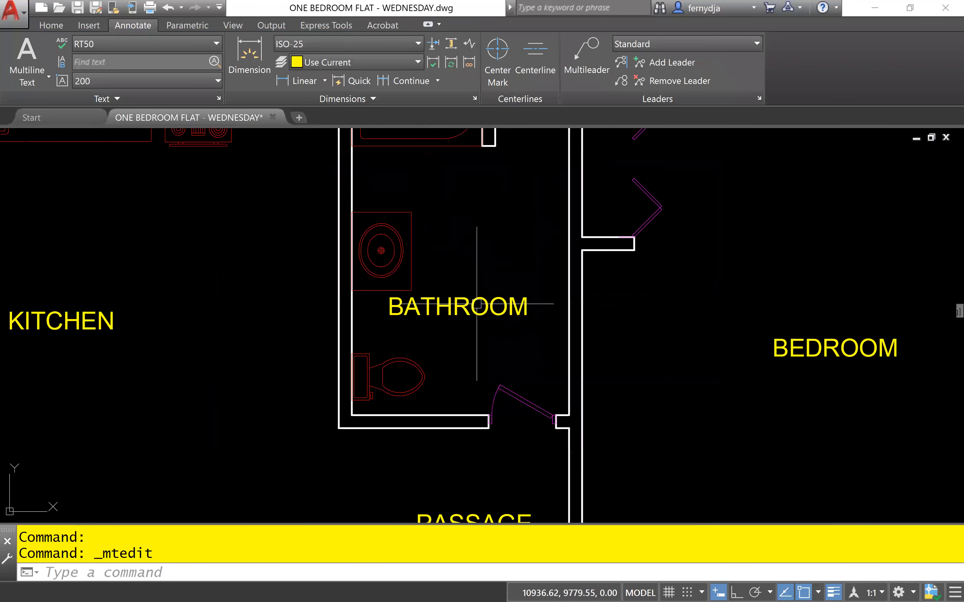
pyautogui.click(464, 307)
pyautogui.click(390, 297)
pyautogui.click(390, 315)
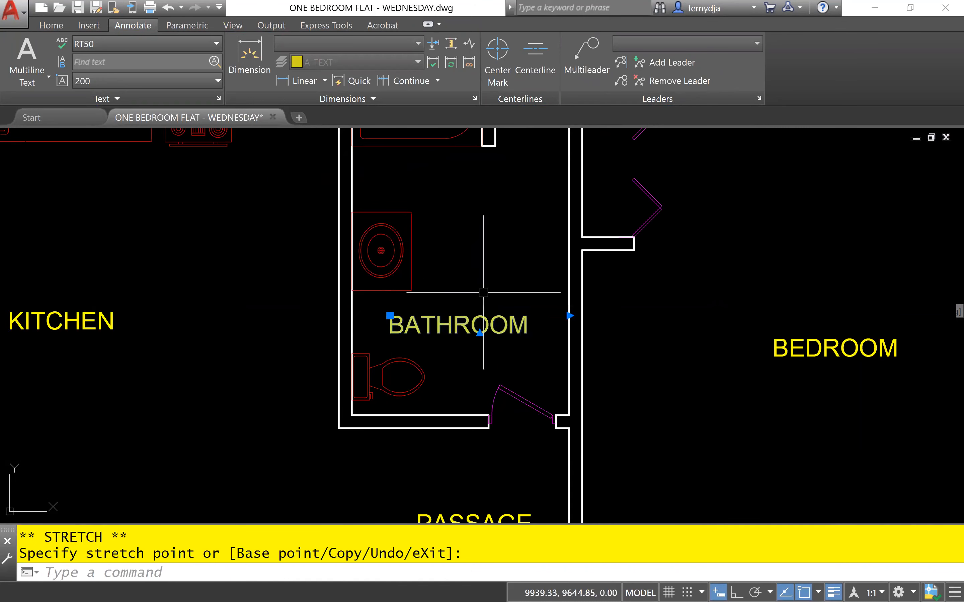
pyautogui.press('Escape')
pyautogui.scroll(-3, 501, 271)
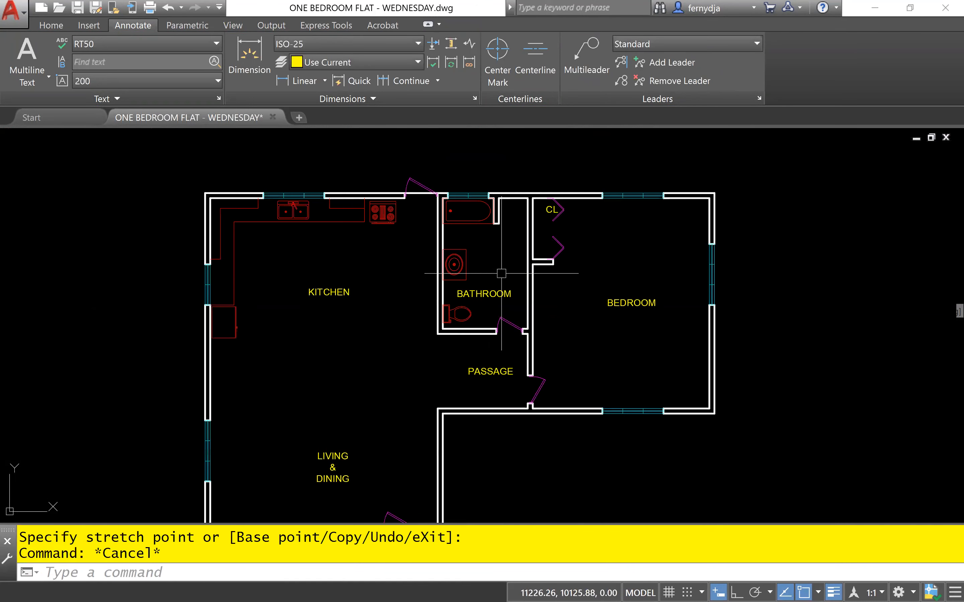
# - Make the annotative text style RT current and set the annotation scale to 1:50
pyautogui.scroll(-1, 496, 284)
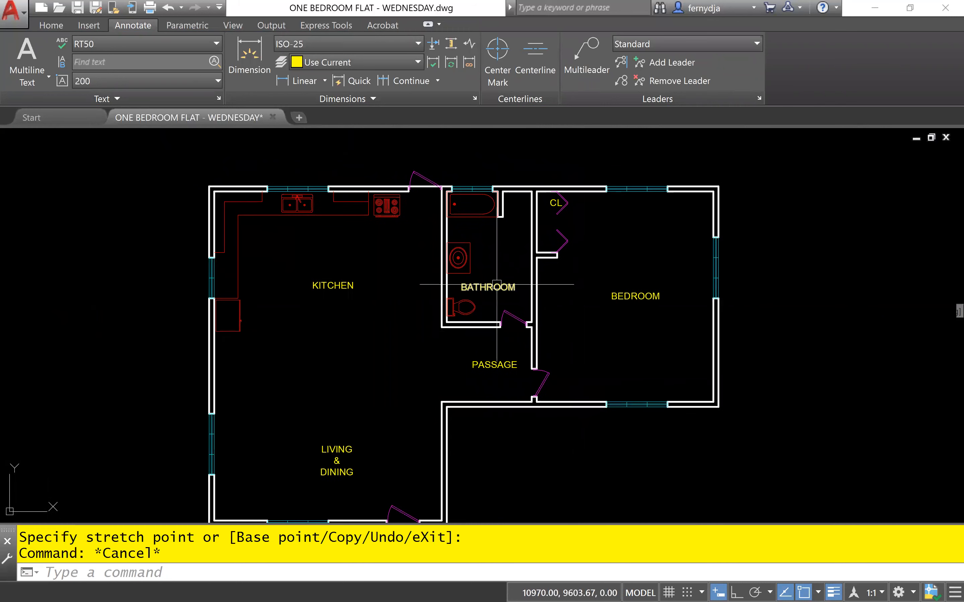
pyautogui.moveTo(585, 295); pyautogui.dragTo(593, 273, button='middle')
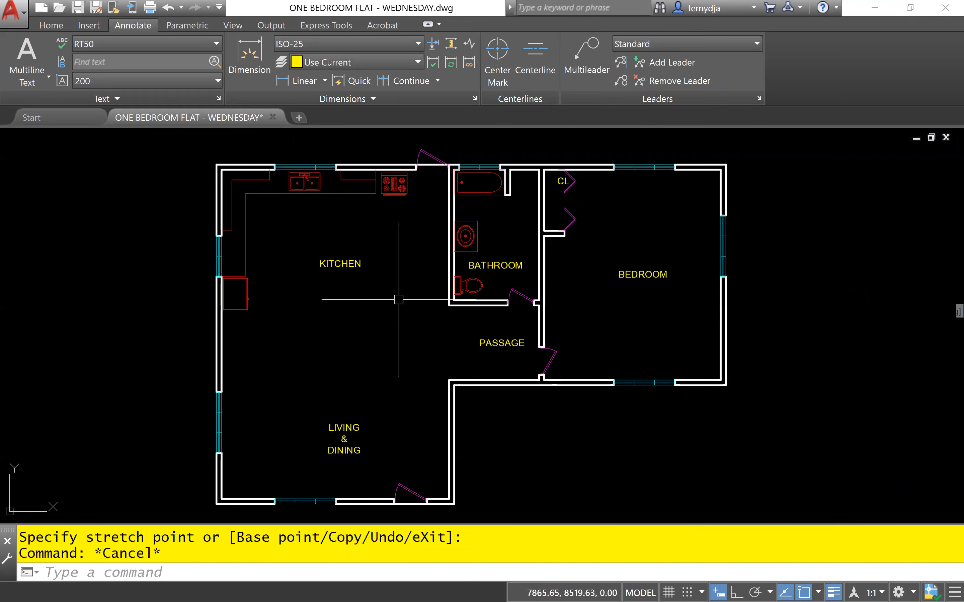
pyautogui.scroll(6, 356, 249)
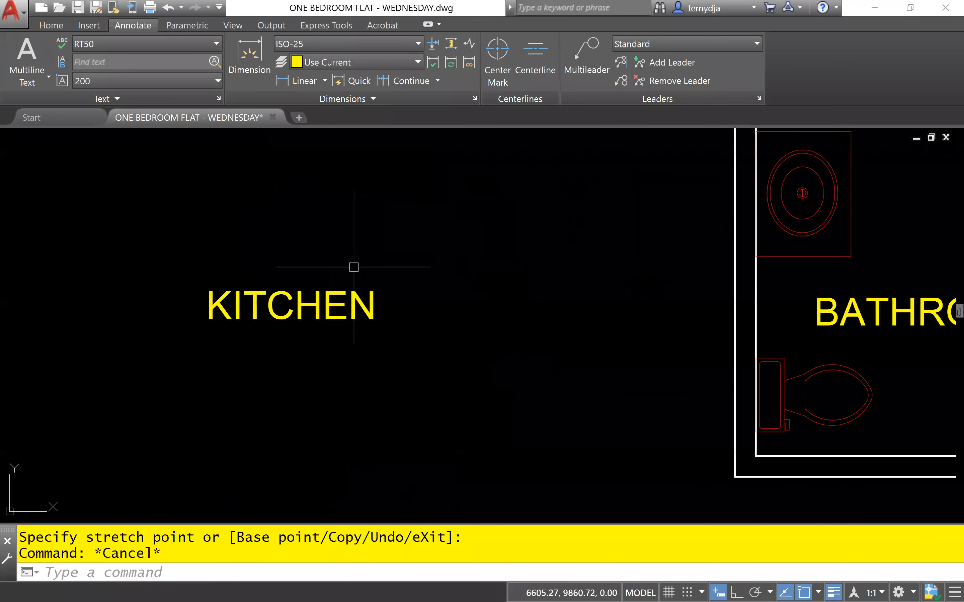
pyautogui.moveTo(436, 291)
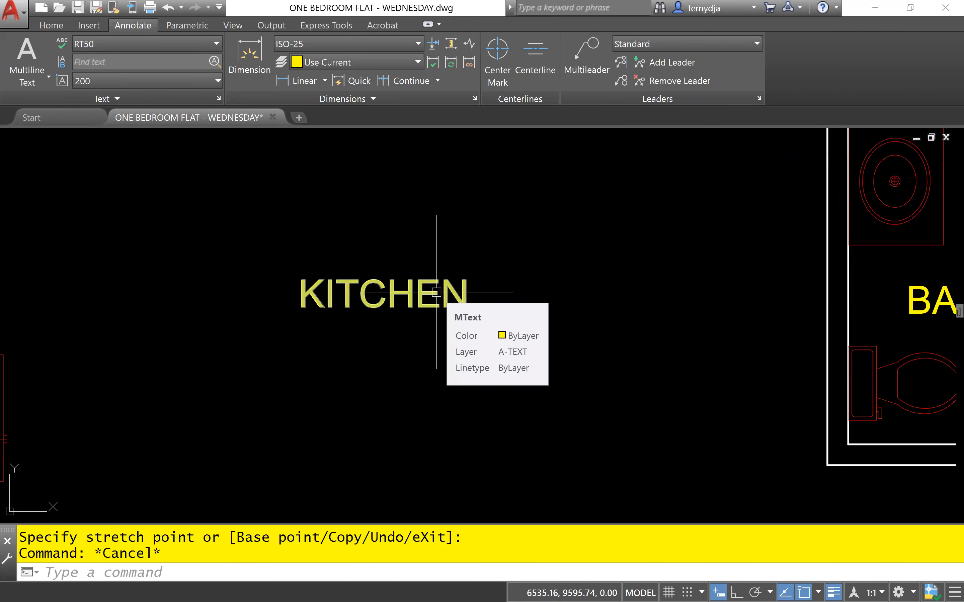
pyautogui.moveTo(470, 286); pyautogui.dragTo(471, 242, button='middle')
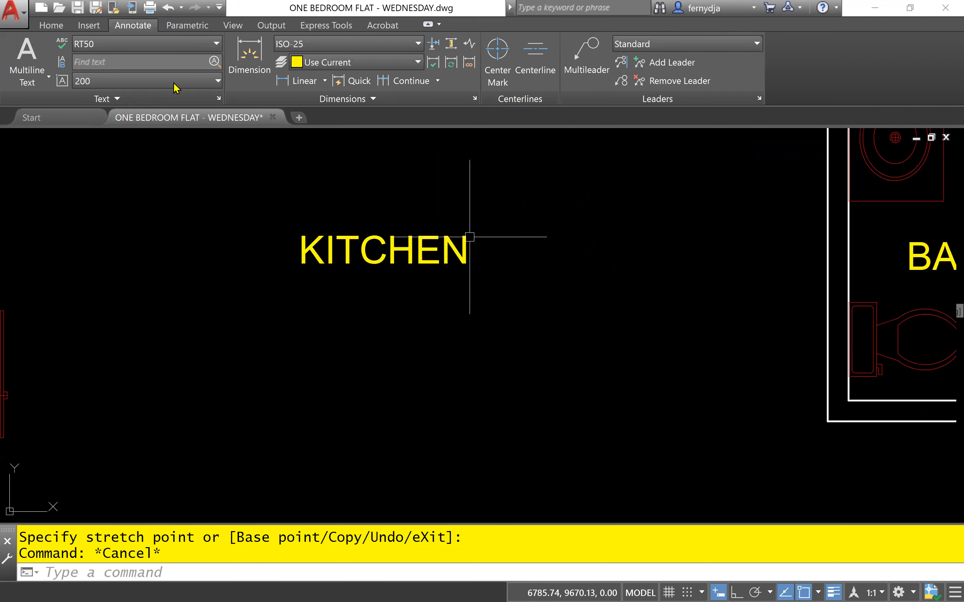
pyautogui.click(193, 44)
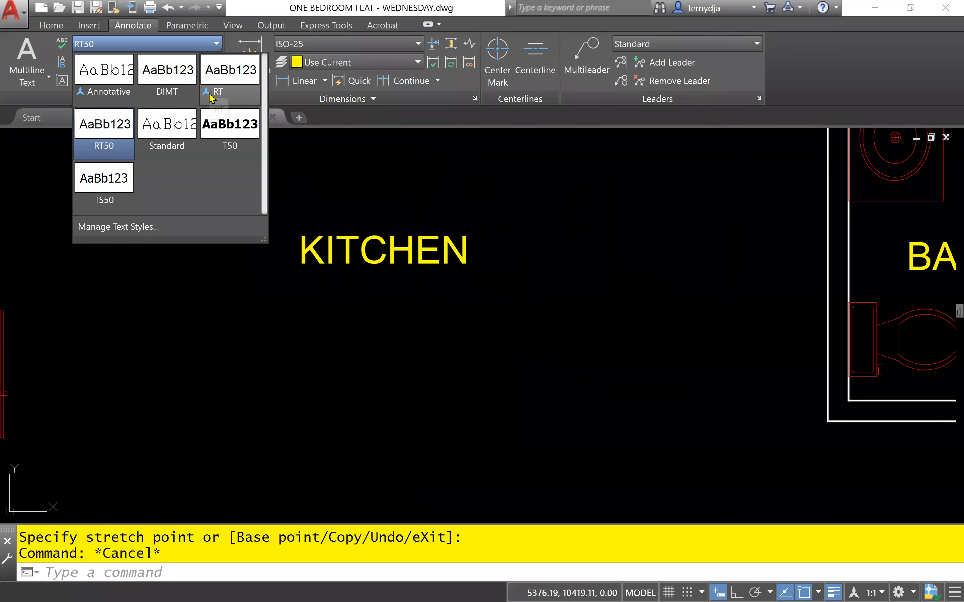
pyautogui.click(226, 80)
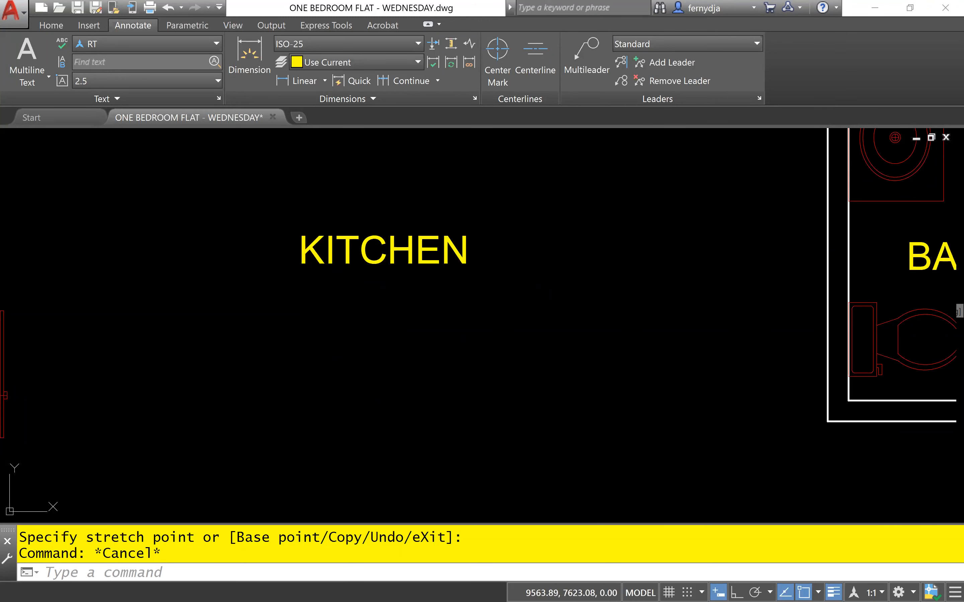
pyautogui.click(871, 592)
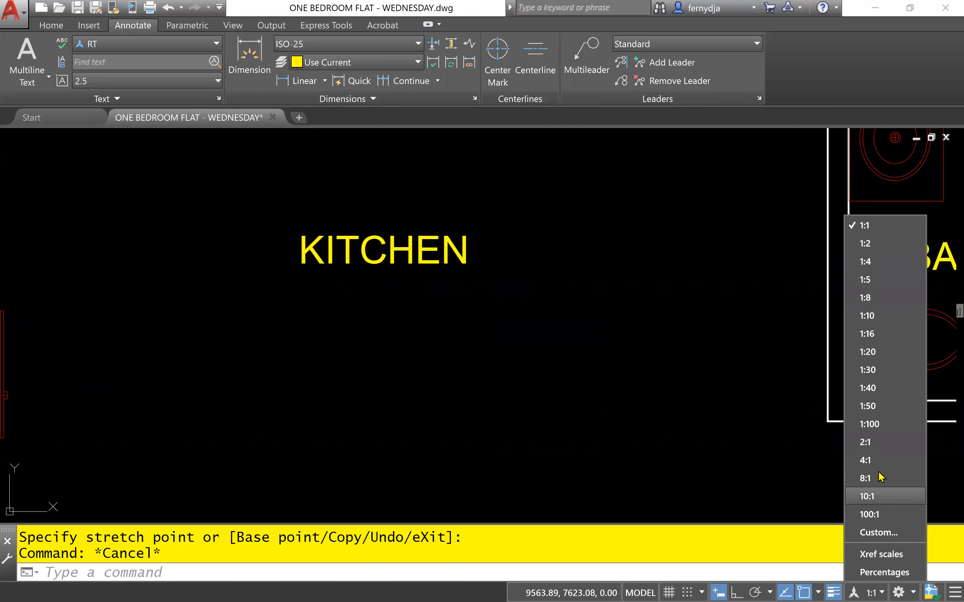
pyautogui.click(881, 407)
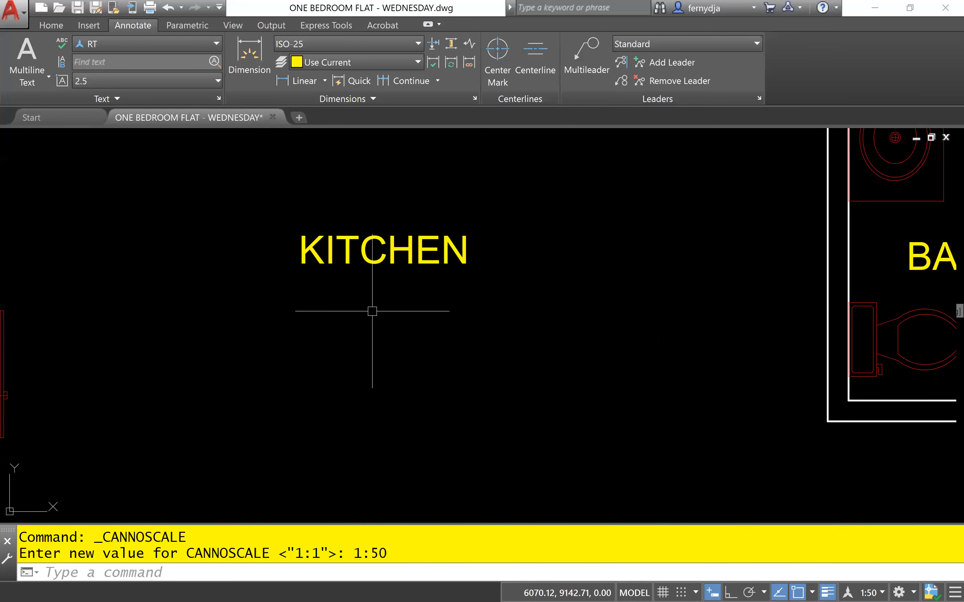
# - Add the multiline text KITCHEN in the annotative RT style directly below the existing KITCHEN label
pyautogui.click(47, 79)
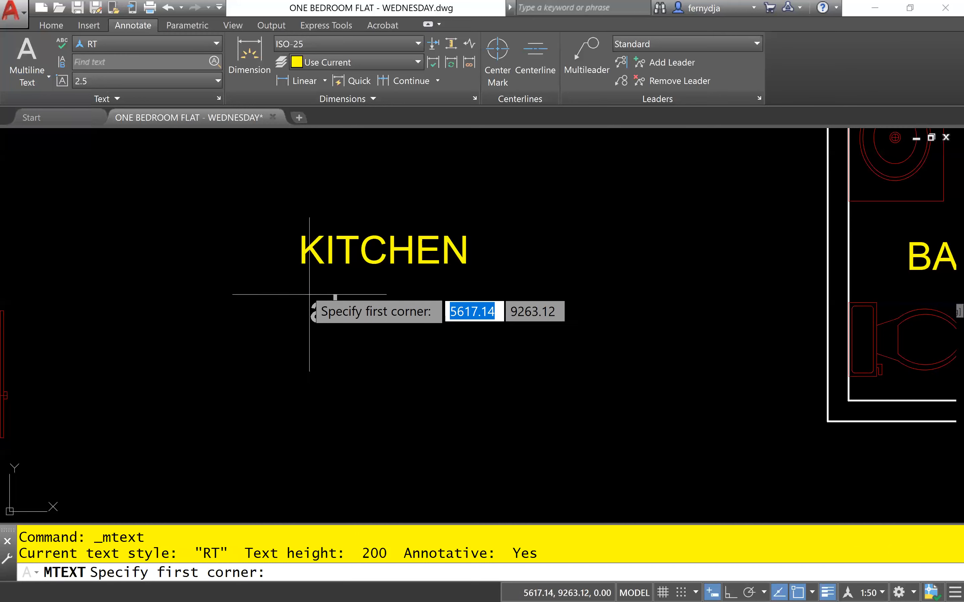
pyautogui.click(302, 282)
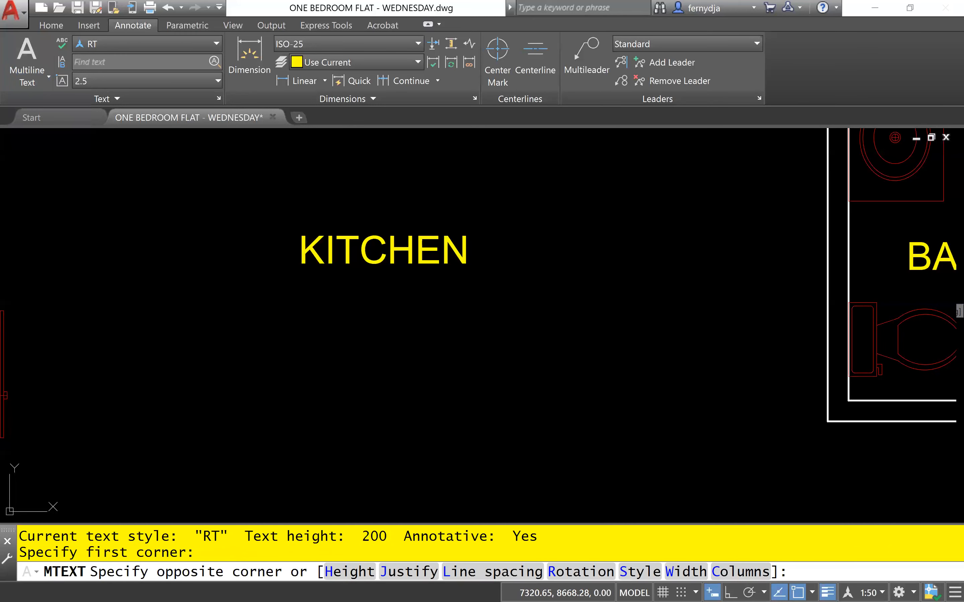
pyautogui.click(548, 383)
pyautogui.write('KI')
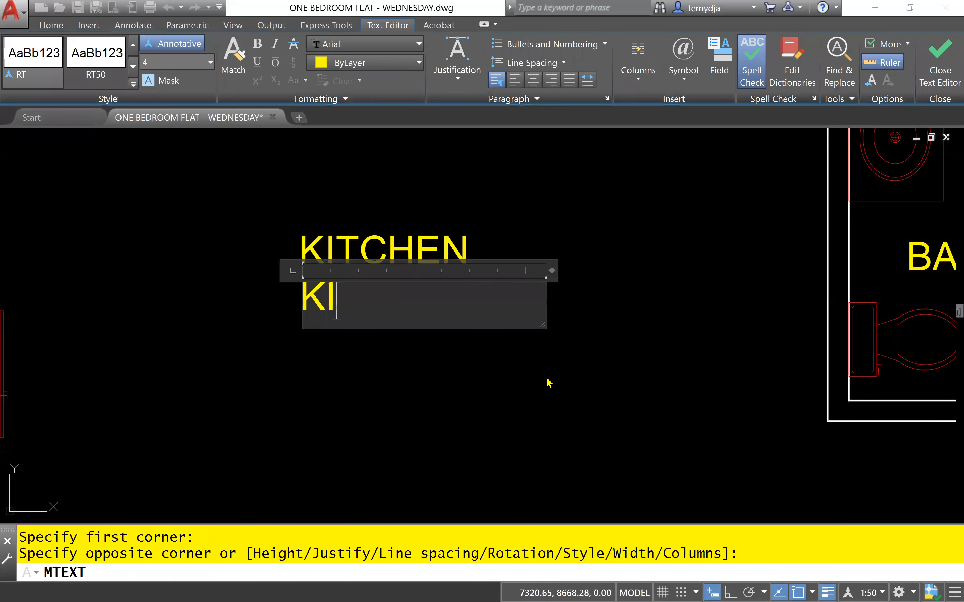
pyautogui.write('TC')
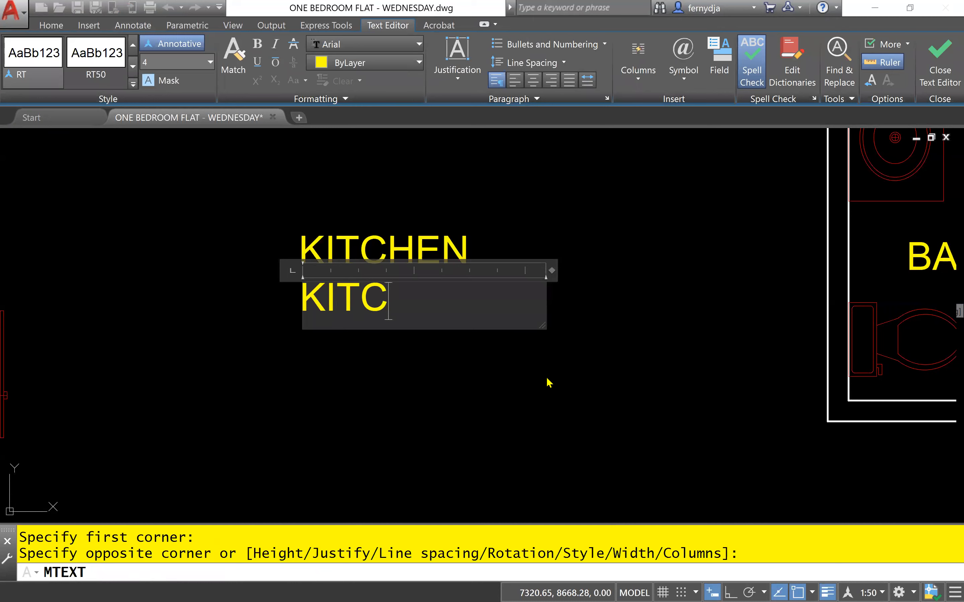
pyautogui.write('HE')
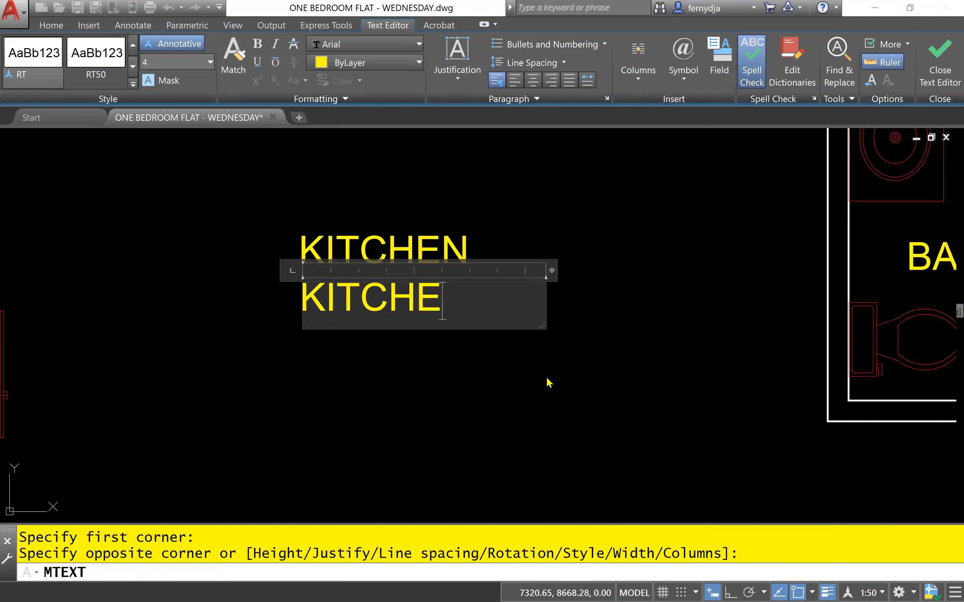
pyautogui.write('N')
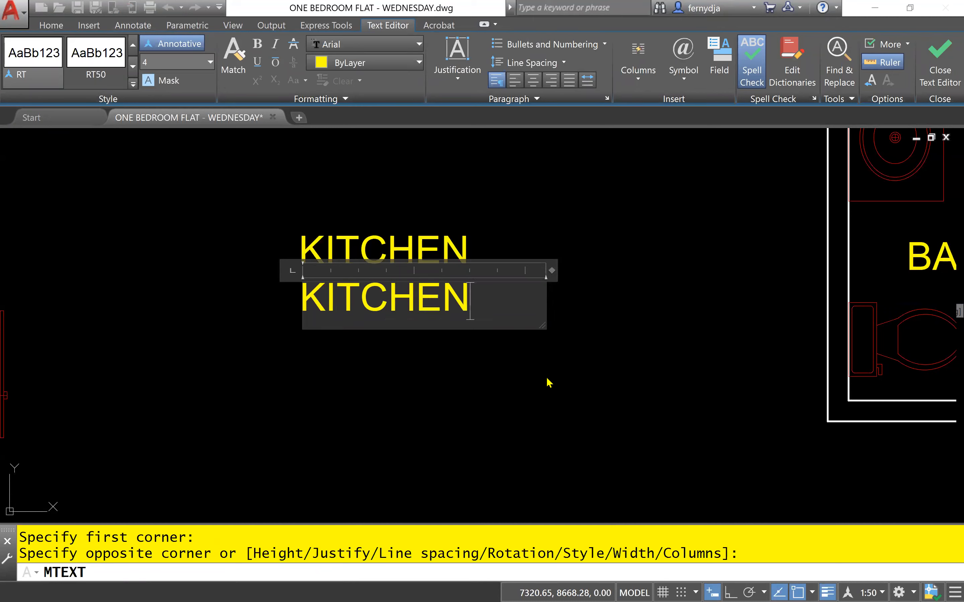
pyautogui.click(567, 408)
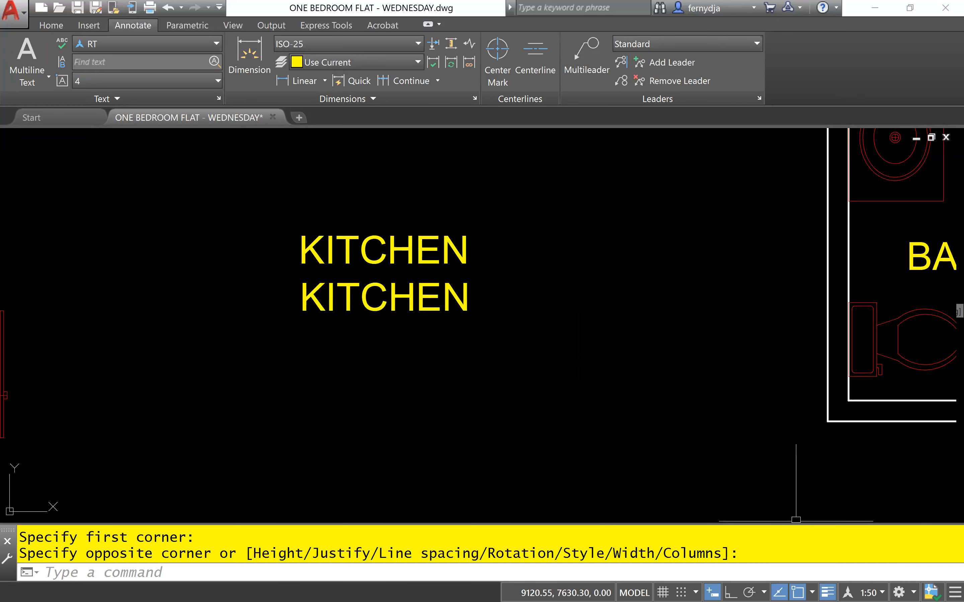
# - Set the annotation scale to 1:20 and add the multiline text KIT below the second KITCHEN label
pyautogui.click(870, 593)
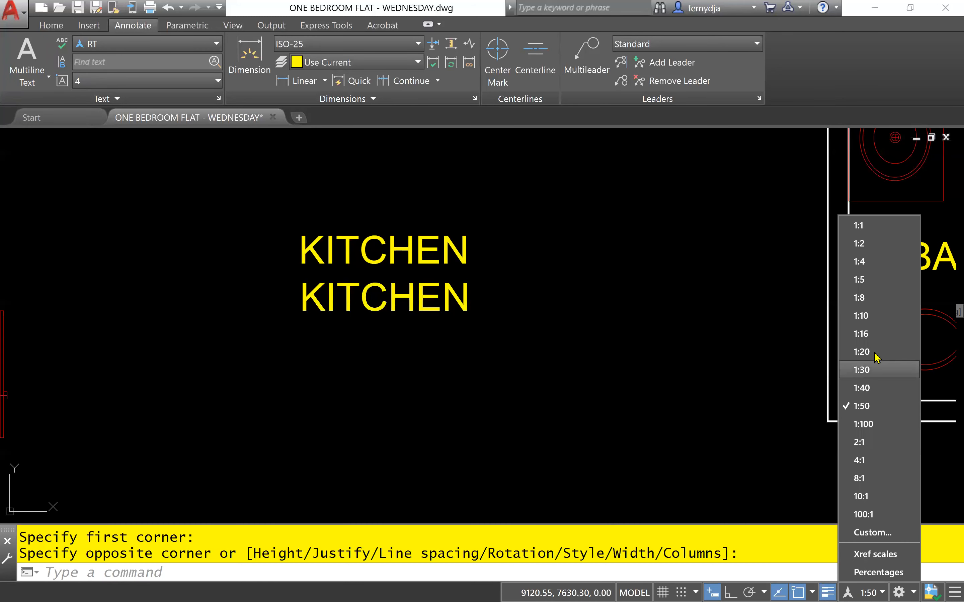
pyautogui.click(862, 352)
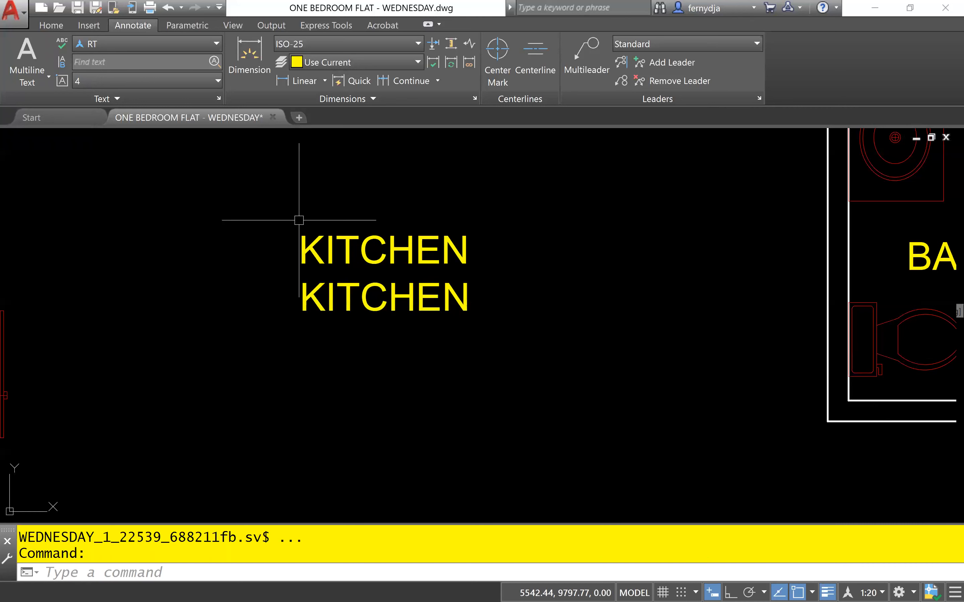
pyautogui.click(47, 79)
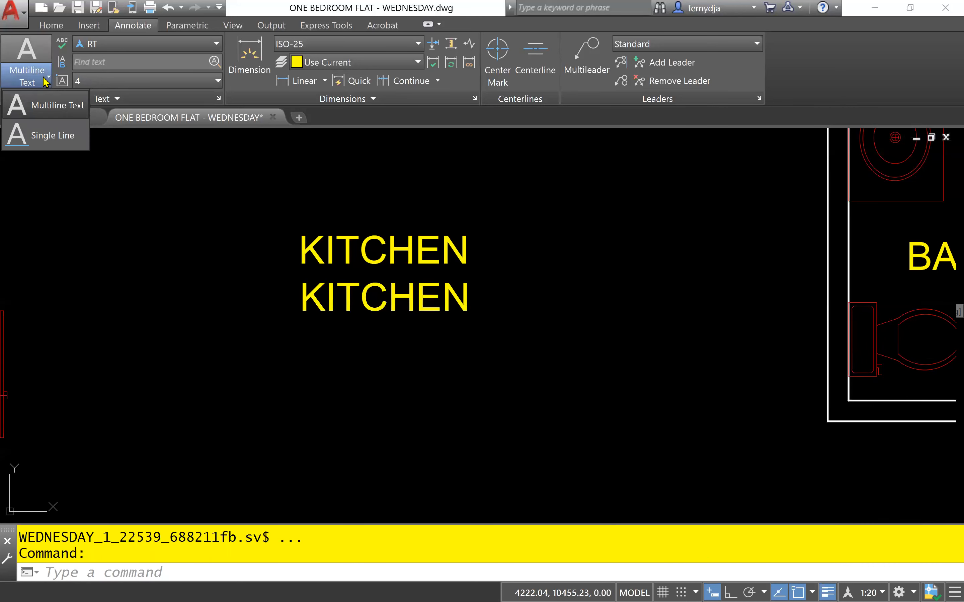
pyautogui.click(47, 106)
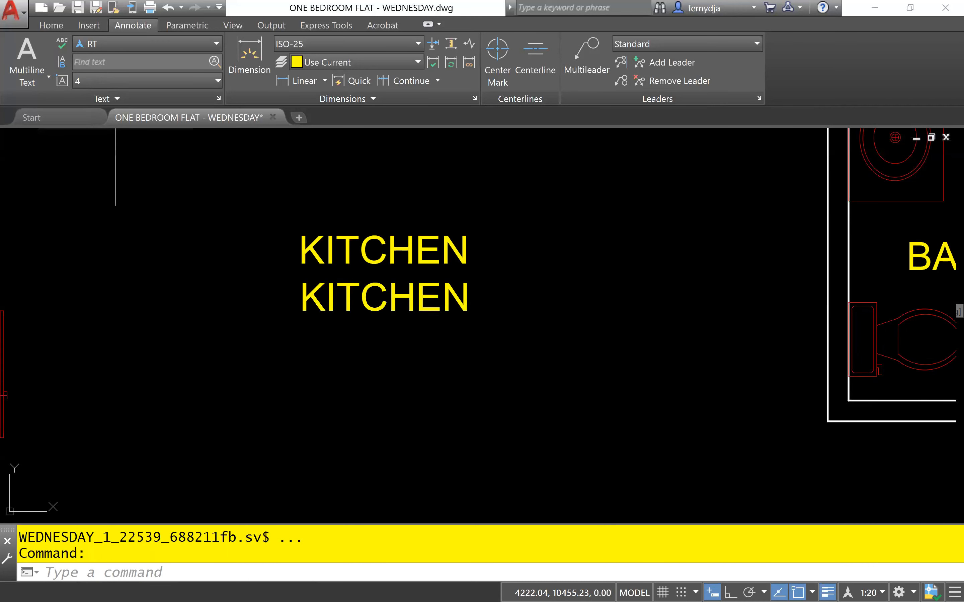
pyautogui.click(303, 324)
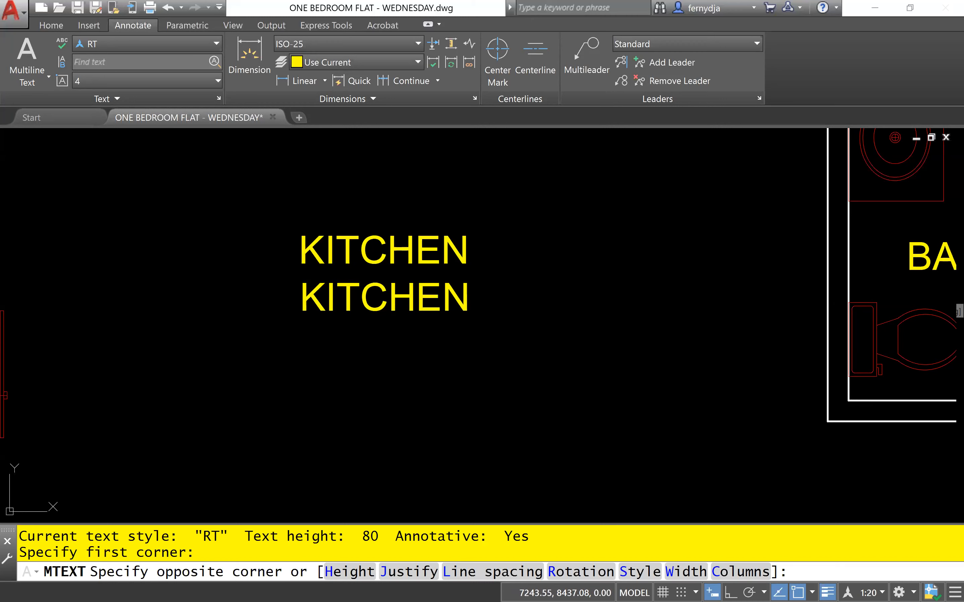
pyautogui.click(555, 403)
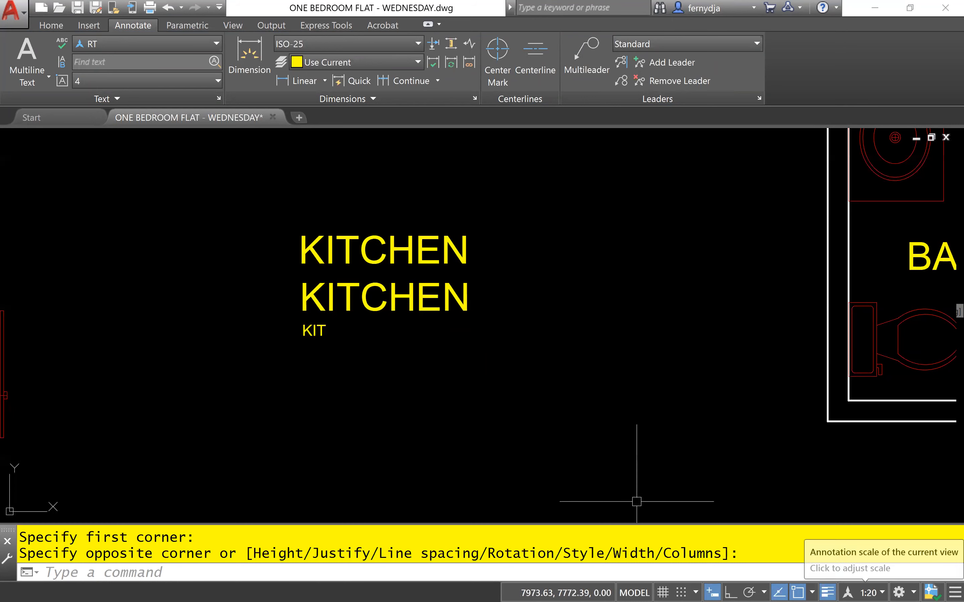
# - Set the annotation scale to 1:100 and add another multiline text KIT below the small KIT text
pyautogui.click(872, 592)
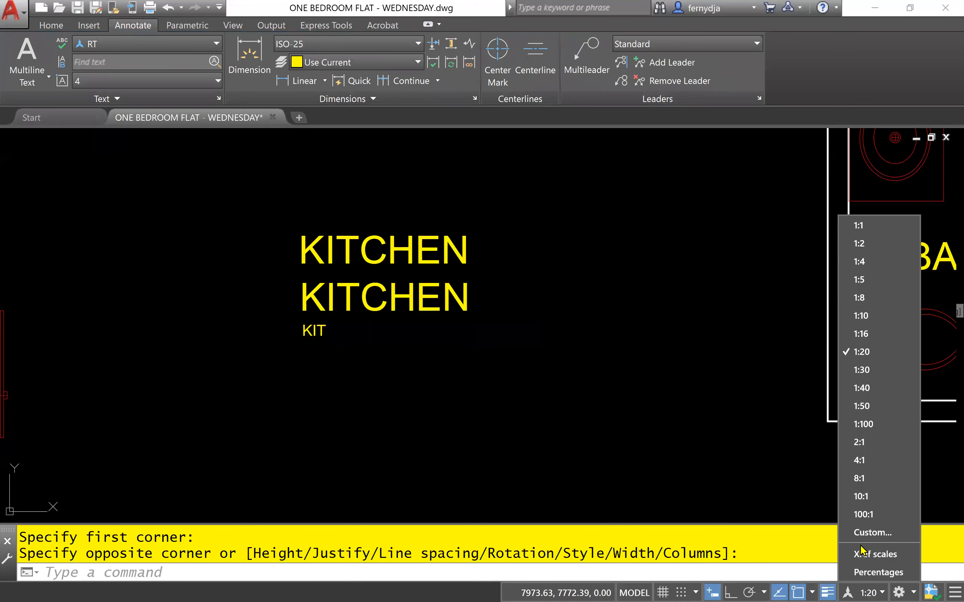
pyautogui.click(866, 427)
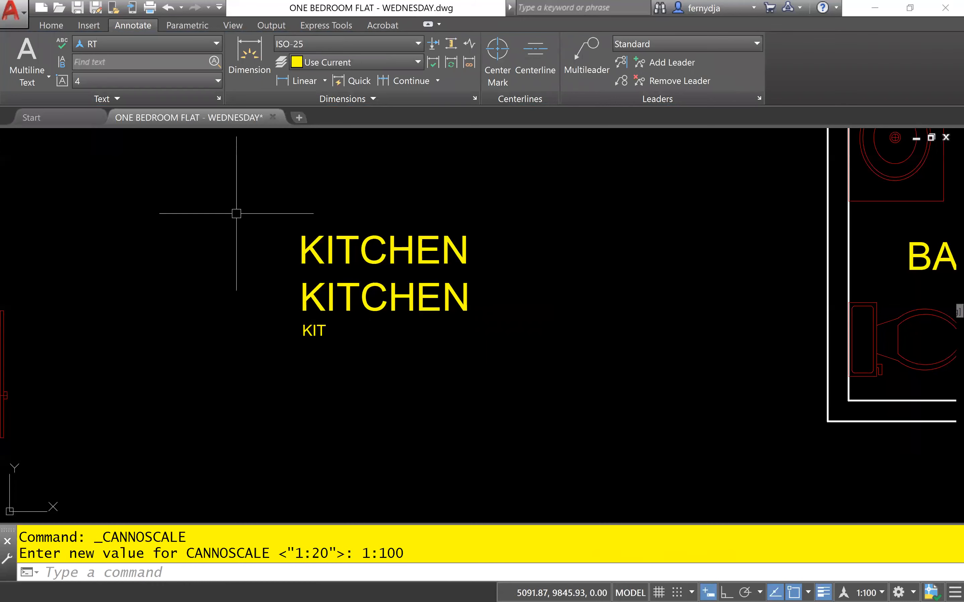
pyautogui.click(38, 77)
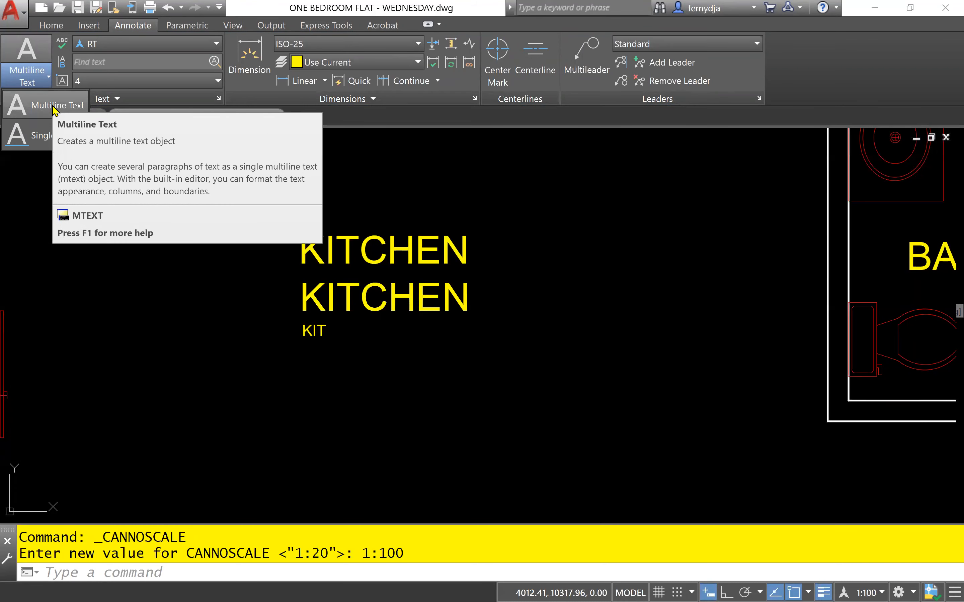
pyautogui.click(55, 106)
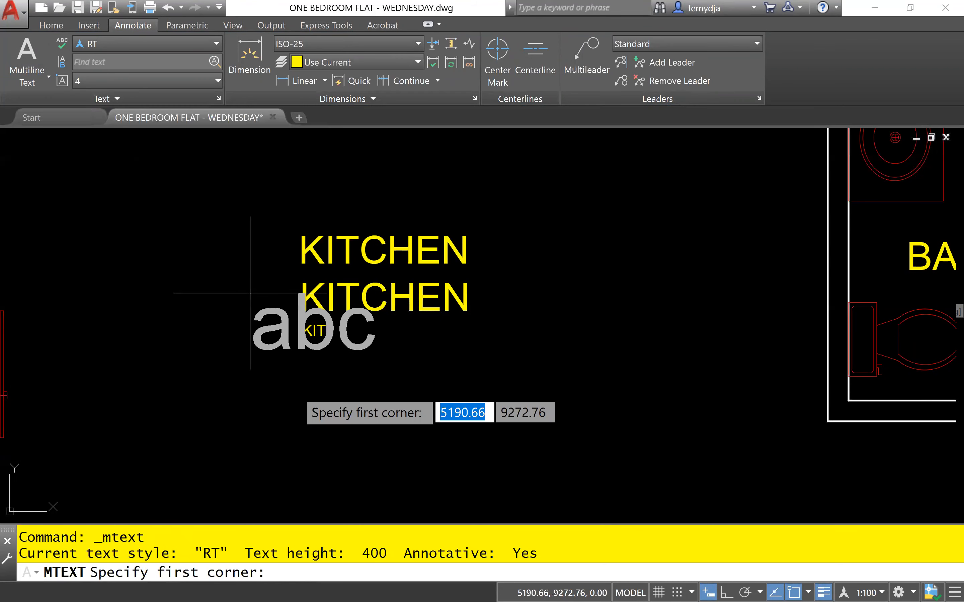
pyautogui.click(304, 362)
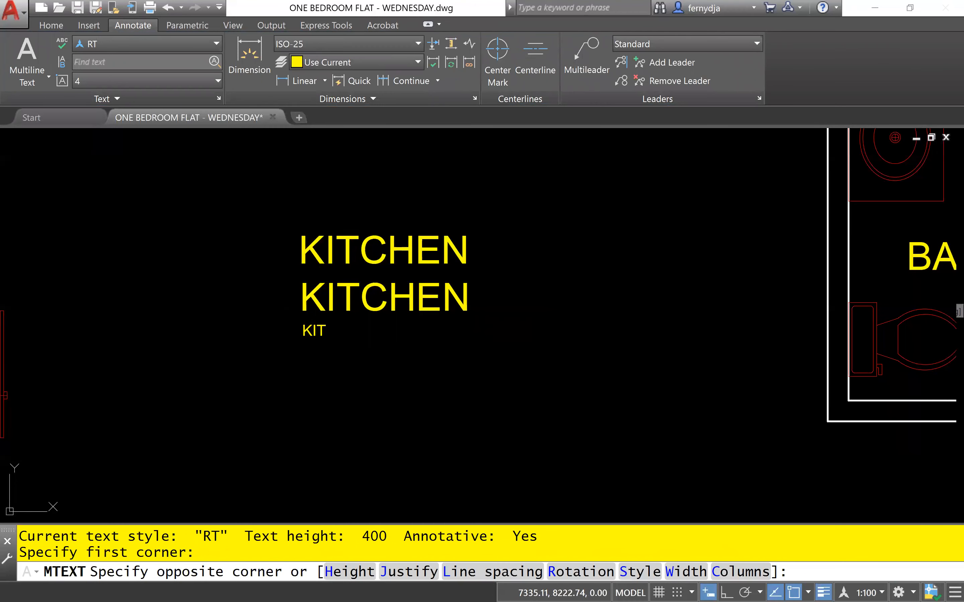
pyautogui.click(551, 445)
pyautogui.write('KIT')
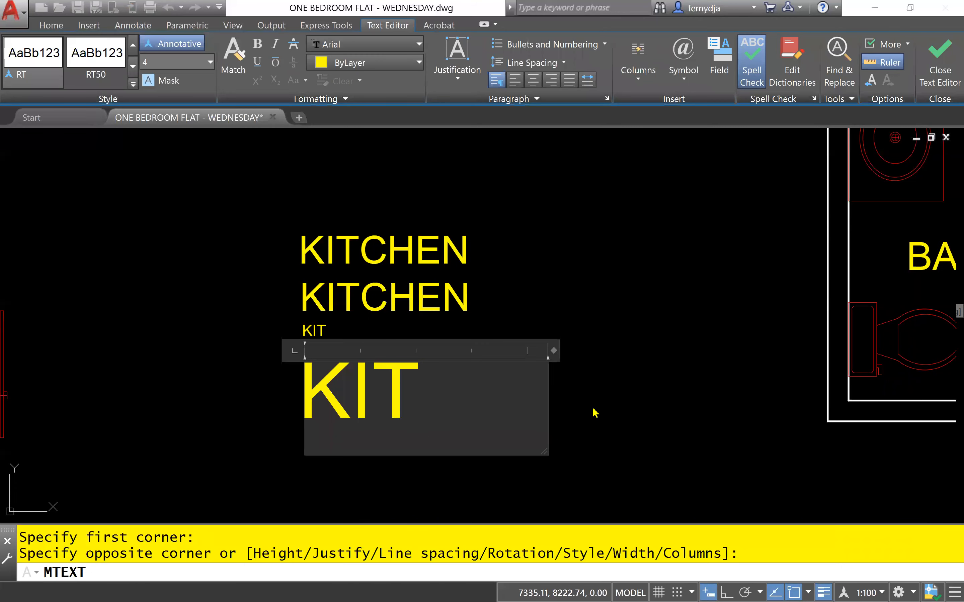
pyautogui.click(654, 442)
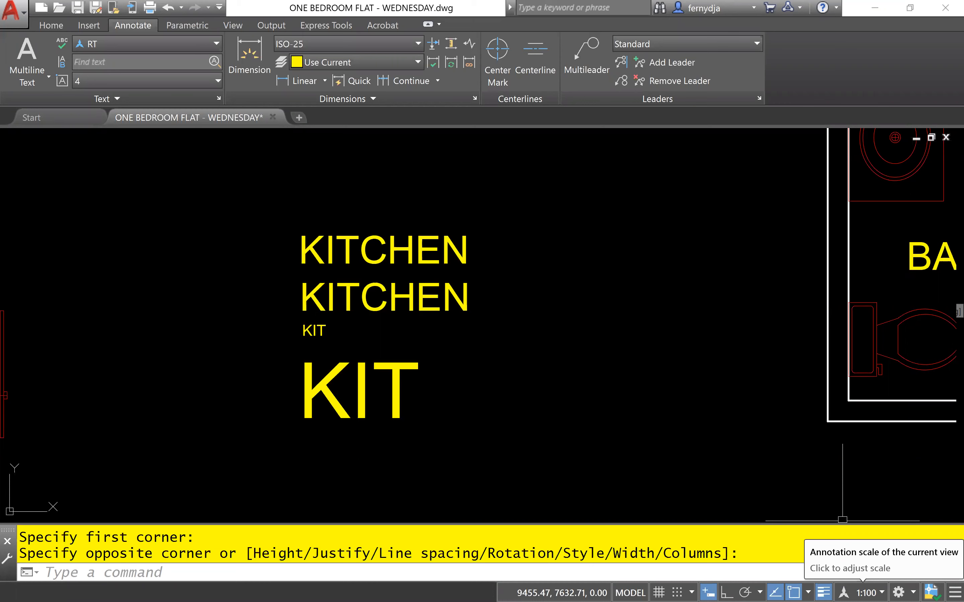
# - Compare the sizes of the KITCHEN and KIT texts created at the different annotation scales
pyautogui.click(867, 585)
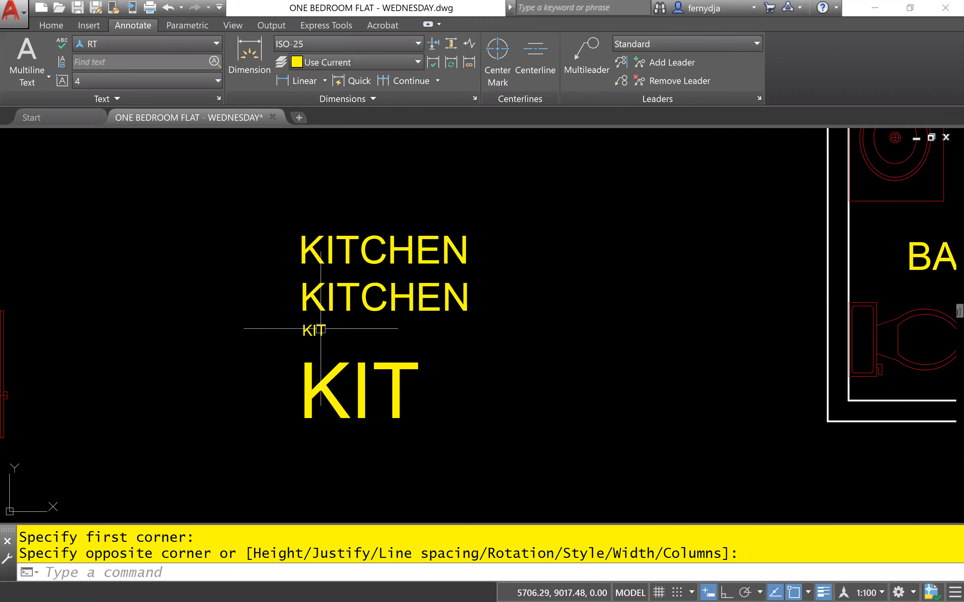
pyautogui.scroll(8, 321, 328)
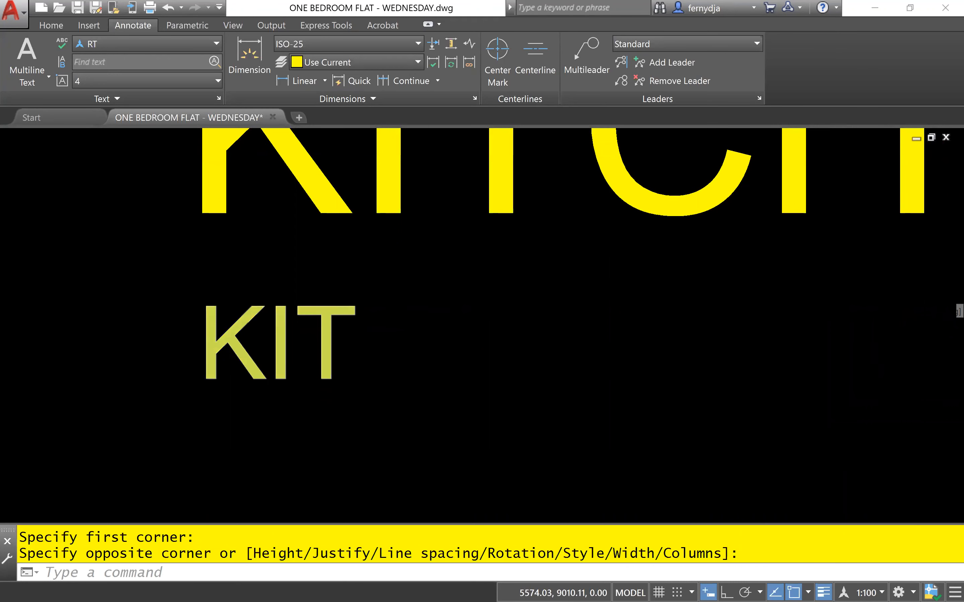
pyautogui.scroll(-5, 286, 366)
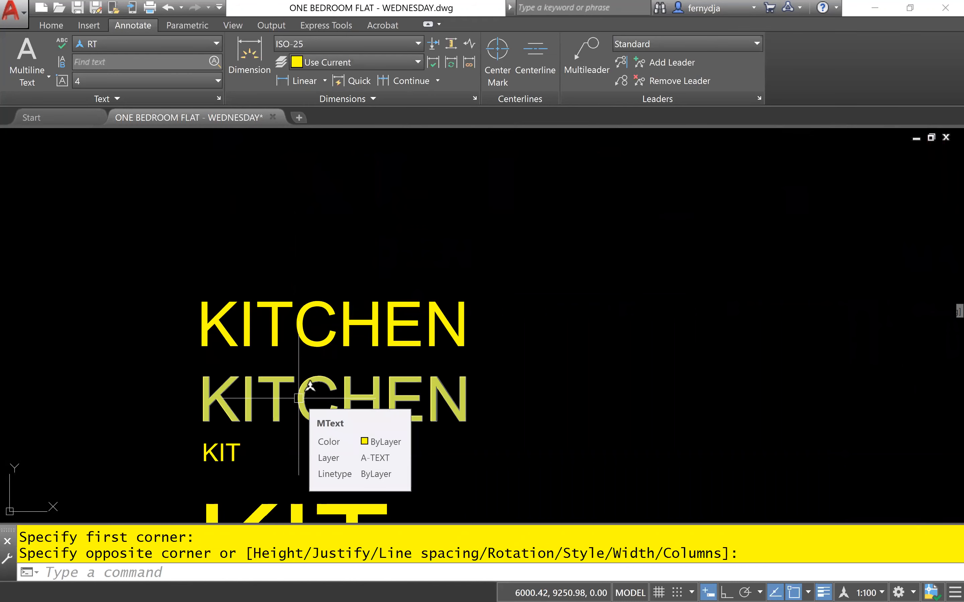
pyautogui.scroll(4, 233, 451)
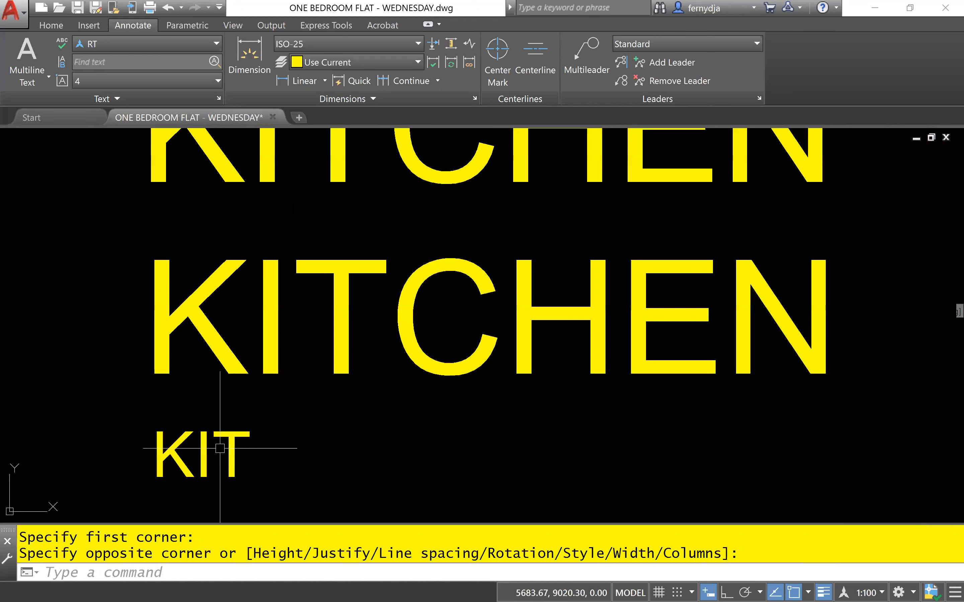
pyautogui.scroll(-2, 233, 439)
pyautogui.scroll(-2, 233, 439)
pyautogui.moveTo(318, 392); pyautogui.dragTo(341, 257, button='middle')
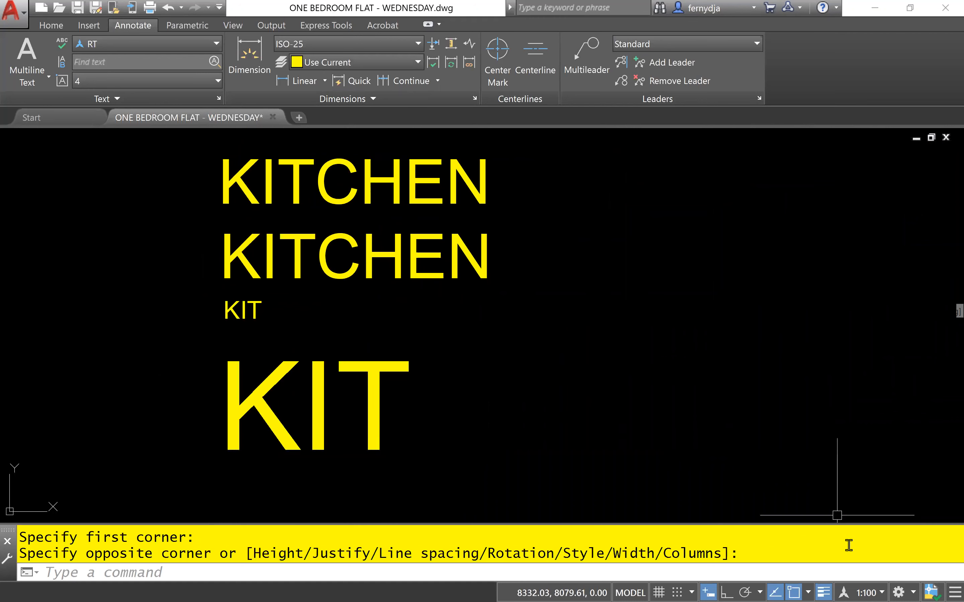
# - Set the annotation scale to 1:1 and accept it for a new multiline text in the annotative RT style
pyautogui.click(872, 593)
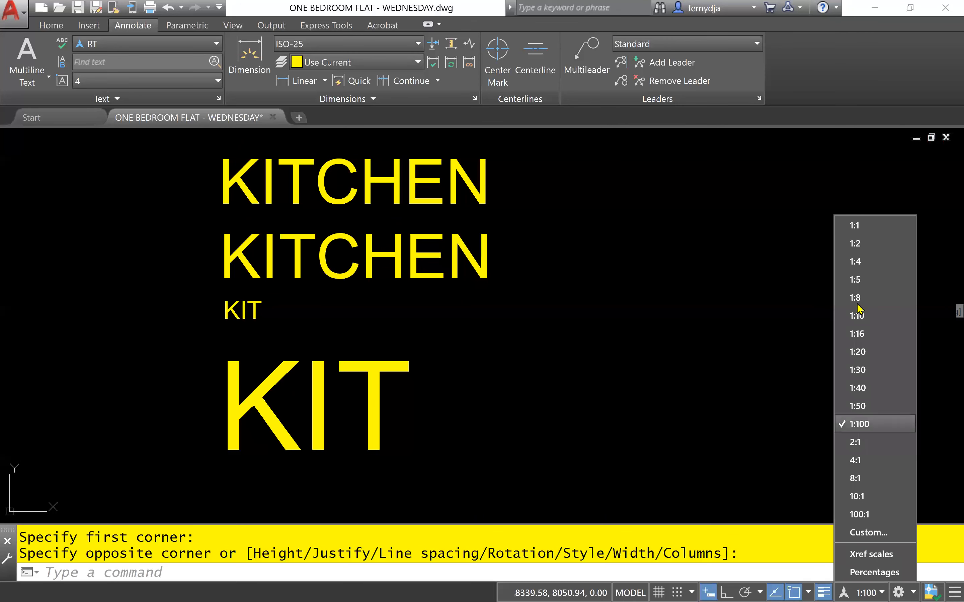
pyautogui.click(862, 226)
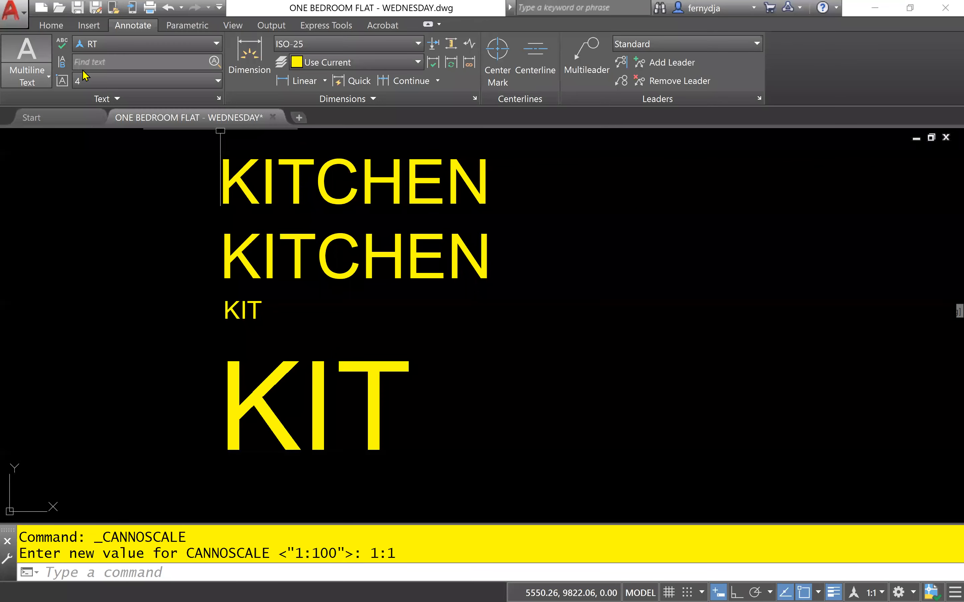
pyautogui.click(42, 78)
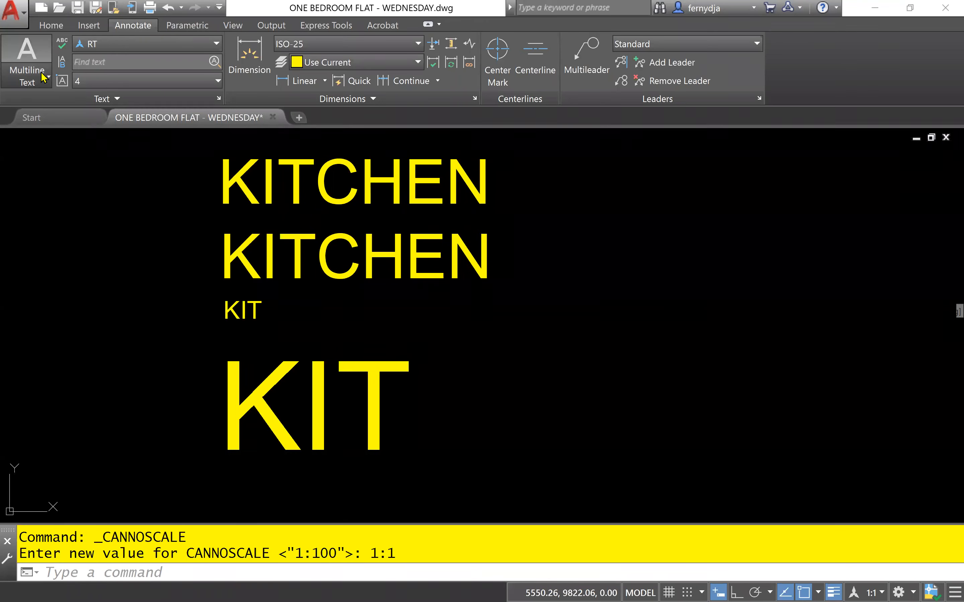
pyautogui.click(49, 107)
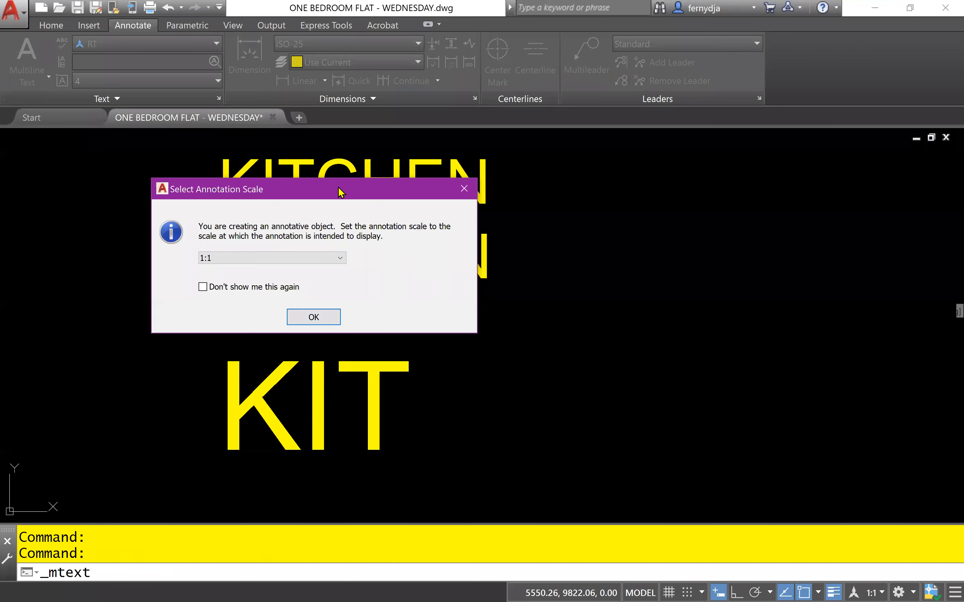
pyautogui.moveTo(338, 186); pyautogui.dragTo(549, 286)
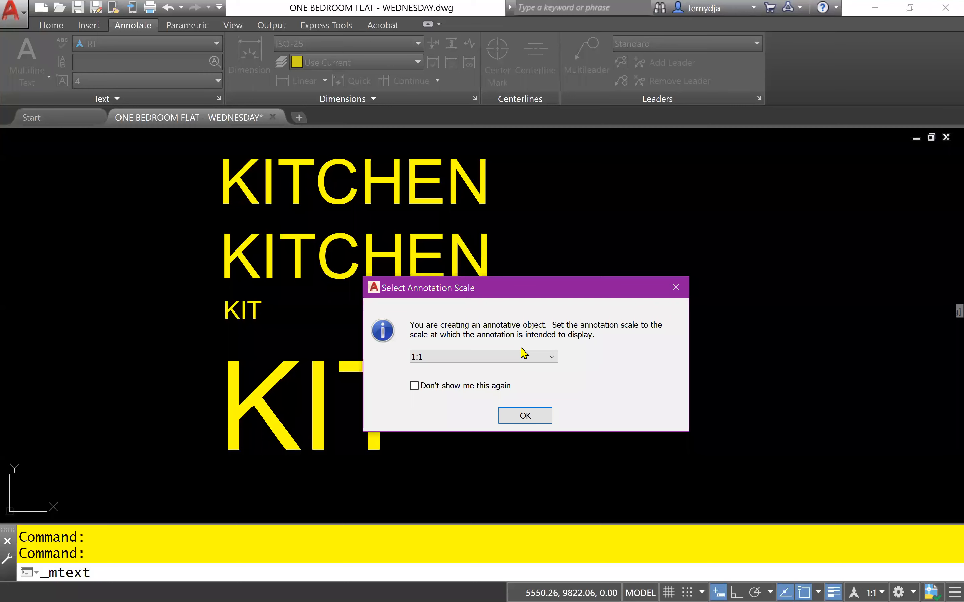
pyautogui.click(525, 418)
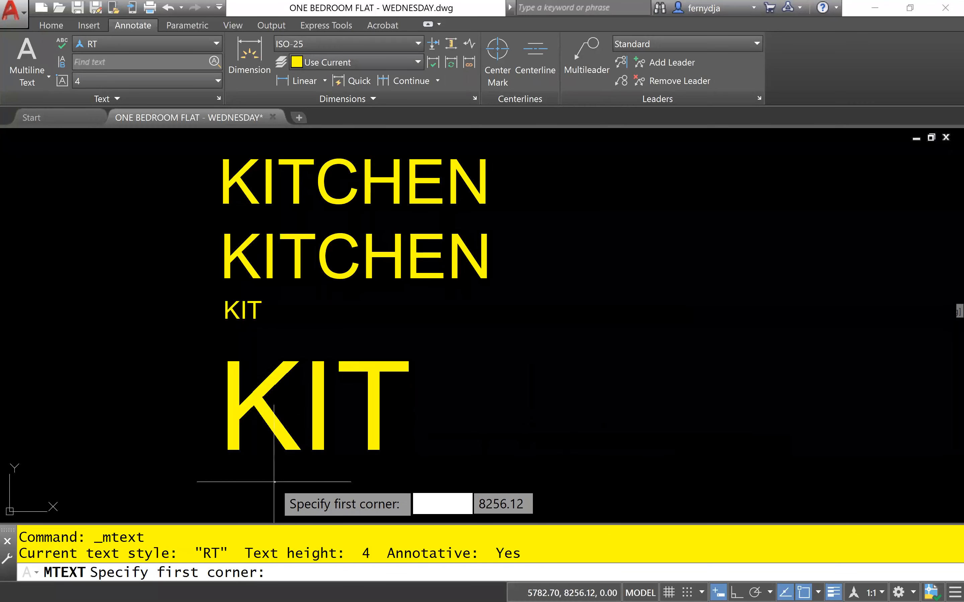
# - Place the multiline text KIT just below the large KIT text
pyautogui.scroll(5, 277, 482)
pyautogui.scroll(4, 277, 483)
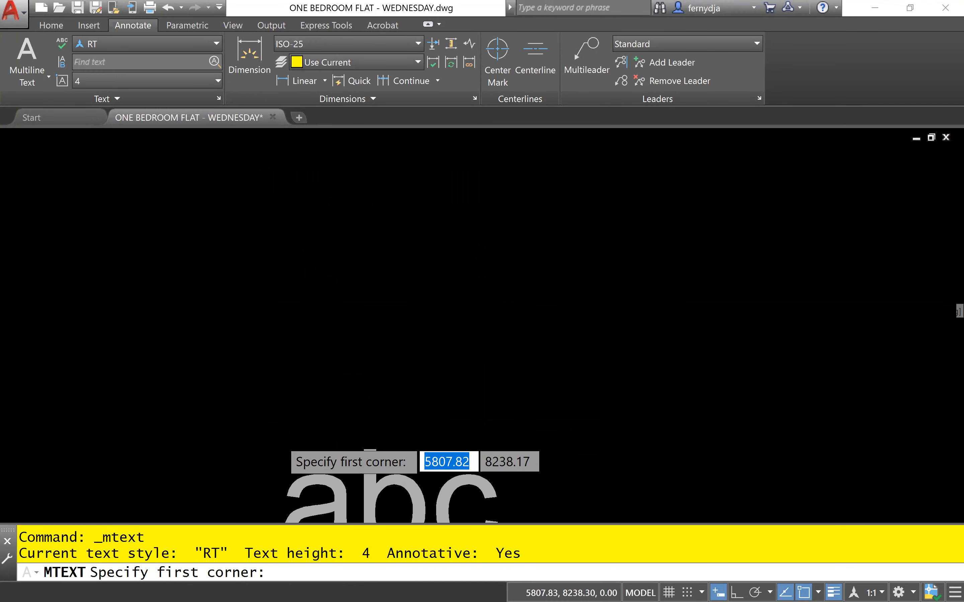
pyautogui.click(204, 250)
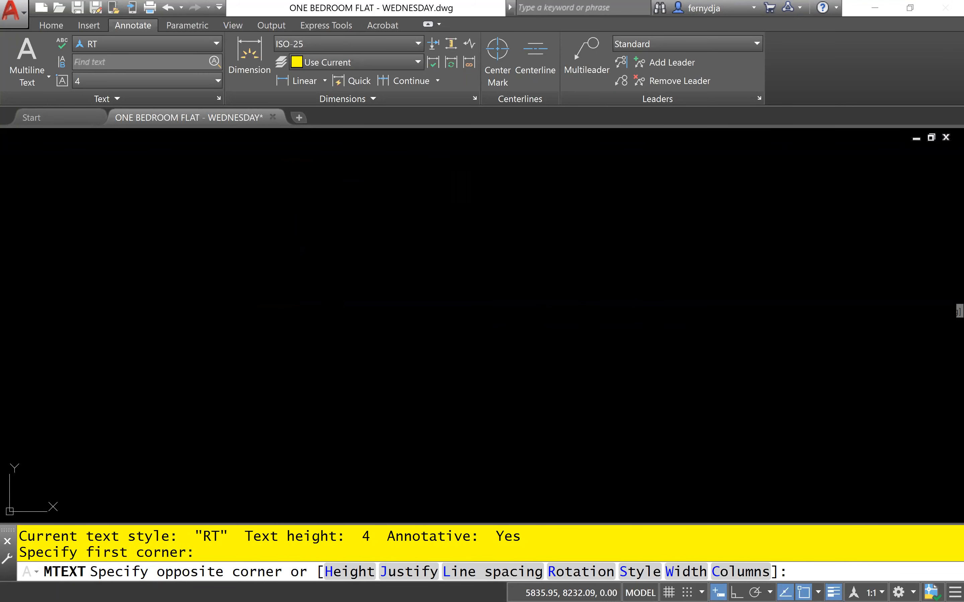
pyautogui.click(660, 420)
pyautogui.write('LIT')
pyautogui.press('Left')
pyautogui.press('Left')
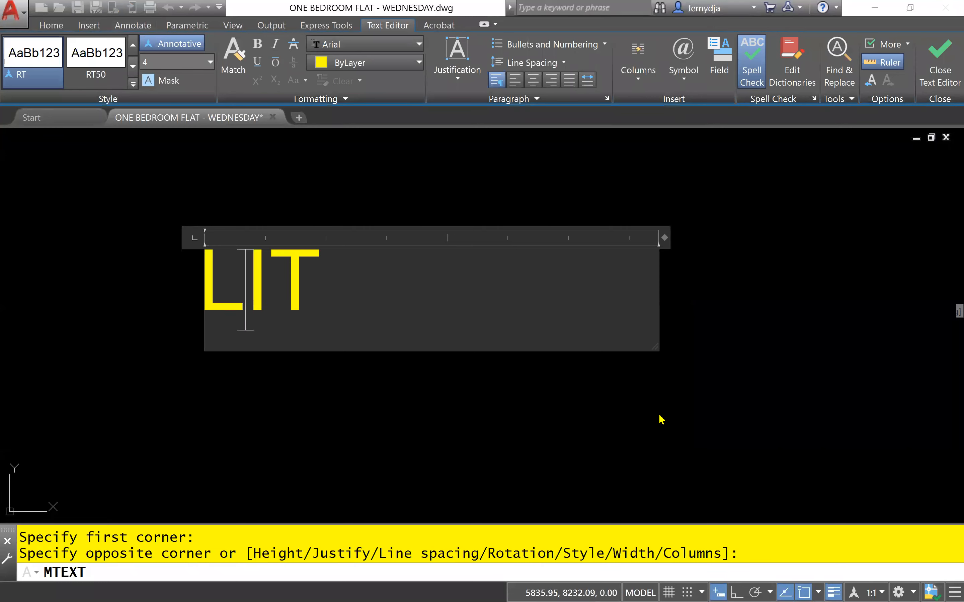
pyautogui.press('BackSpace')
pyautogui.write('K')
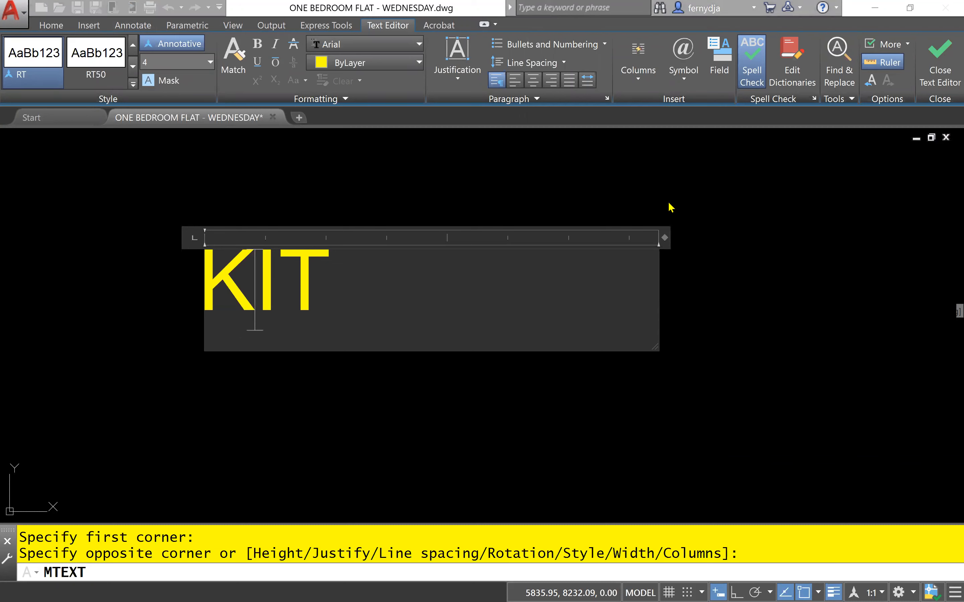
pyautogui.click(503, 427)
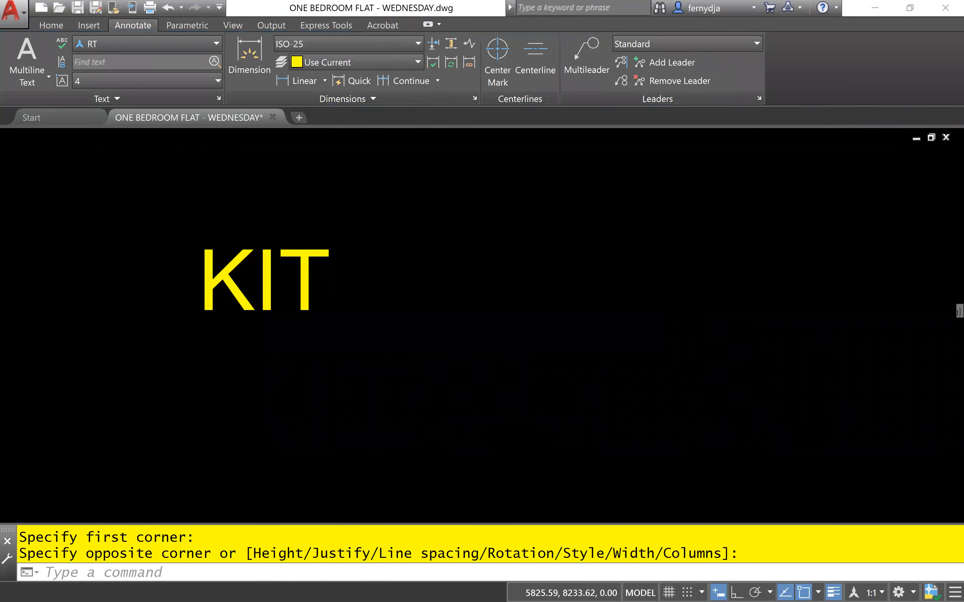
# - Compare the new KIT text with the other kitchen labels and review the list of annotation scales
pyautogui.scroll(-5, 501, 420)
pyautogui.scroll(8, 502, 389)
pyautogui.scroll(-6, 501, 389)
pyautogui.moveTo(553, 402); pyautogui.dragTo(435, 415, button='middle')
pyautogui.scroll(2, 436, 415)
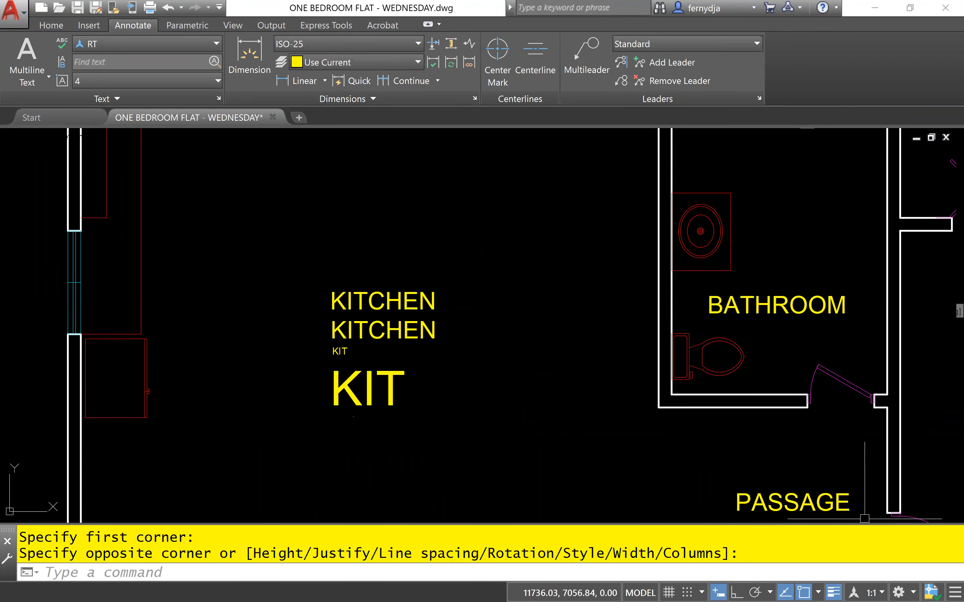
pyautogui.click(874, 593)
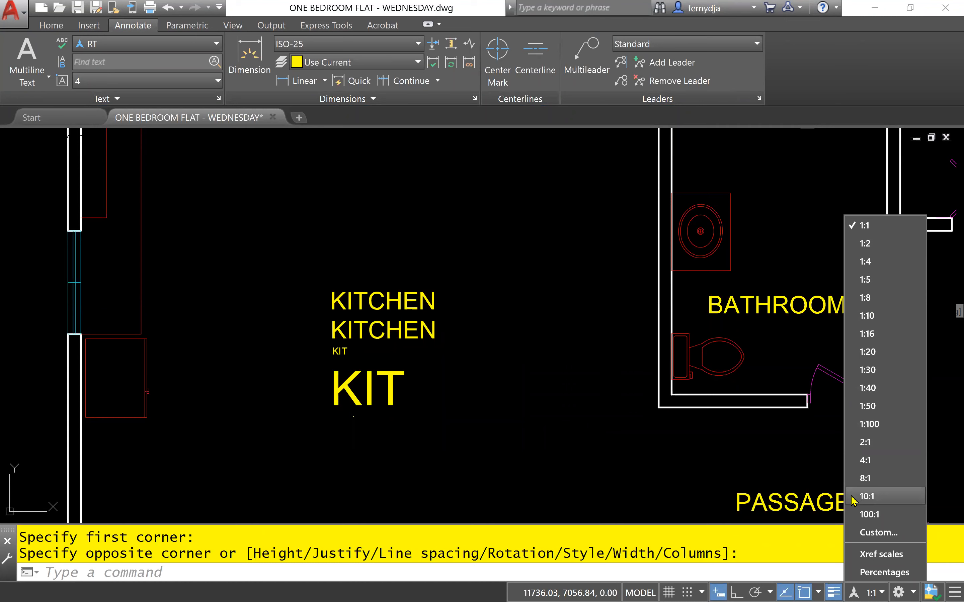
pyautogui.click(449, 306)
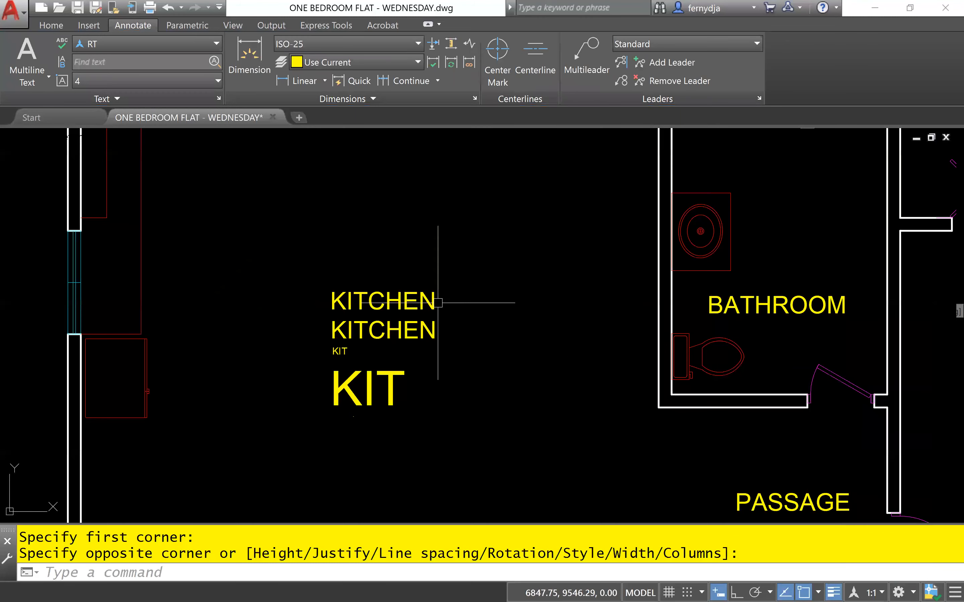
# - Measure the letter height of the upper KITCHEN label at its final N
pyautogui.scroll(8, 437, 303)
pyautogui.moveTo(499, 301); pyautogui.dragTo(622, 319, button='middle')
pyautogui.write('DI')
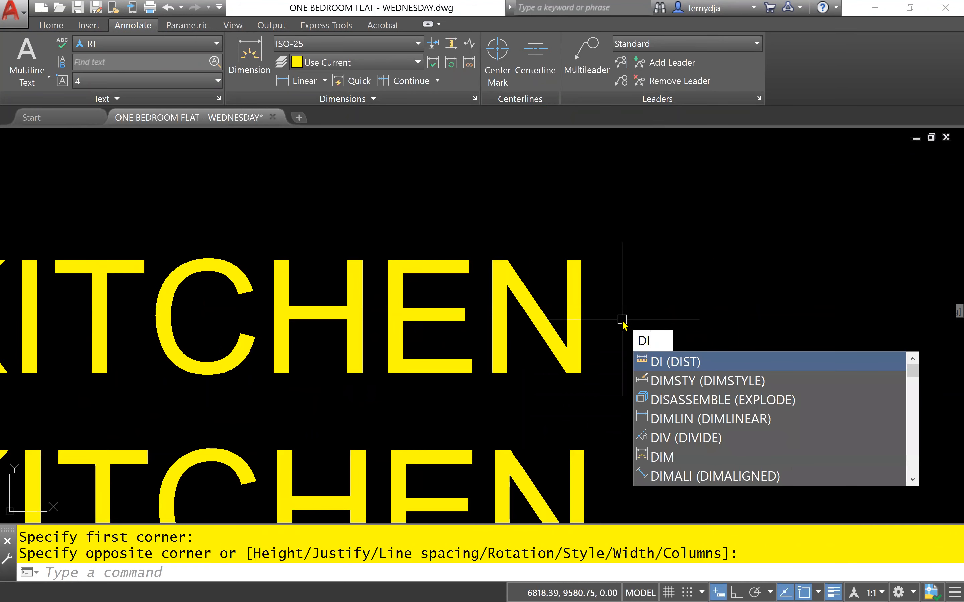
pyautogui.press('Return')
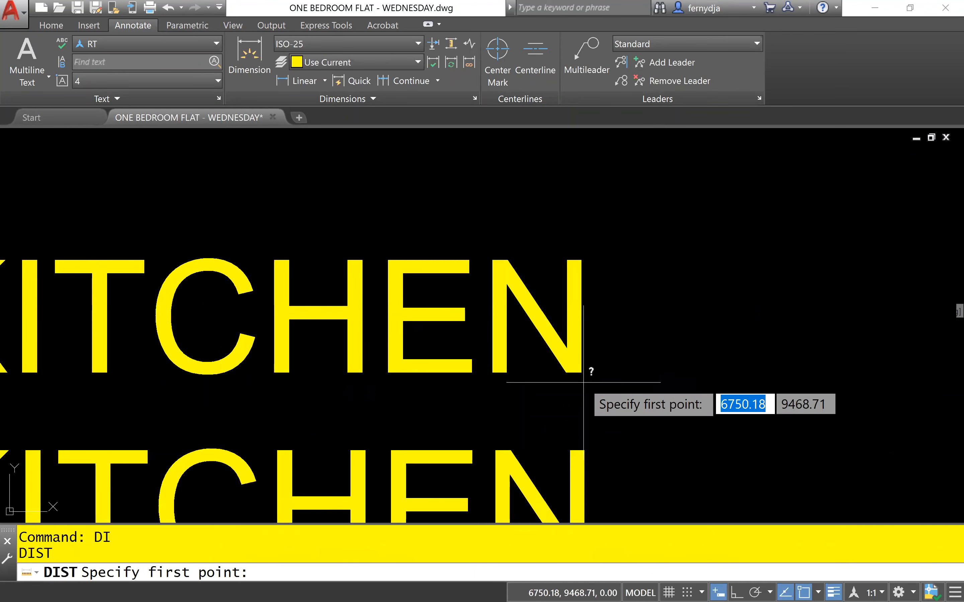
pyautogui.click(581, 373)
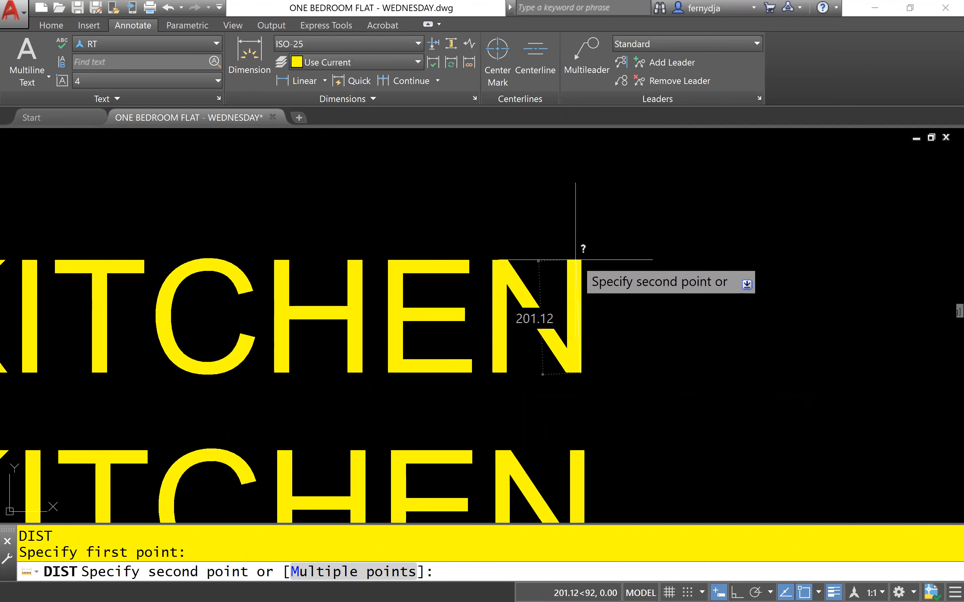
pyautogui.press('Escape')
# - Measure the letter height of the second KITCHEN label at its final N
pyautogui.press('space')
pyautogui.moveTo(710, 387); pyautogui.dragTo(708, 210, button='middle')
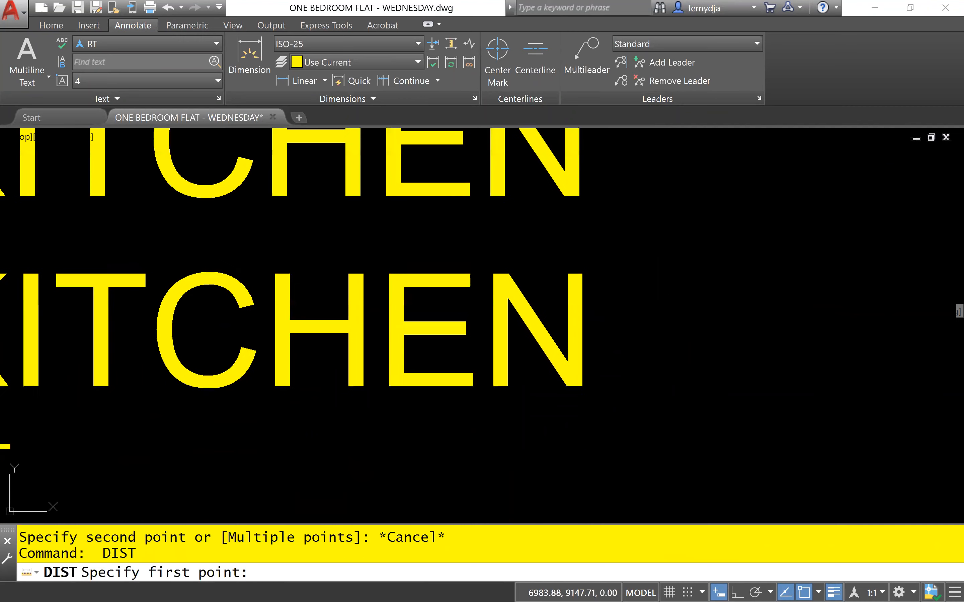
pyautogui.click(578, 386)
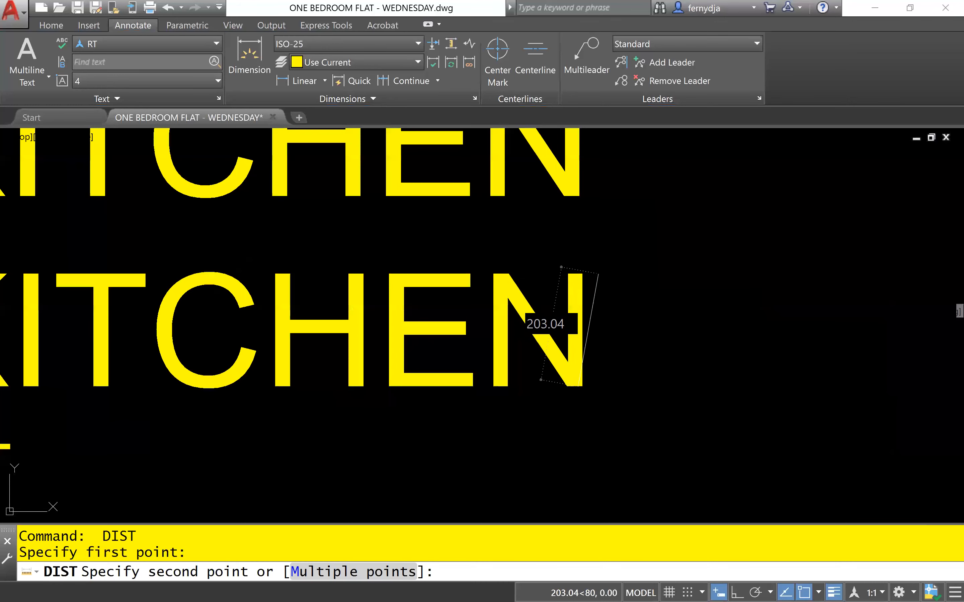
pyautogui.press('Escape')
# - Measure the letter height of the small KIT text below the second KITCHEN label
pyautogui.press('Return')
pyautogui.scroll(4, 542, 392)
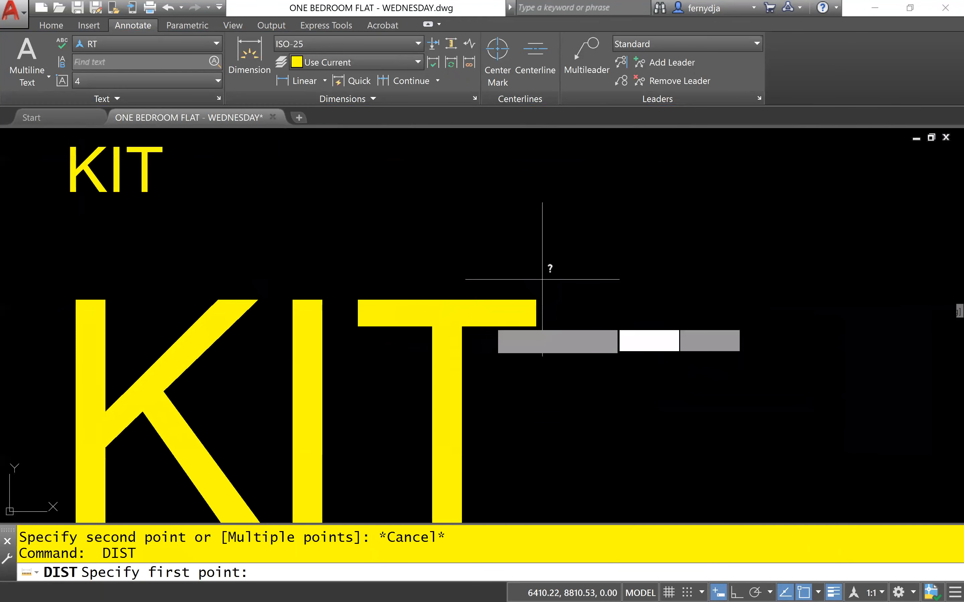
pyautogui.moveTo(337, 280); pyautogui.dragTo(693, 424, button='middle')
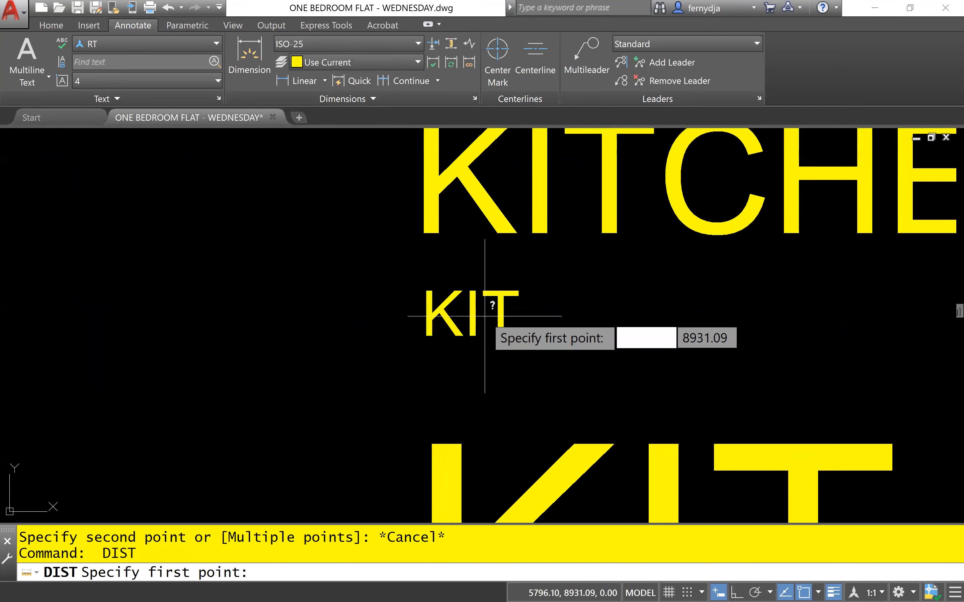
pyautogui.scroll(2, 477, 331)
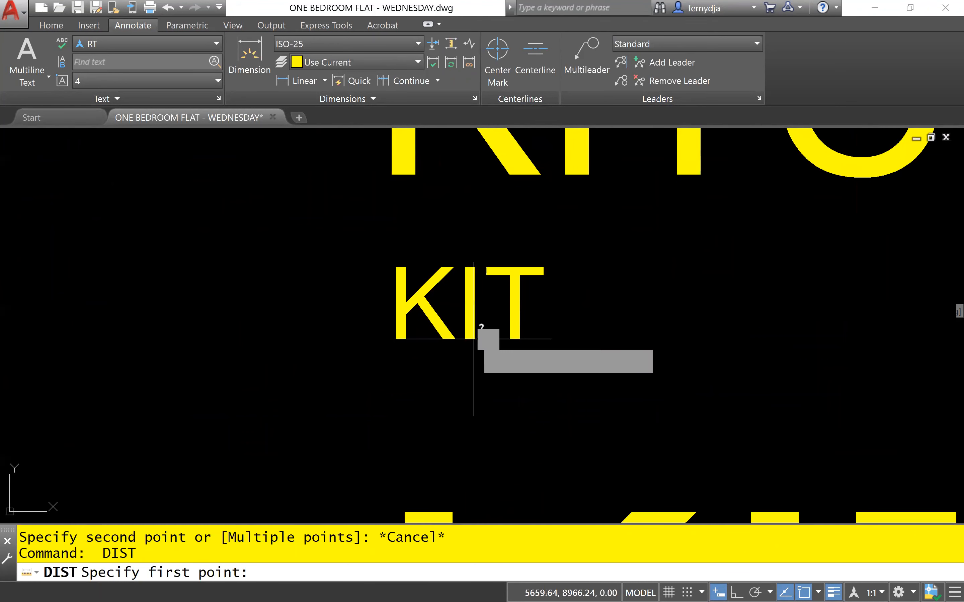
pyautogui.click(474, 339)
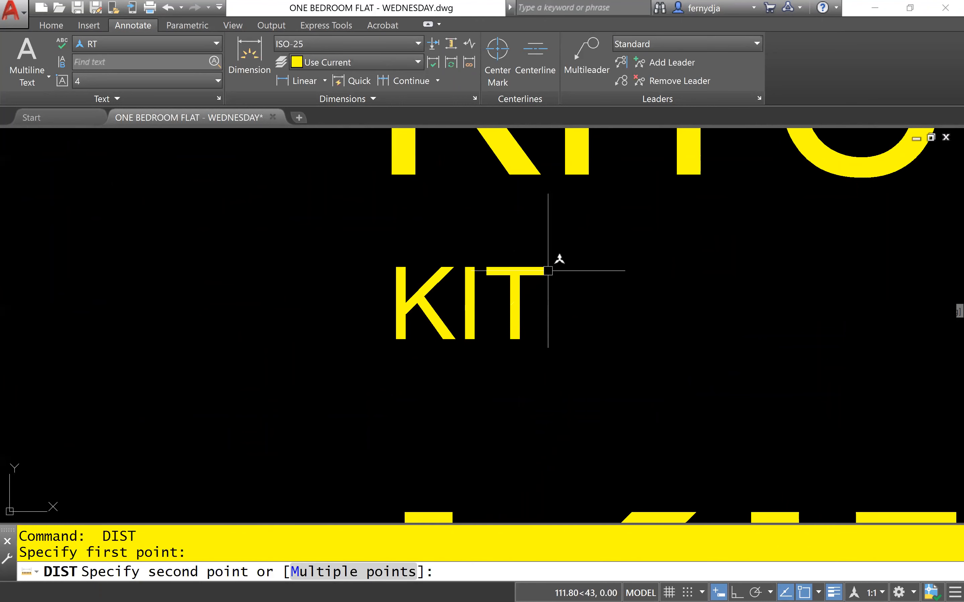
pyautogui.press('Escape')
# - Measure the letter height of the large KIT text along the stem of its K
pyautogui.scroll(-3, 575, 310)
pyautogui.moveTo(592, 376); pyautogui.dragTo(555, 379, button='middle')
pyautogui.press('Return')
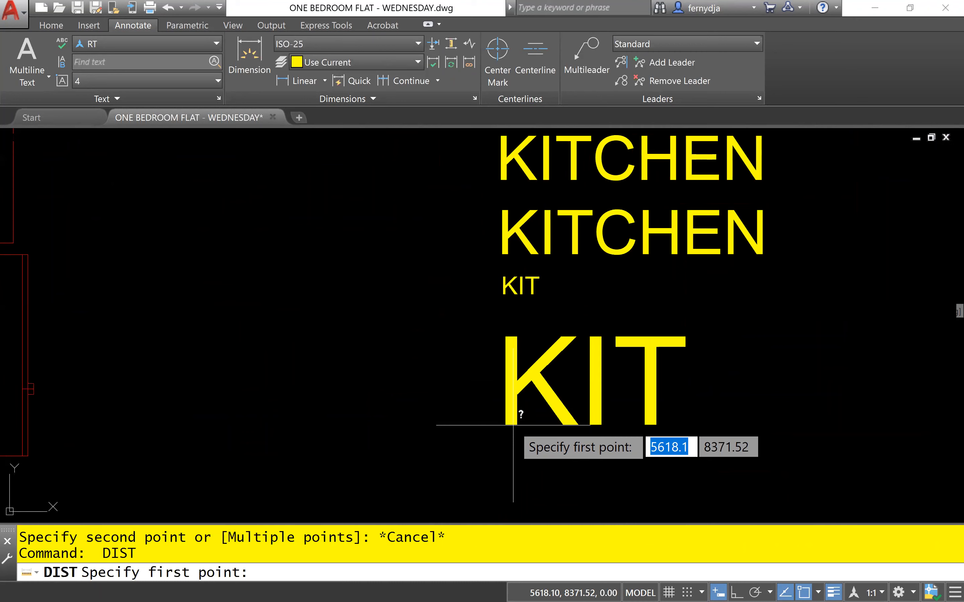
pyautogui.click(513, 425)
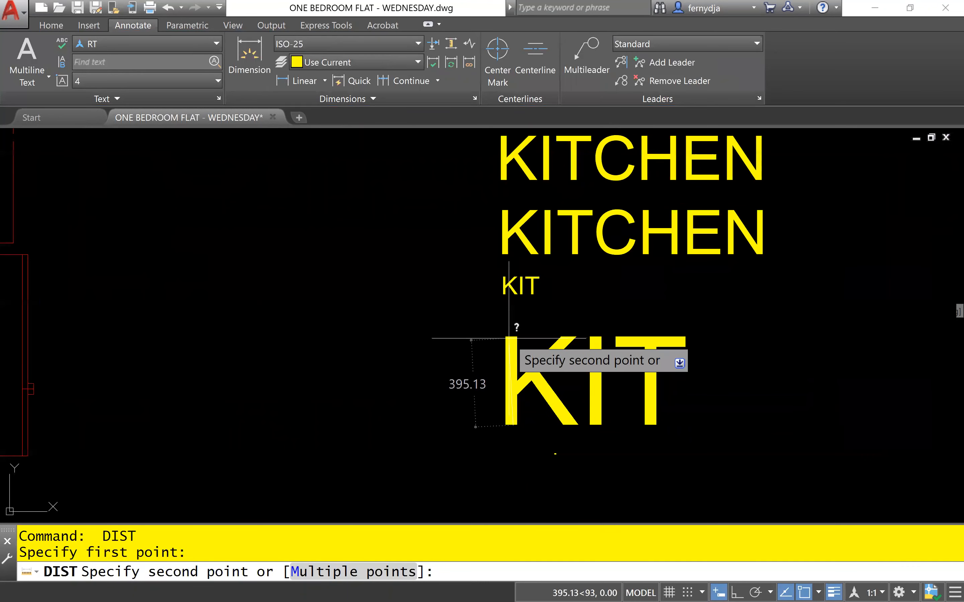
pyautogui.press('Escape')
pyautogui.press('Escape')
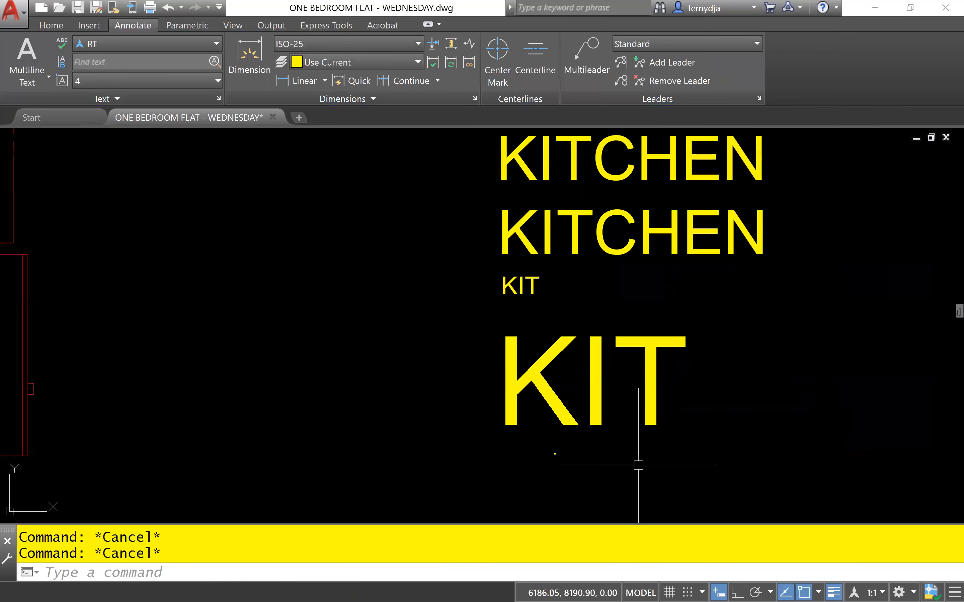
# - Measure the letter height of the tiny KIT text below the large KIT along the stem of its K
pyautogui.scroll(8, 577, 473)
pyautogui.moveTo(398, 324); pyautogui.dragTo(630, 345, button='middle')
pyautogui.scroll(3, 621, 356)
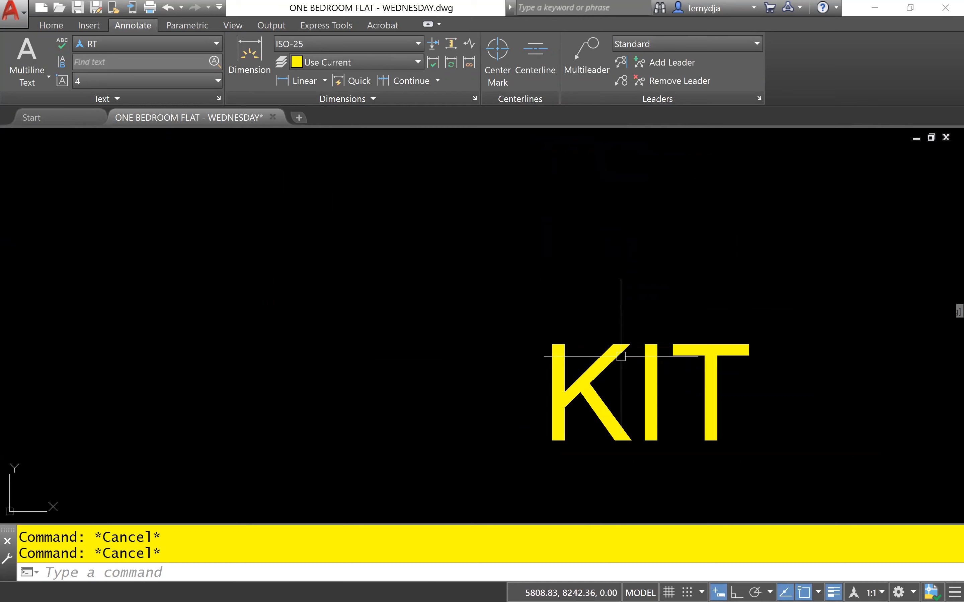
pyautogui.press('Return')
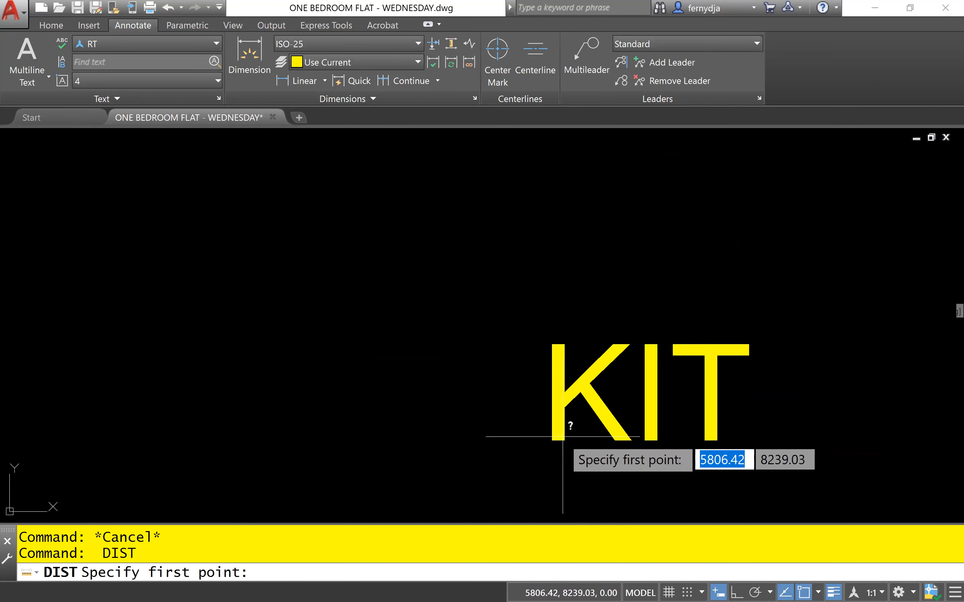
pyautogui.click(563, 439)
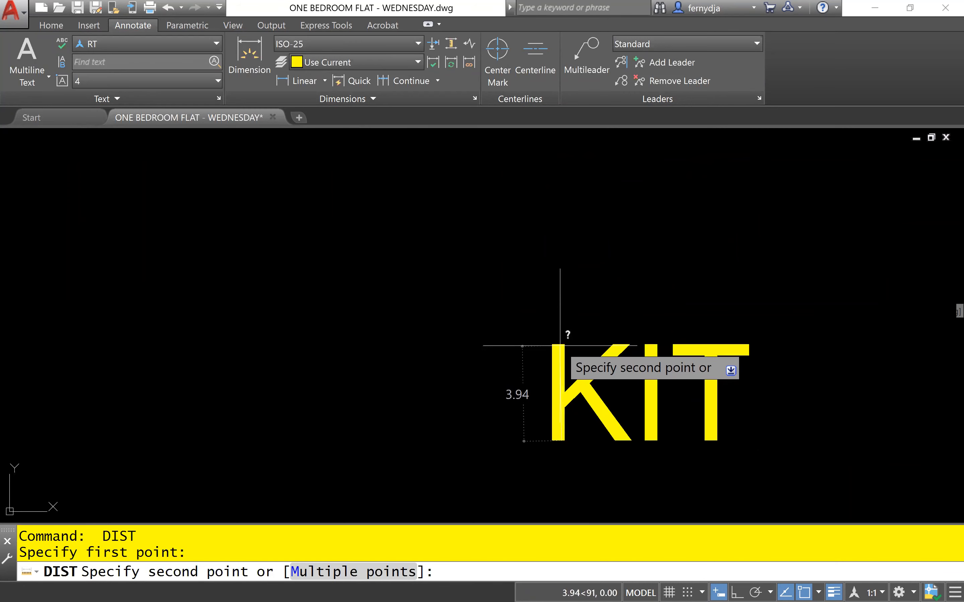
pyautogui.press('Escape')
pyautogui.press('Escape')
pyautogui.press('Escape')
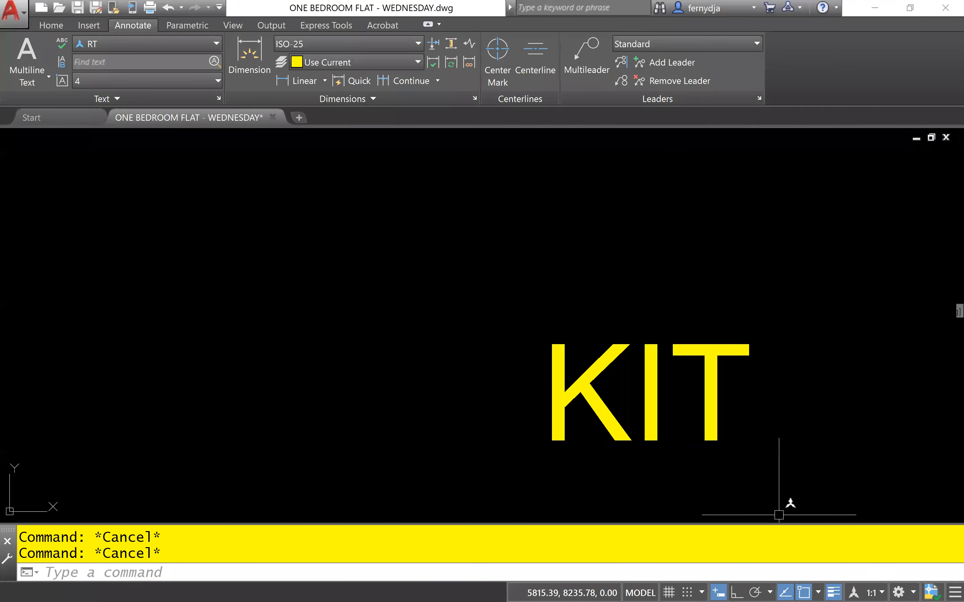
# - Compare the tiny KIT text with the other kitchen labels again and check the annotation scale list
pyautogui.scroll(-8, 771, 490)
pyautogui.moveTo(770, 490); pyautogui.dragTo(630, 410, button='middle')
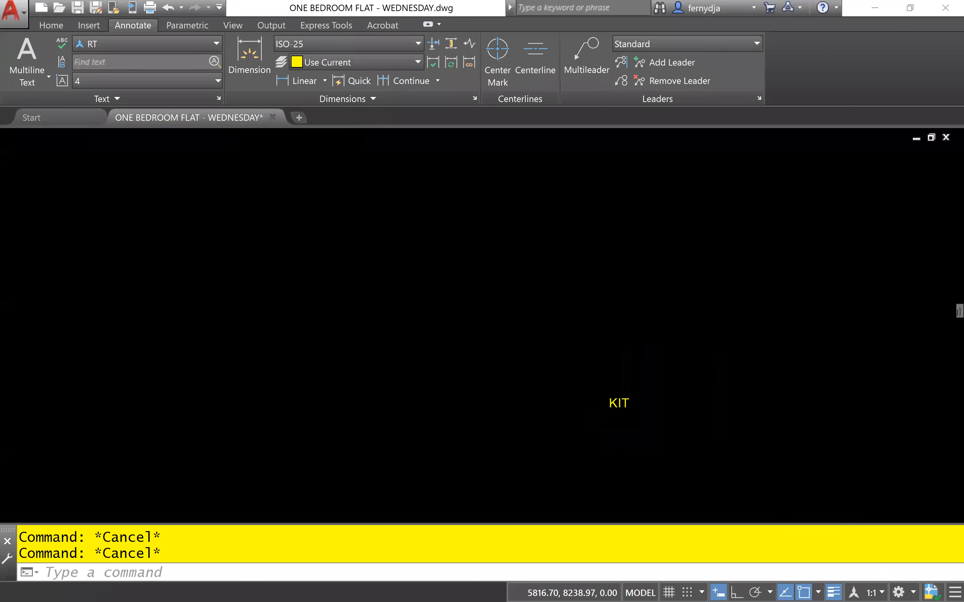
pyautogui.scroll(-2, 652, 417)
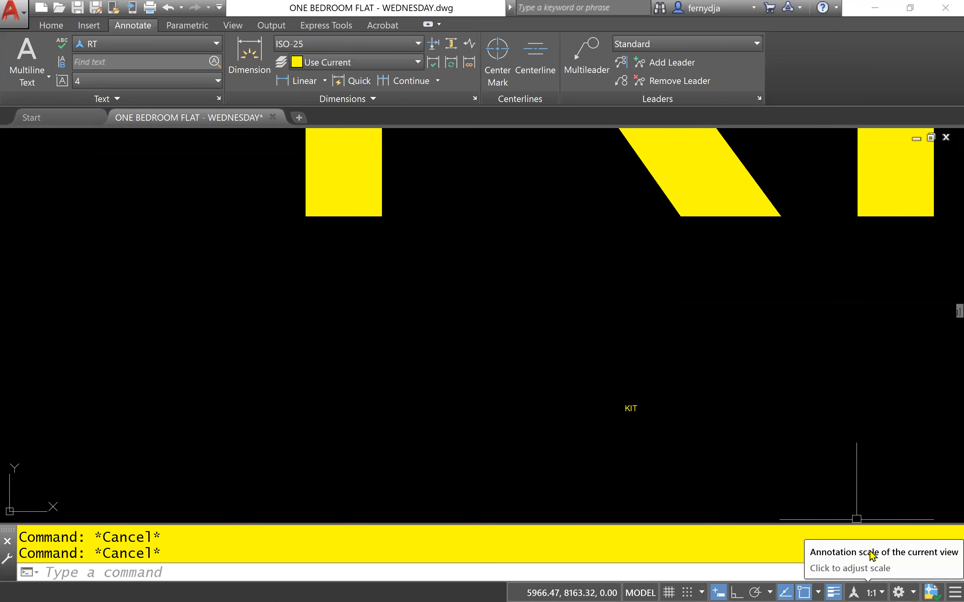
pyautogui.click(872, 593)
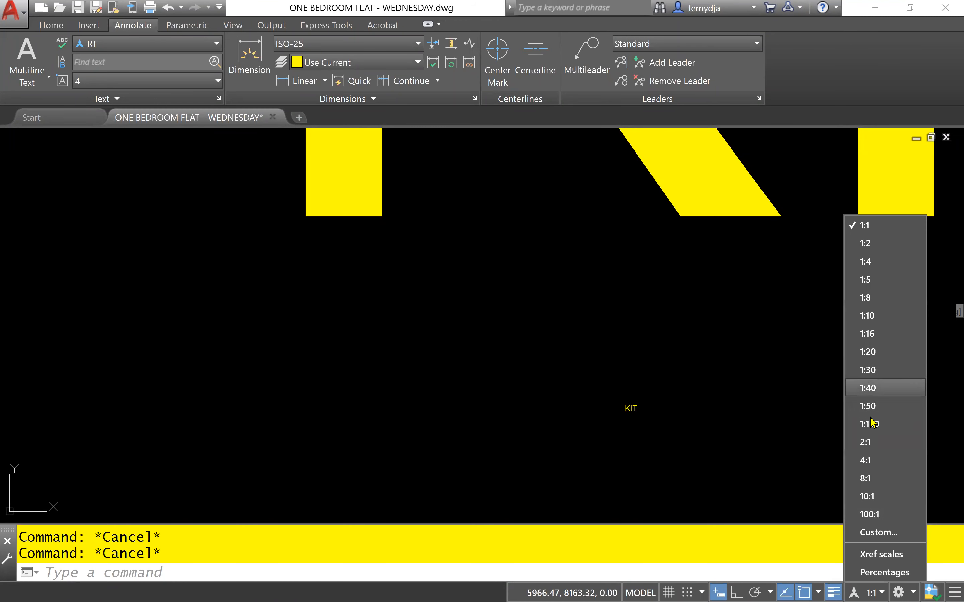
pyautogui.scroll(-8, 772, 436)
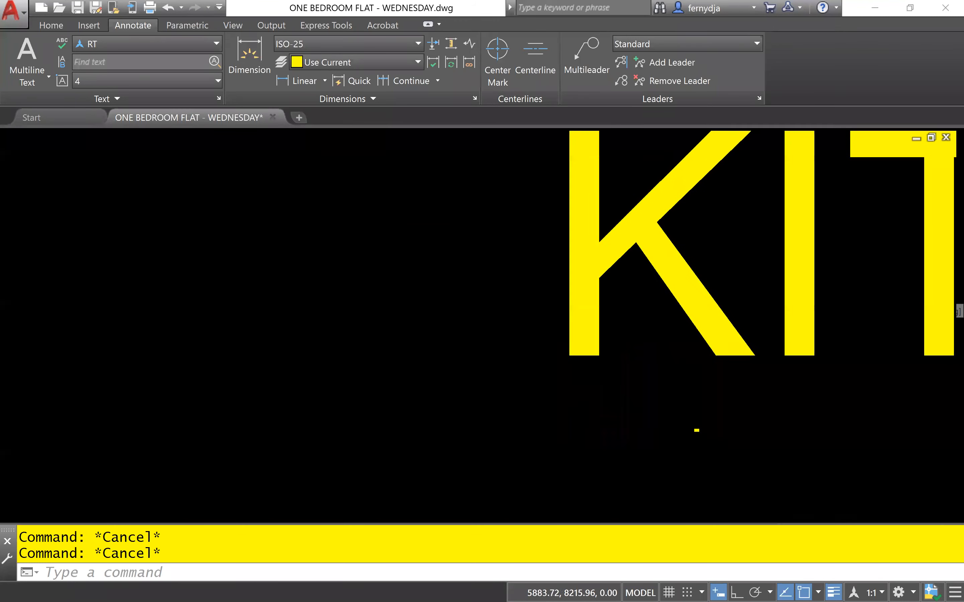
pyautogui.moveTo(817, 465); pyautogui.dragTo(590, 441, button='middle')
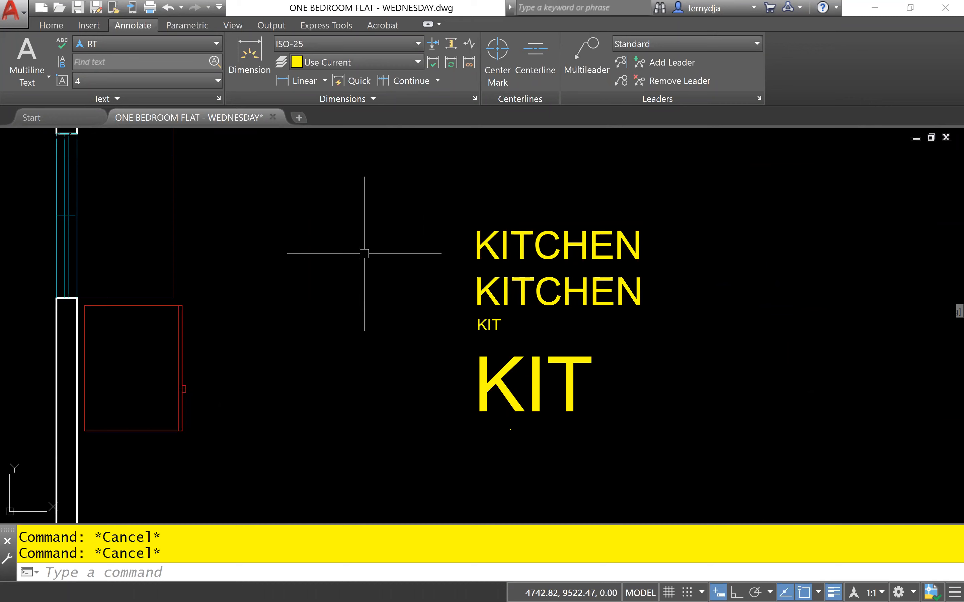
# - Erase the lower KITCHEN label together with the three KIT test texts below it
pyautogui.click(668, 472)
pyautogui.click(420, 281)
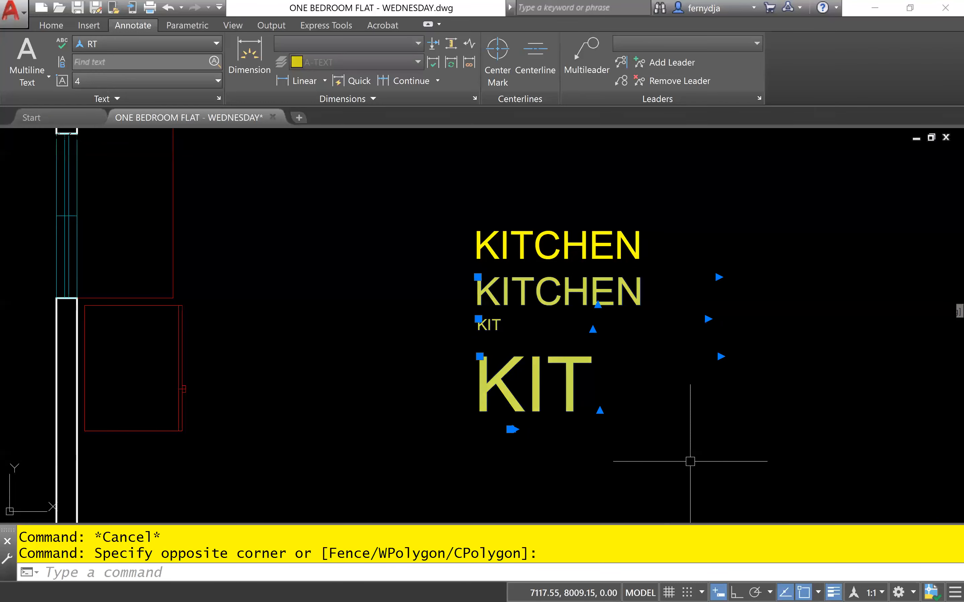
pyautogui.write('E')
pyautogui.press('Return')
# - Open the Tool Palettes and bring up the metric samples of the annotation palette
pyautogui.scroll(-8, 763, 402)
pyautogui.moveTo(763, 402)
pyautogui.mouseDown(button='middle')
pyautogui.moveTo(517, 341)
pyautogui.moveTo(483, 309)
pyautogui.mouseUp(button='middle')
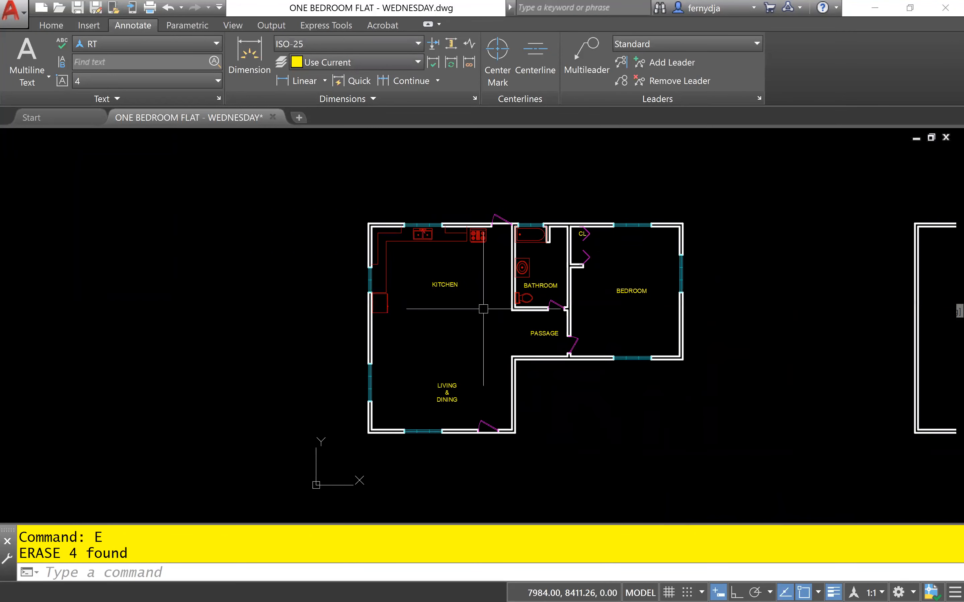
pyautogui.scroll(2, 483, 309)
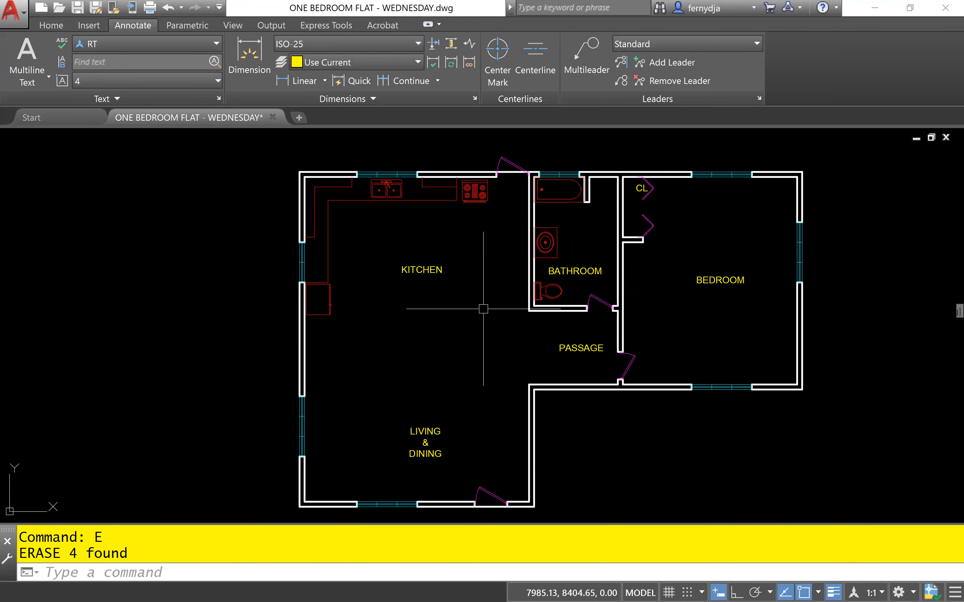
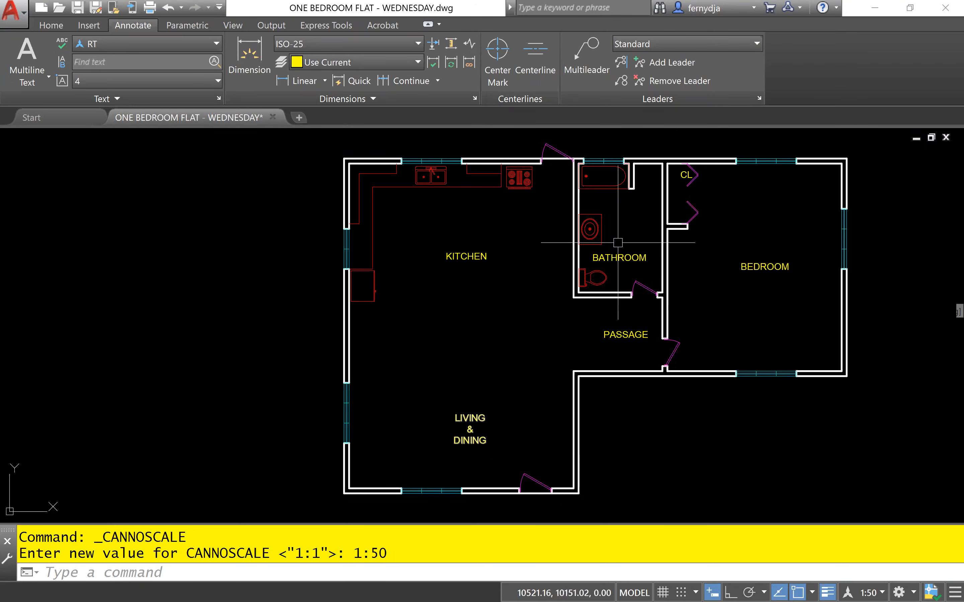
pyautogui.moveTo(730, 439); pyautogui.dragTo(581, 315, button='middle')
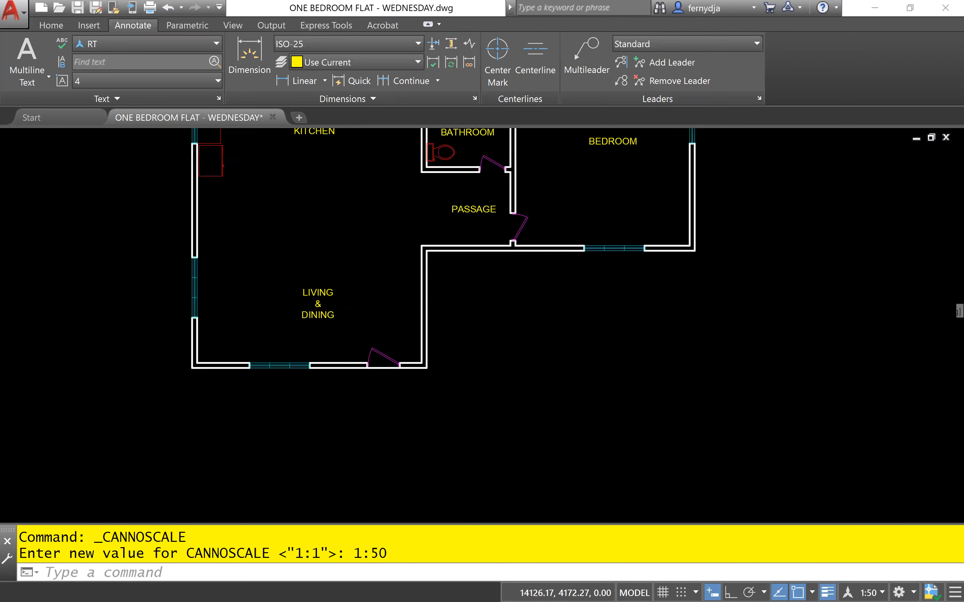
pyautogui.scroll(2, 583, 364)
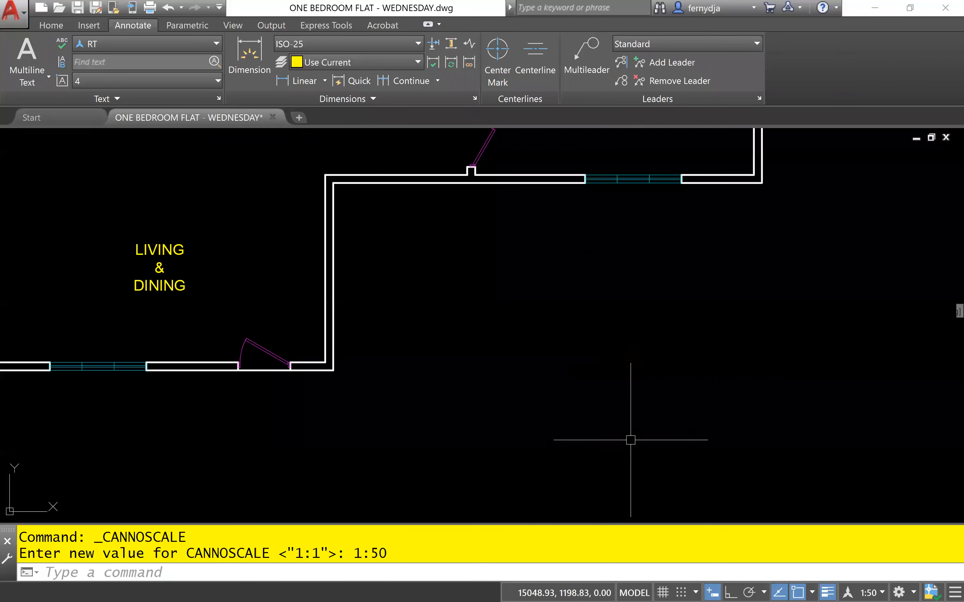
pyautogui.write('T')
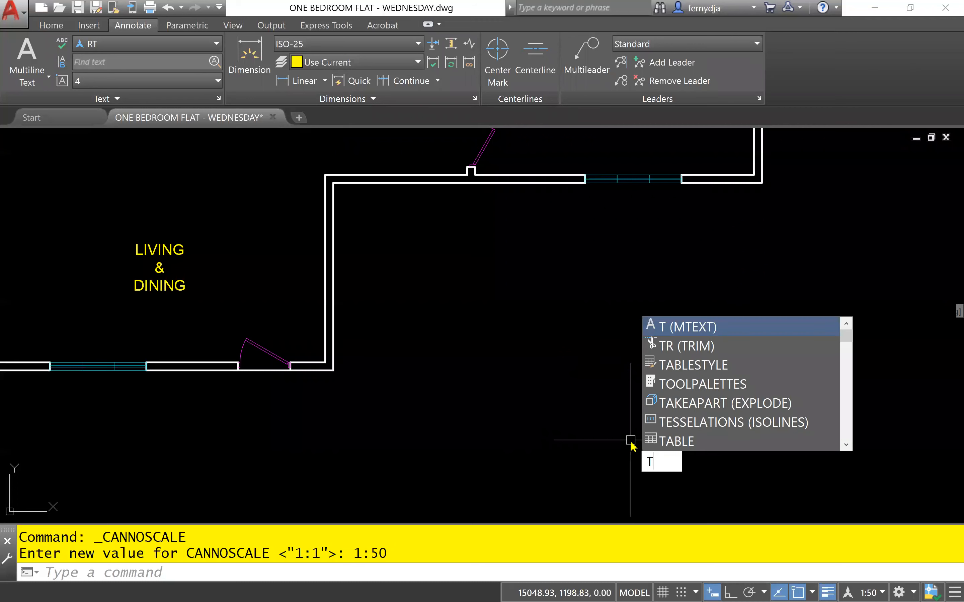
pyautogui.write('P')
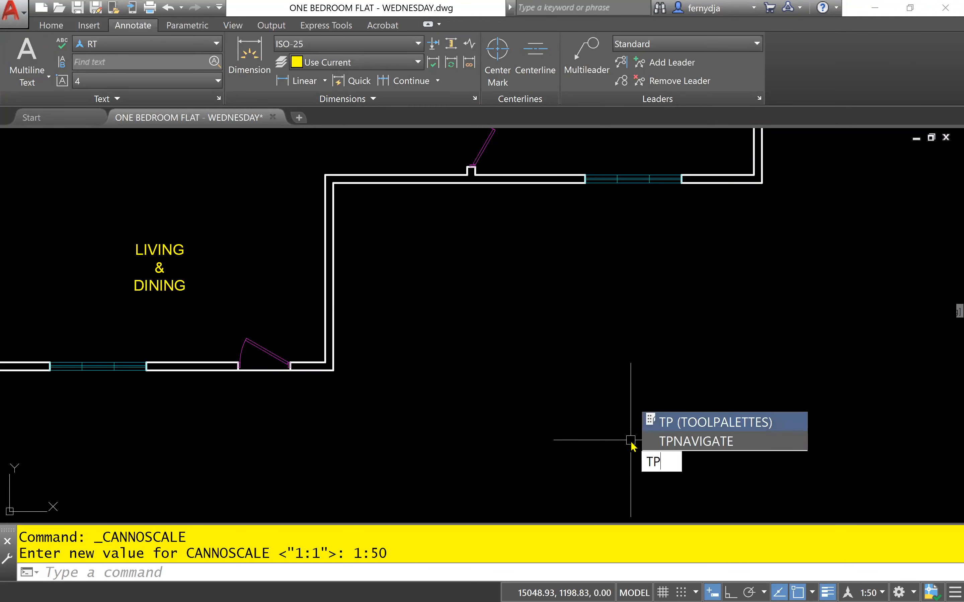
pyautogui.press('Return')
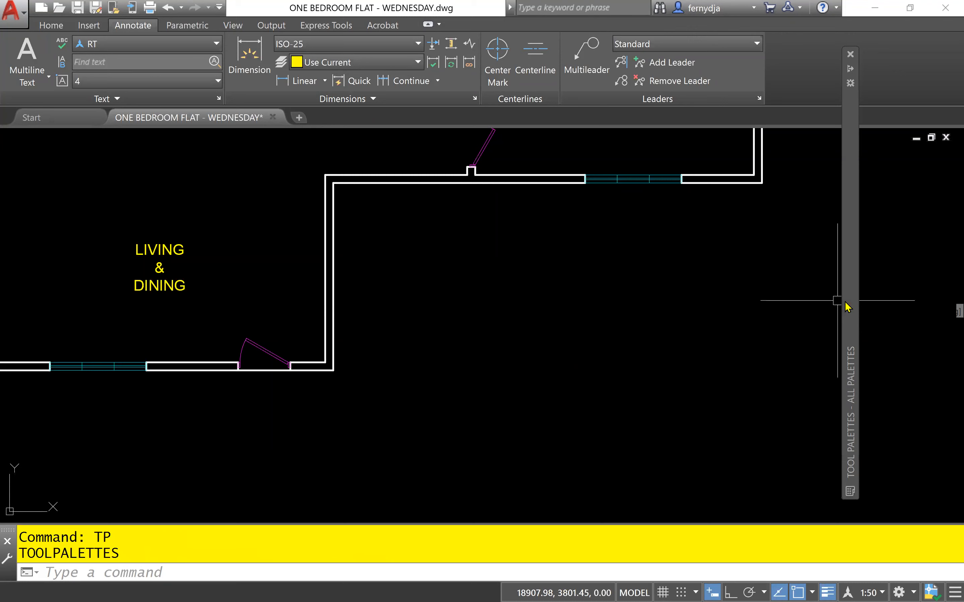
pyautogui.moveTo(849, 306)
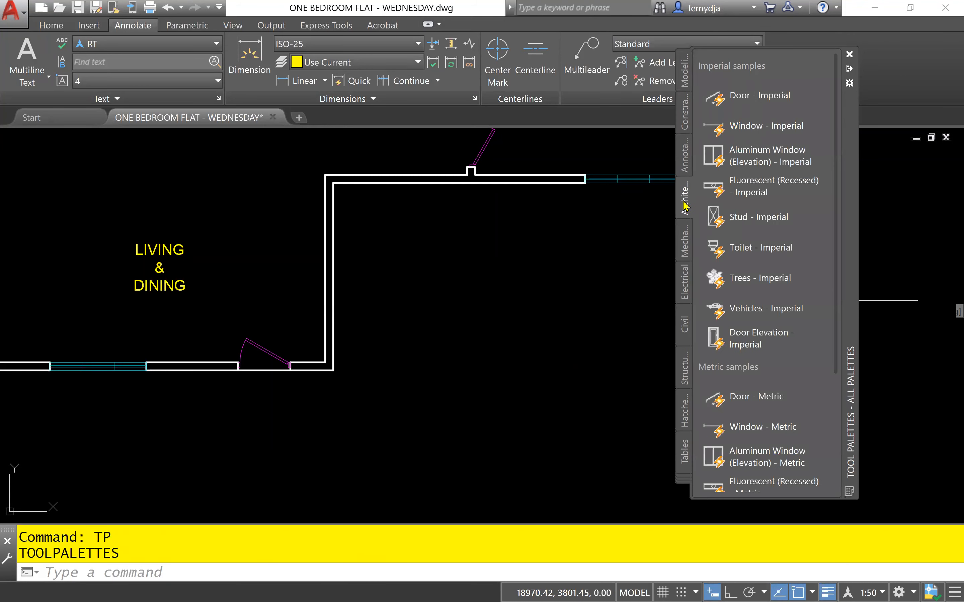
pyautogui.click(684, 167)
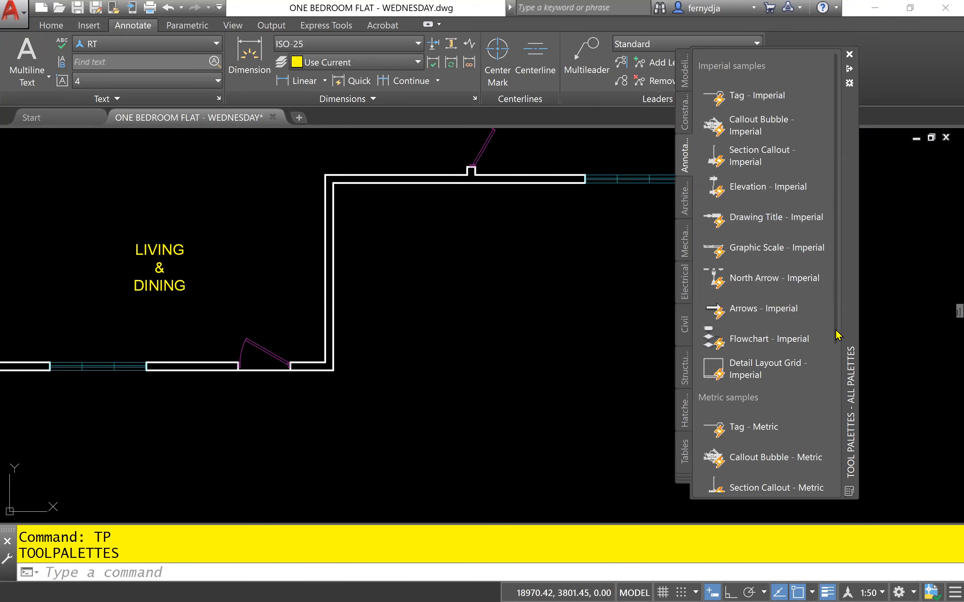
pyautogui.moveTo(837, 329); pyautogui.dragTo(849, 461)
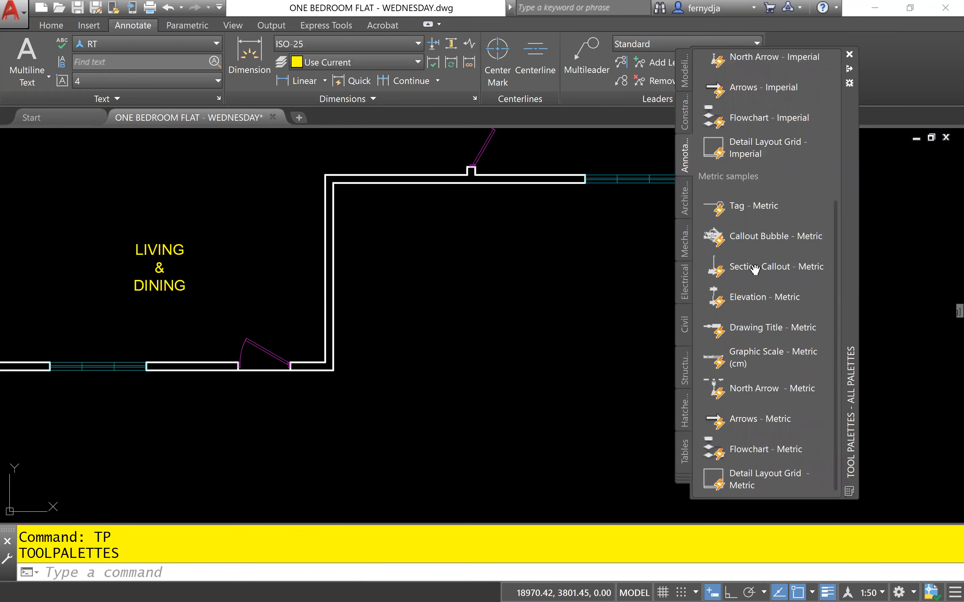
# - Insert the Drawing Title - Metric block in the empty area below the bedroom, beside the living and dining room
pyautogui.click(746, 336)
pyautogui.press('ctrl')
pyautogui.press('ctrl')
pyautogui.press('ctrl')
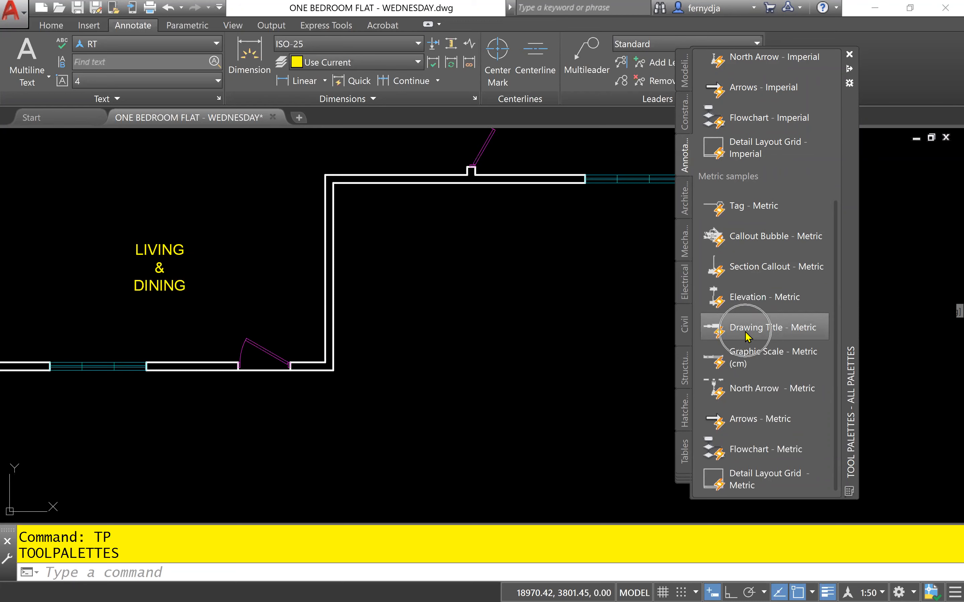
pyautogui.click(744, 331)
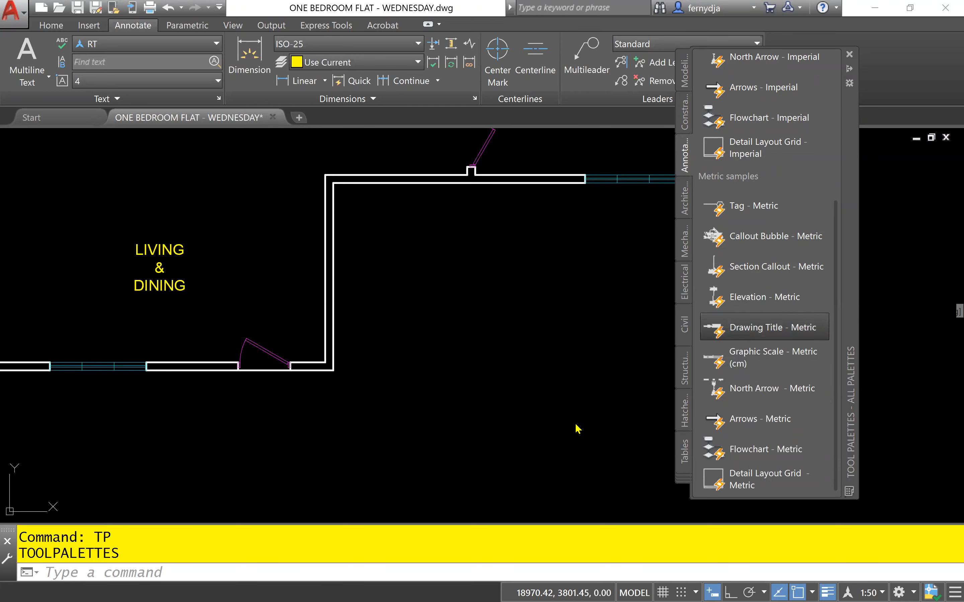
pyautogui.moveTo(462, 413); pyautogui.dragTo(399, 358, button='middle')
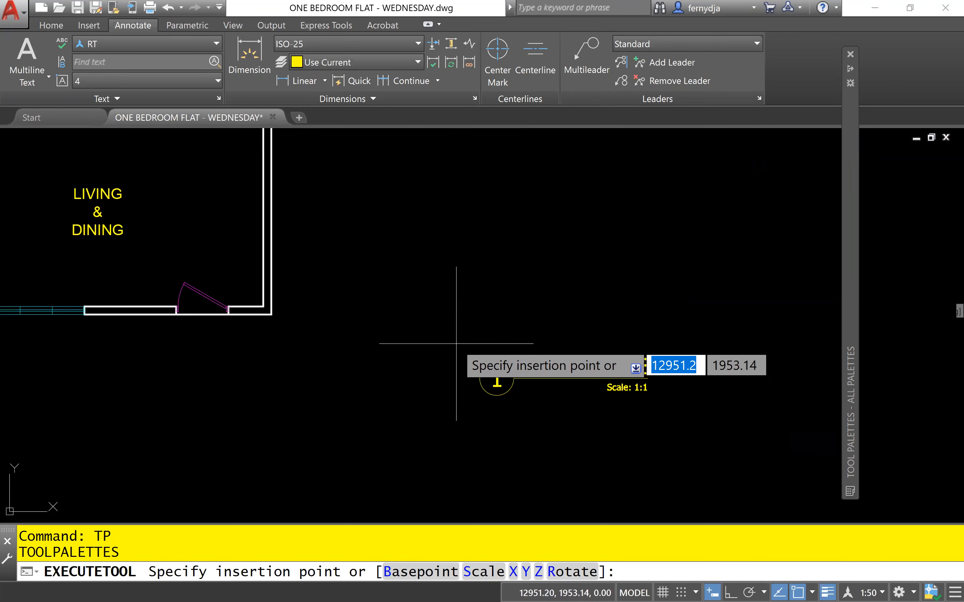
pyautogui.scroll(-4, 463, 343)
pyautogui.moveTo(464, 341); pyautogui.dragTo(480, 388, button='middle')
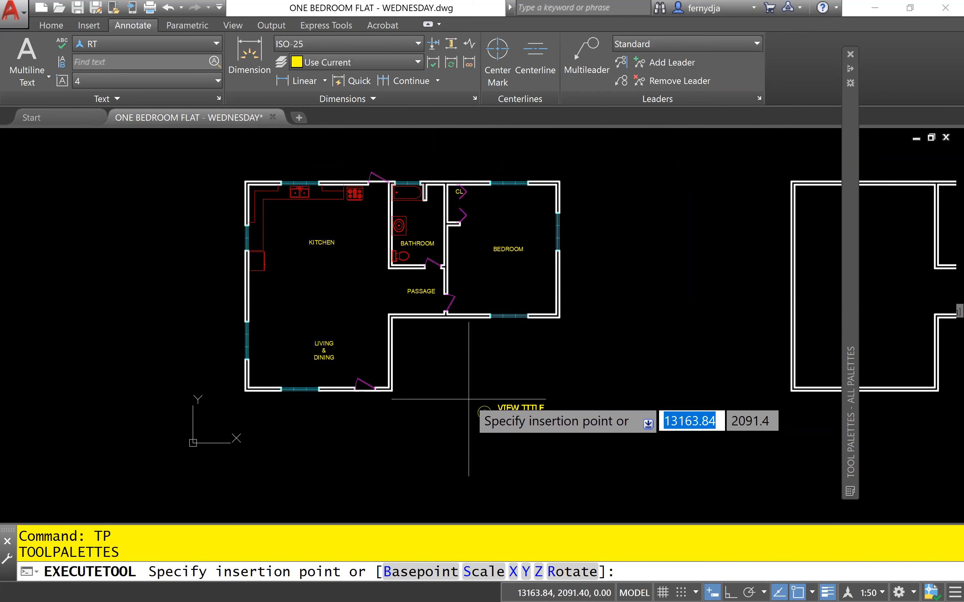
pyautogui.click(469, 405)
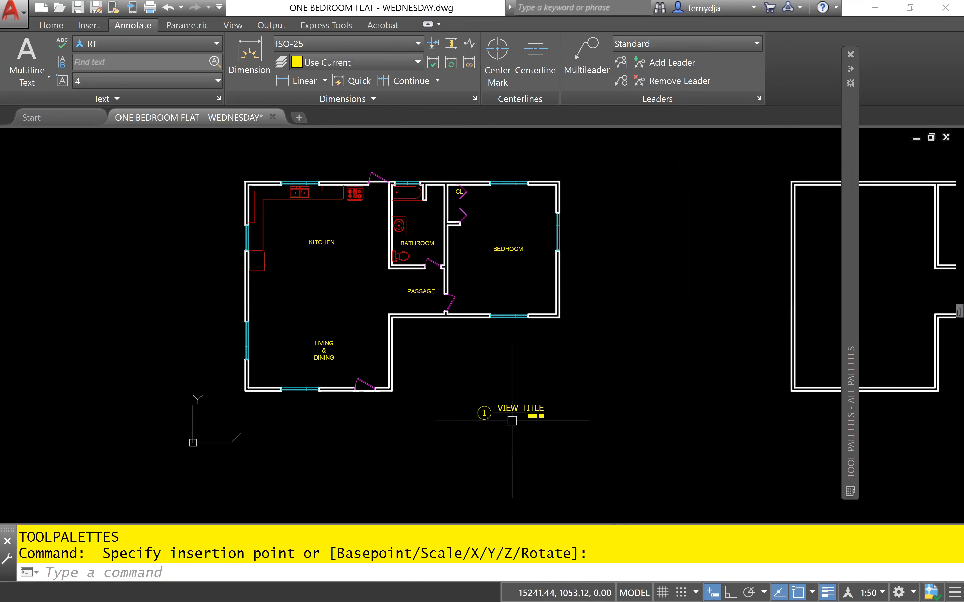
# - Move the drawing title about 300 units downward and slightly to the right by its insertion grip
pyautogui.scroll(4, 509, 418)
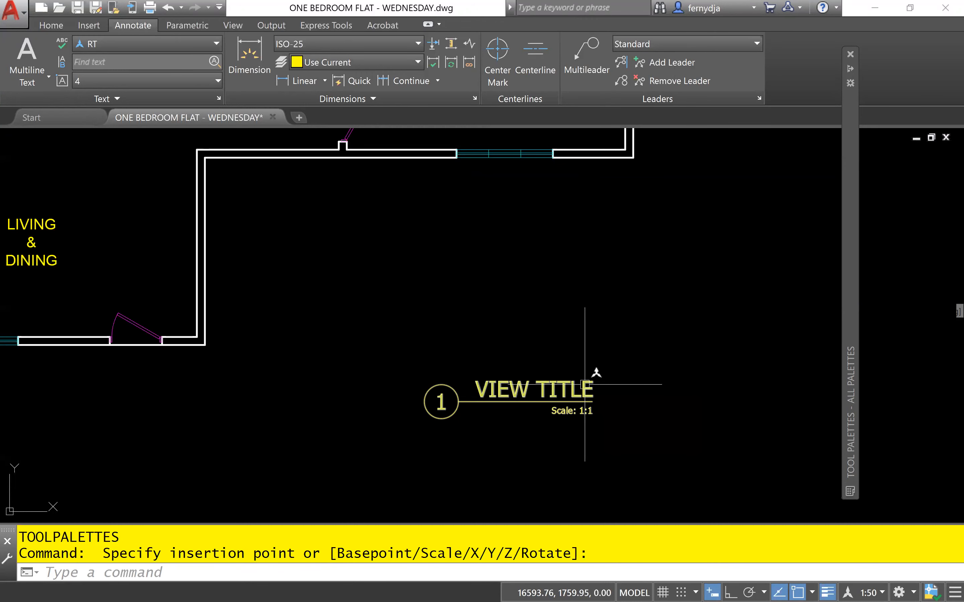
pyautogui.click(546, 386)
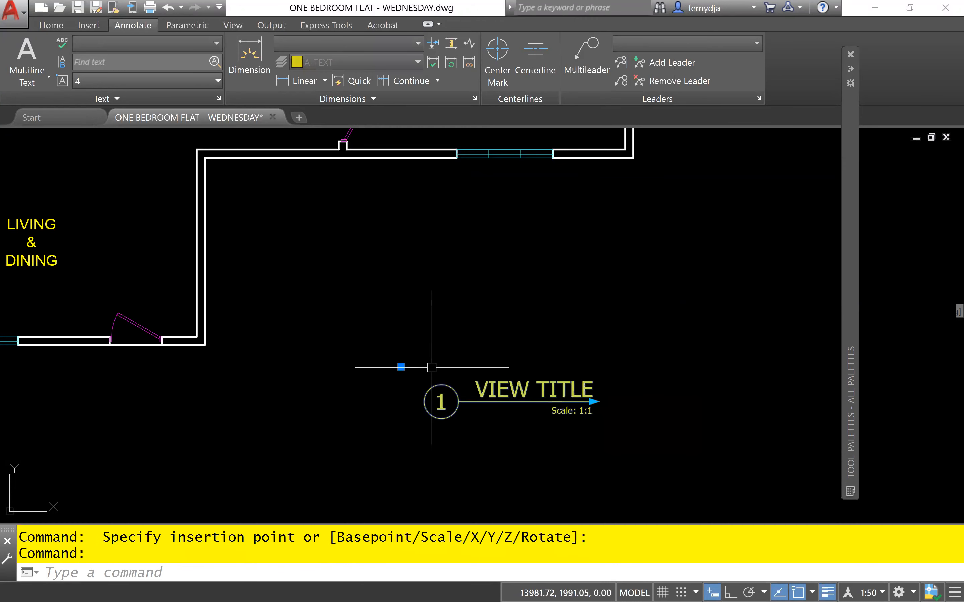
pyautogui.click(401, 366)
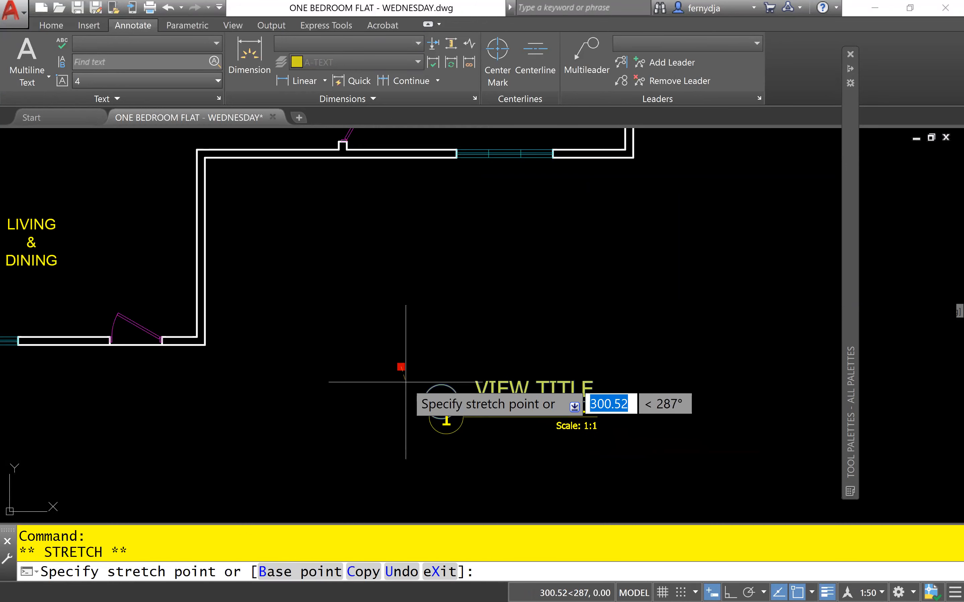
pyautogui.click(405, 382)
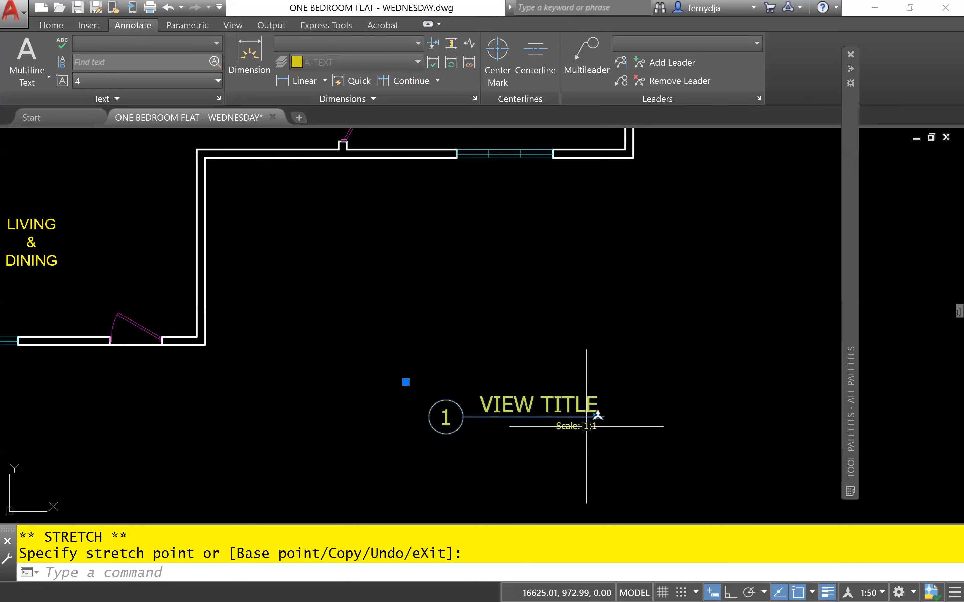
# - Close the Tool Palettes and deselect the drawing title
pyautogui.scroll(4, 591, 426)
pyautogui.scroll(-2, 585, 425)
pyautogui.moveTo(585, 424)
pyautogui.mouseDown(button='middle')
pyautogui.moveTo(695, 424)
pyautogui.moveTo(795, 473)
pyautogui.mouseUp(button='middle')
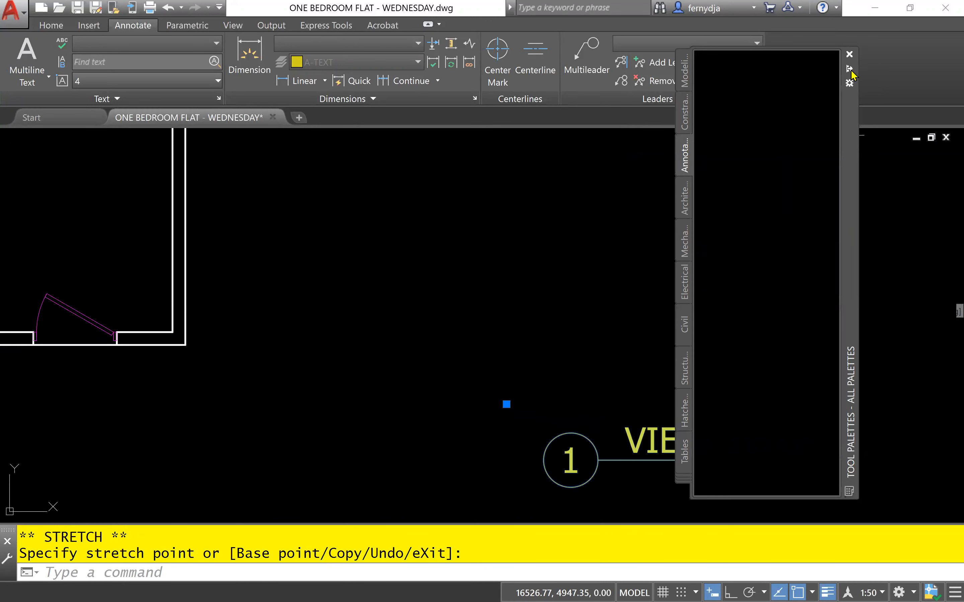
pyautogui.click(850, 55)
pyautogui.moveTo(803, 305)
pyautogui.mouseDown(button='middle')
pyautogui.moveTo(863, 307)
pyautogui.moveTo(866, 329)
pyautogui.mouseUp(button='middle')
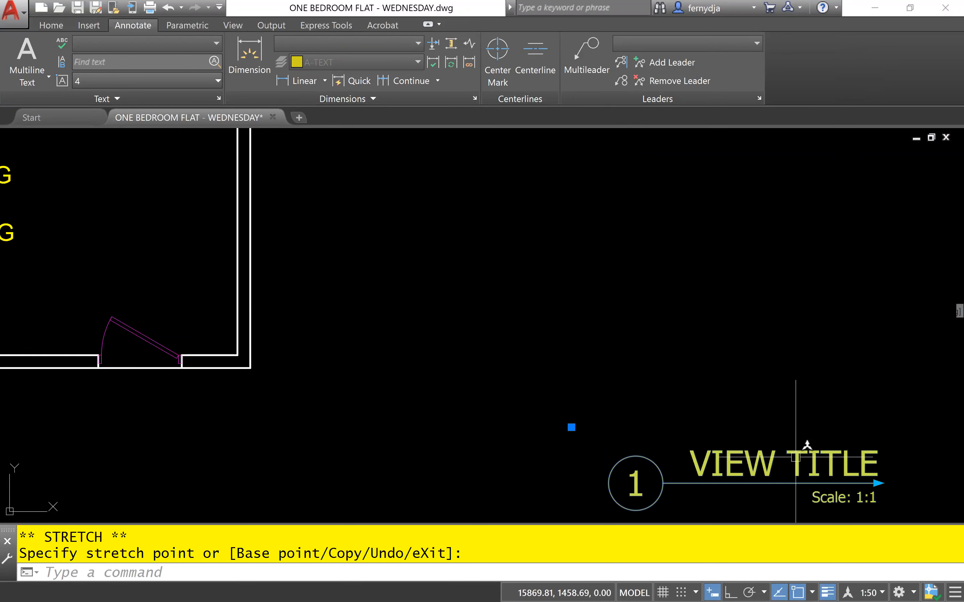
pyautogui.press('Escape')
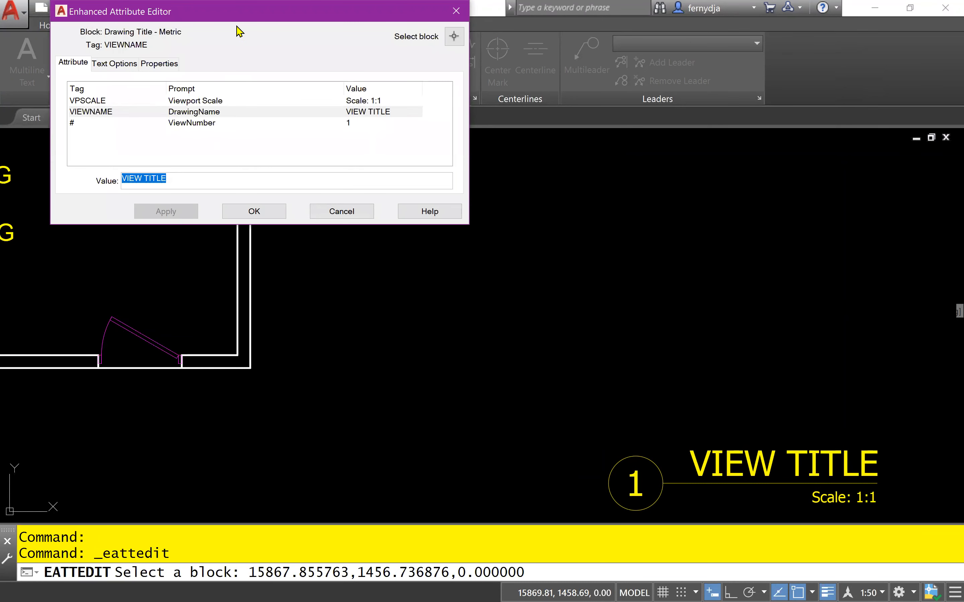
# - Look through the drawing title's block attributes and set its VIEWNAME value to FLOOR PLAN
pyautogui.moveTo(250, 15); pyautogui.dragTo(489, 208)
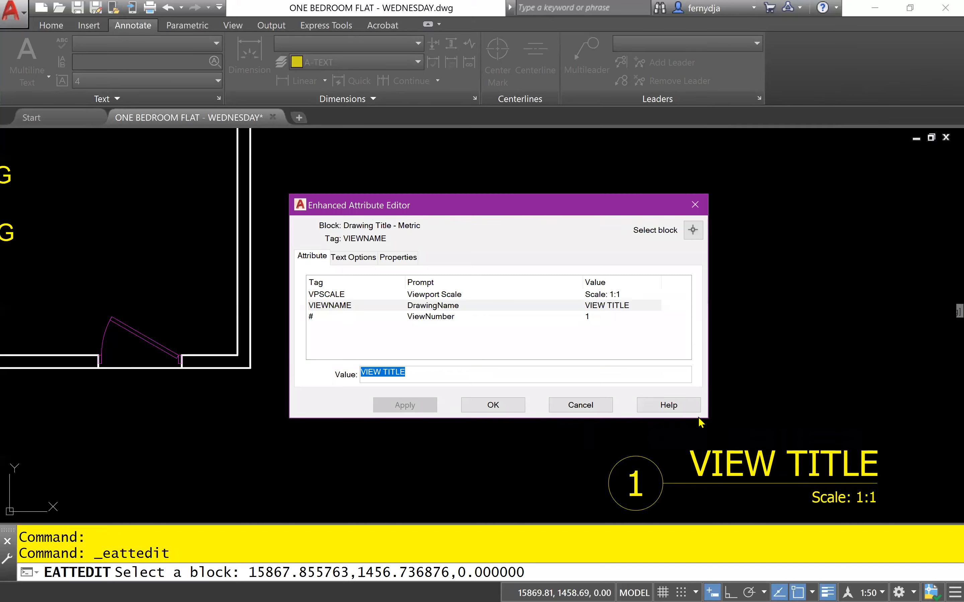
pyautogui.click(417, 373)
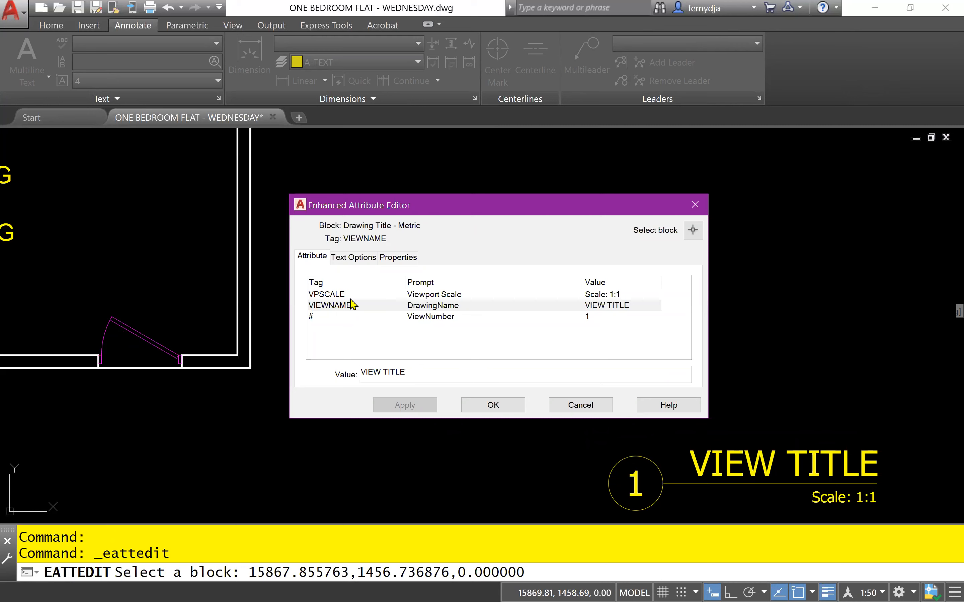
pyautogui.click(338, 297)
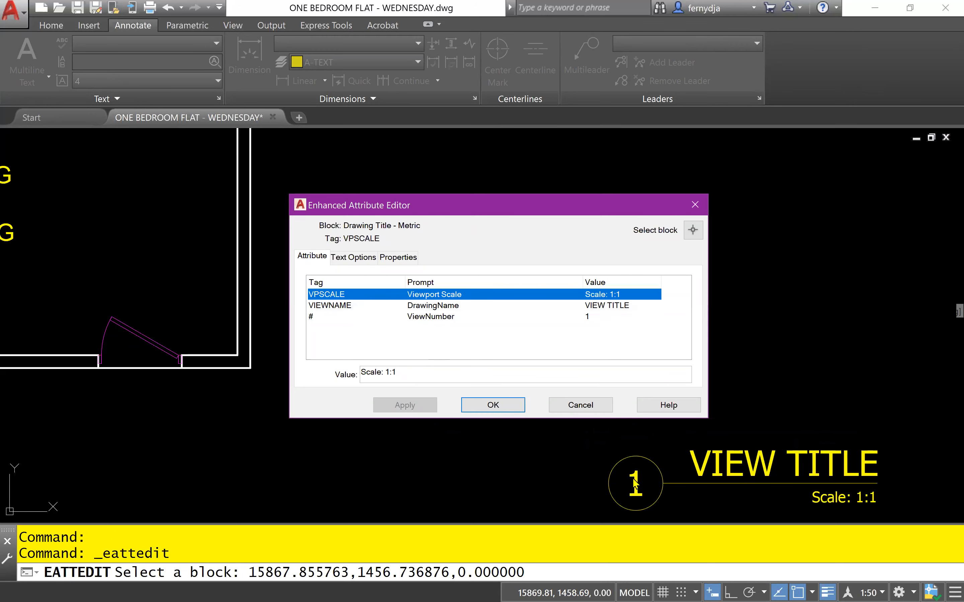
pyautogui.click(314, 318)
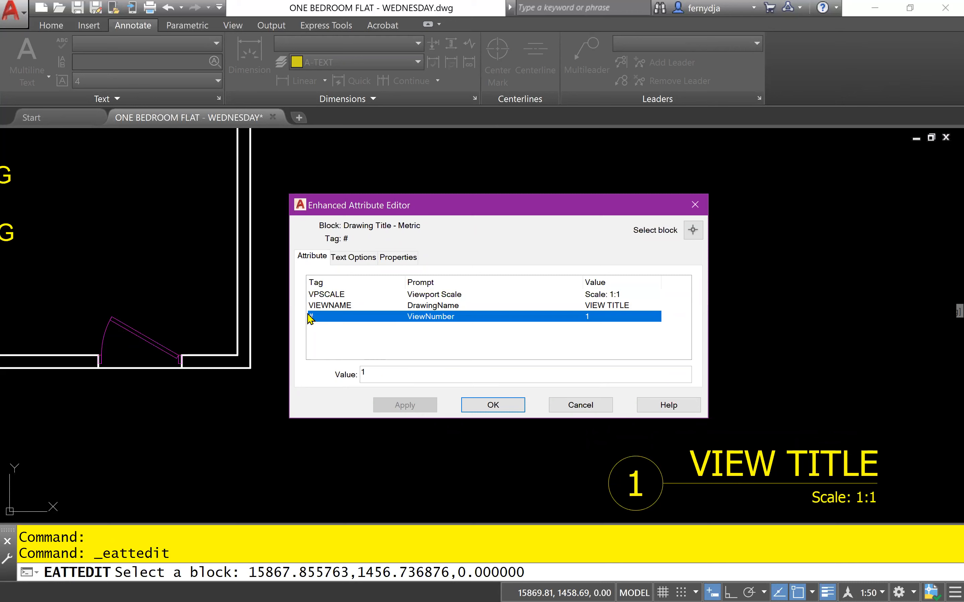
pyautogui.click(389, 372)
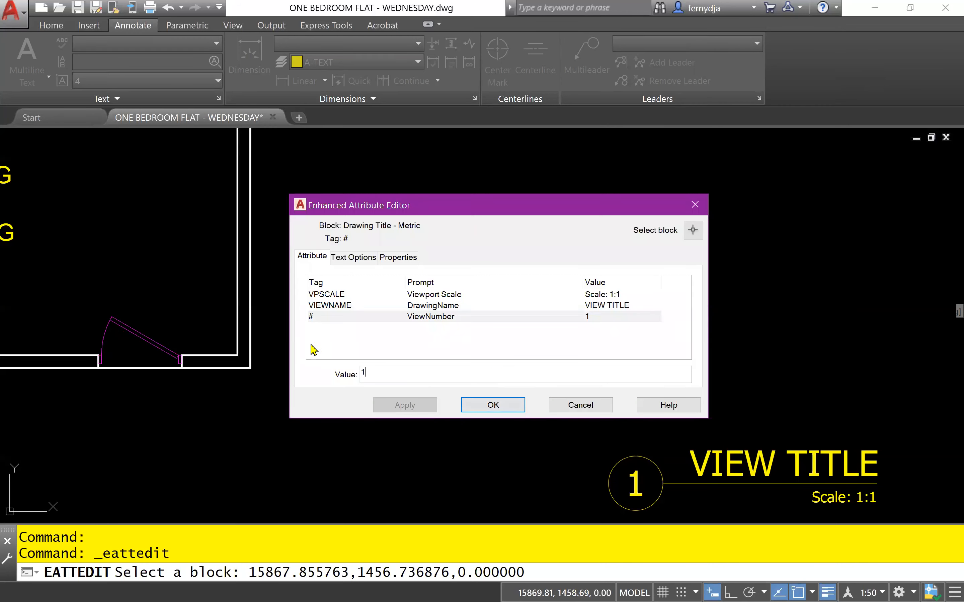
pyautogui.click(342, 307)
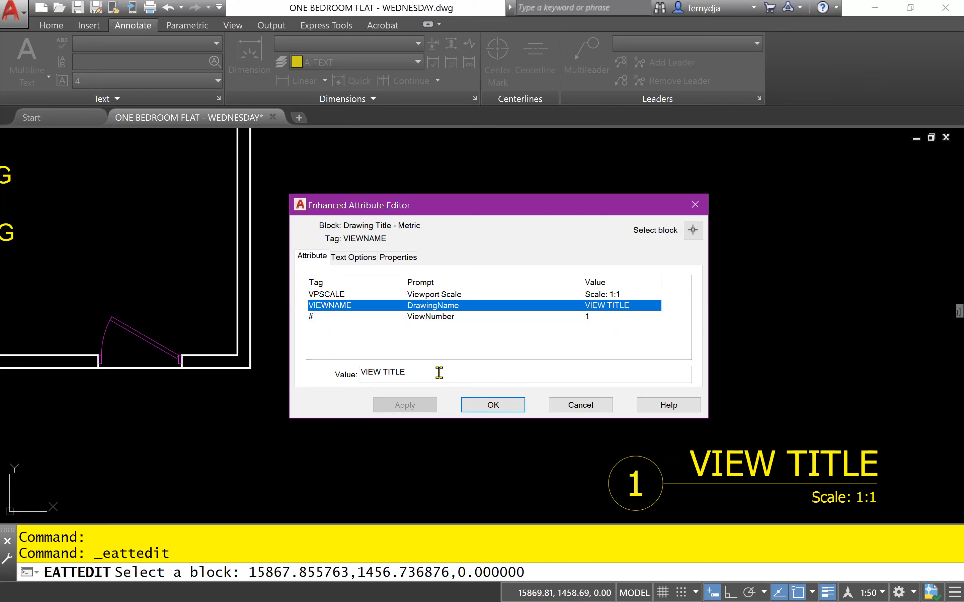
pyautogui.press('Tab')
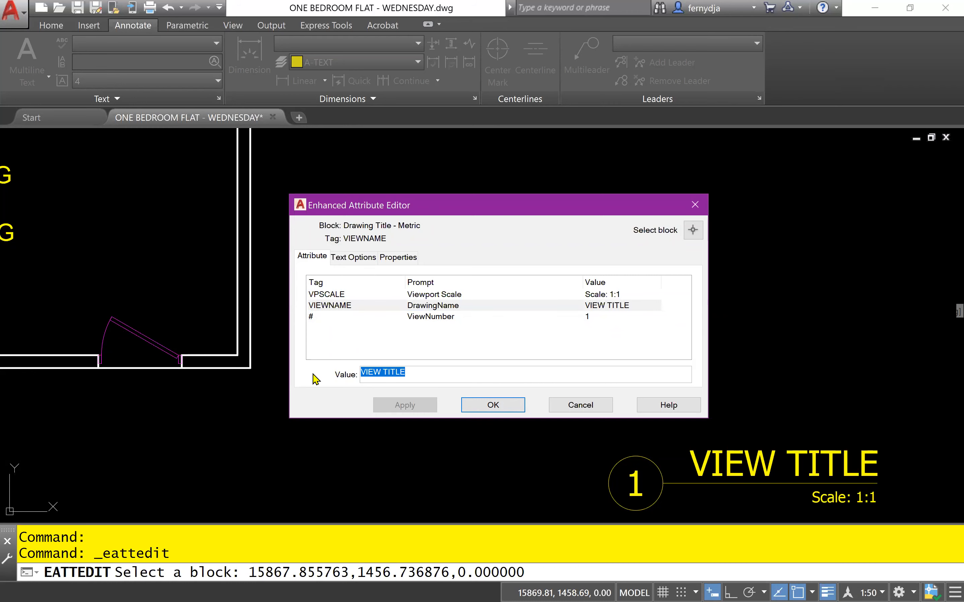
pyautogui.write('FL')
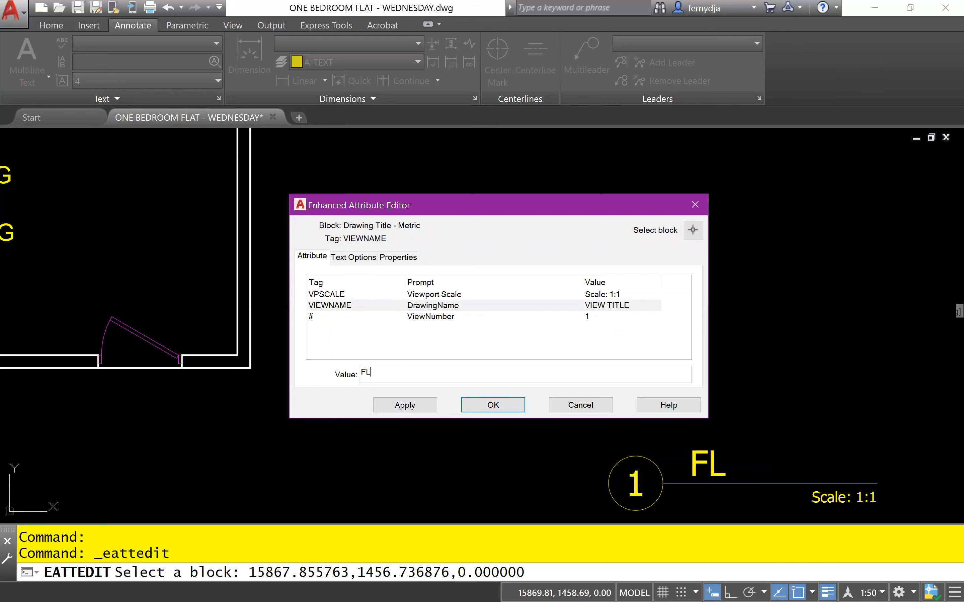
pyautogui.write('OOR ')
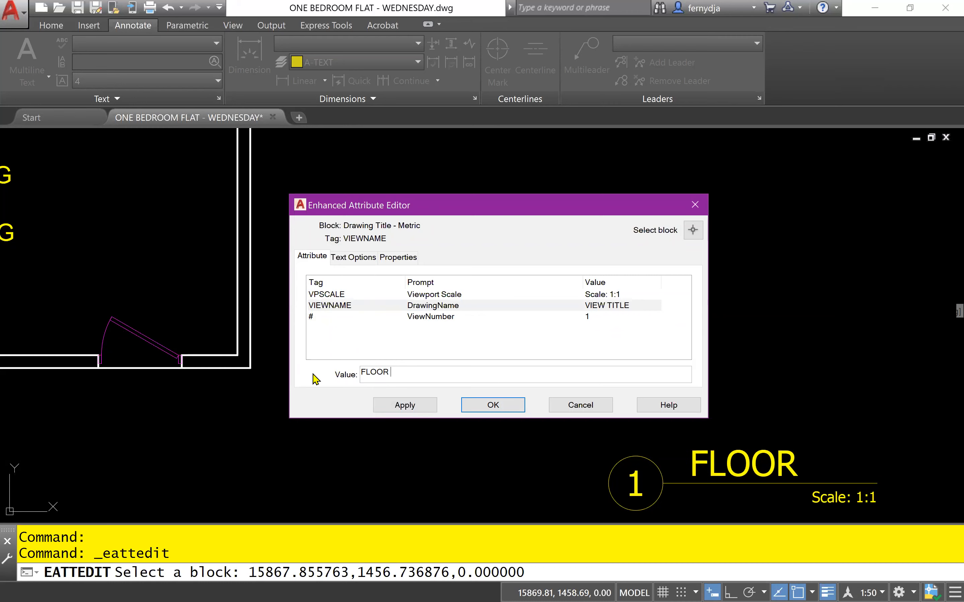
pyautogui.write('PLAN')
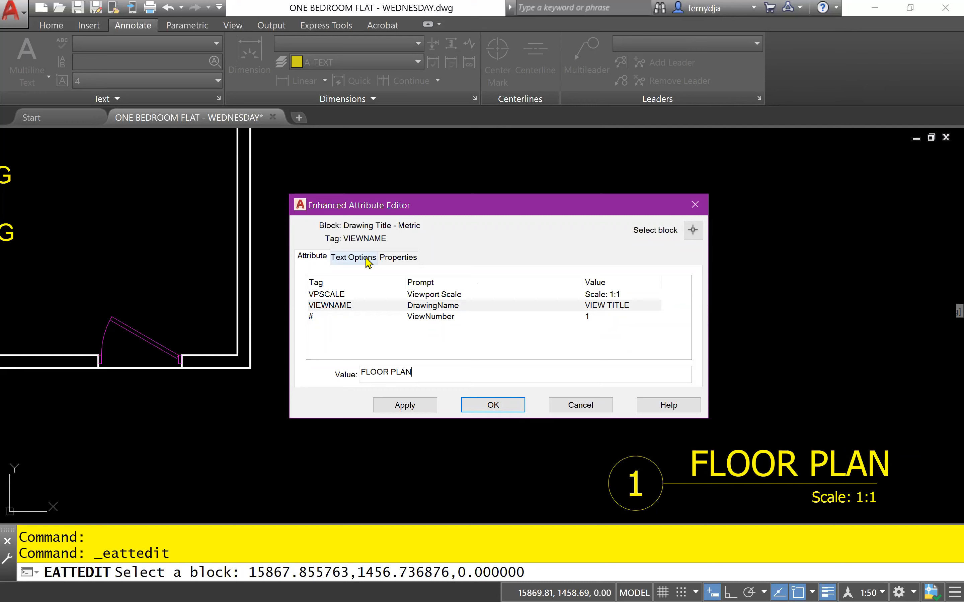
# - Change the FLOOR PLAN title attribute's text style to T50 and its justification to Bottom left
pyautogui.press('ctrl')
pyautogui.press('ctrl')
pyautogui.click(368, 262)
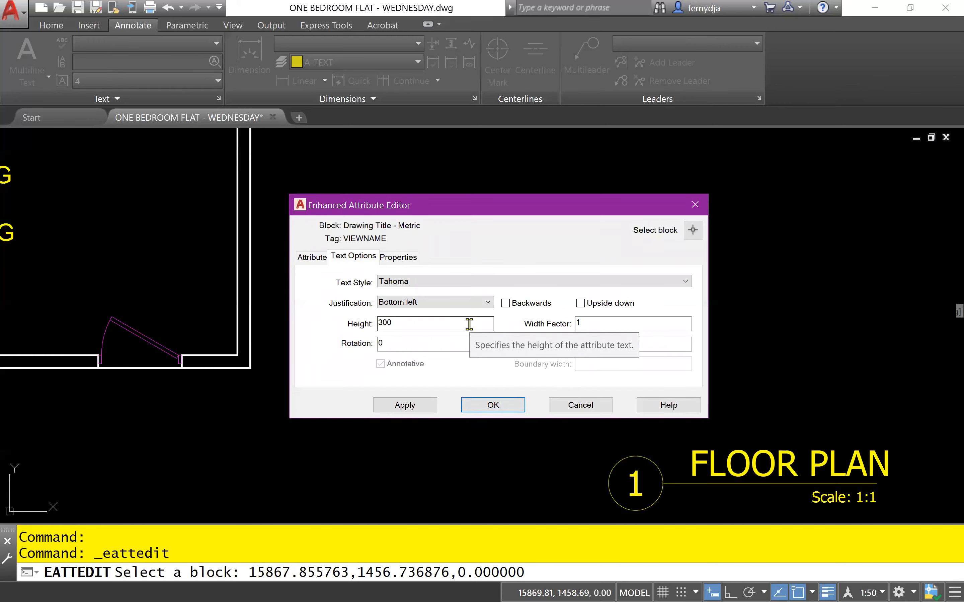
pyautogui.click(509, 282)
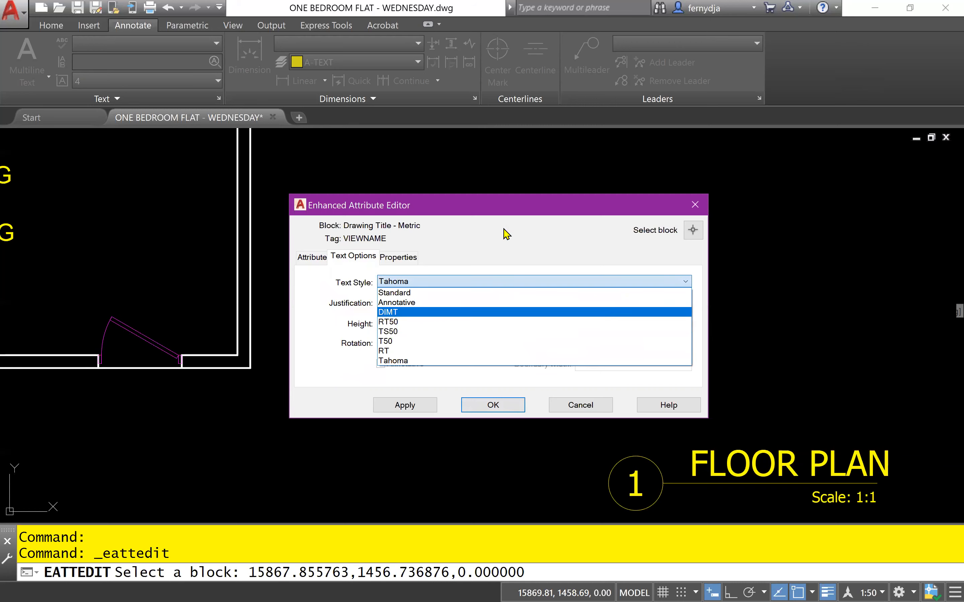
pyautogui.click(469, 284)
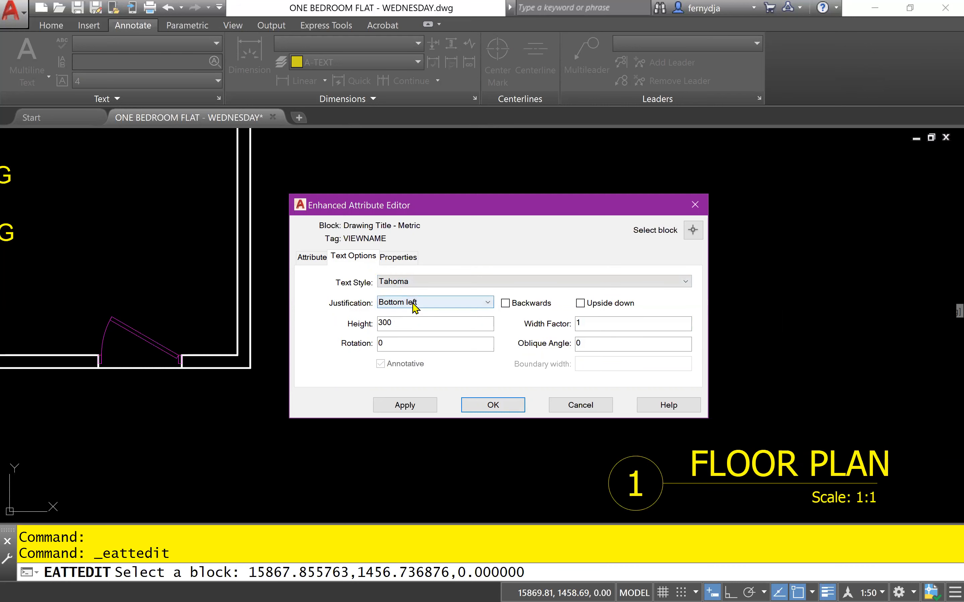
pyautogui.click(447, 283)
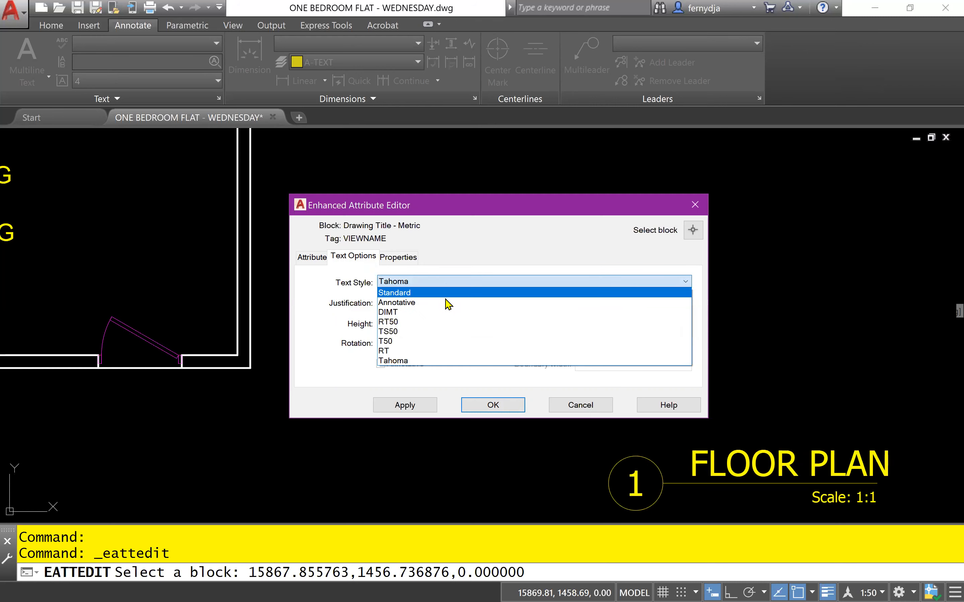
pyautogui.click(440, 341)
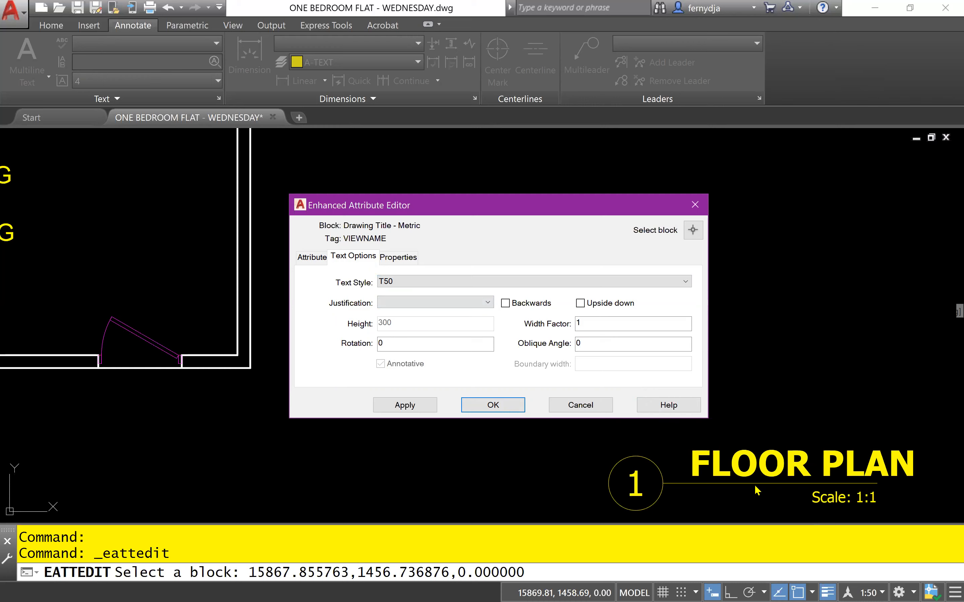
pyautogui.click(457, 302)
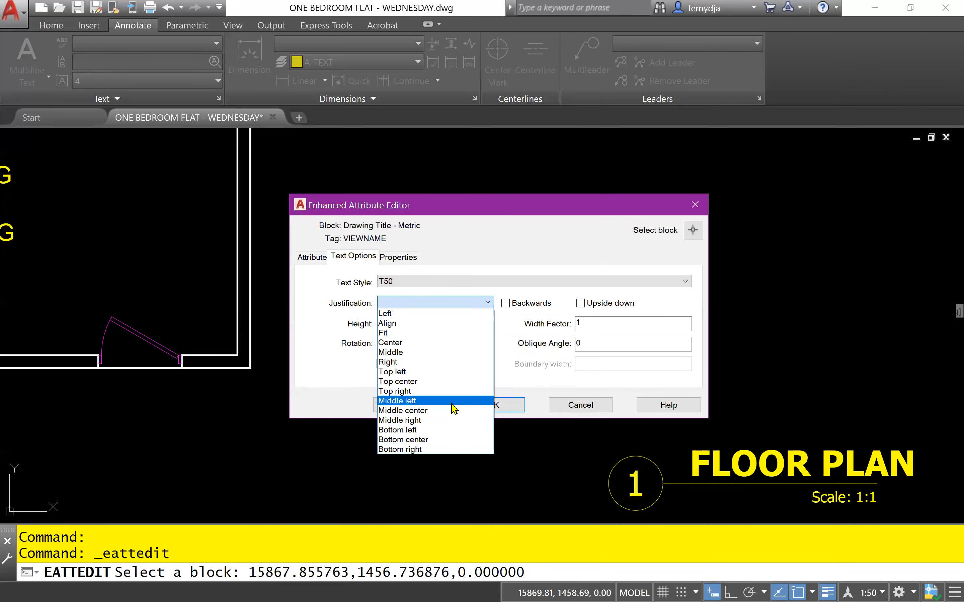
pyautogui.click(451, 434)
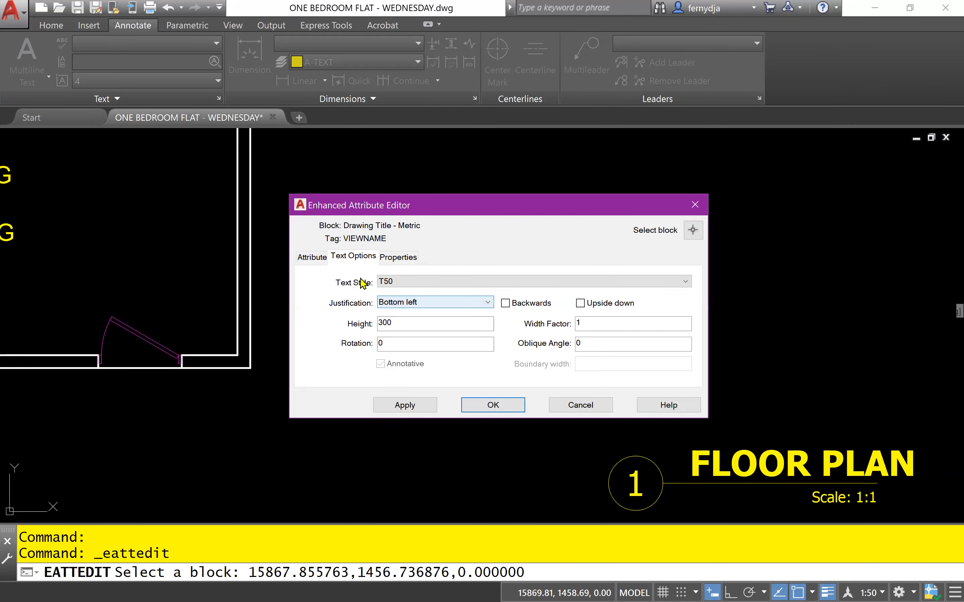
# - Set the drawing title's VPSCALE attribute value to Scale: 1:50
pyautogui.click(309, 259)
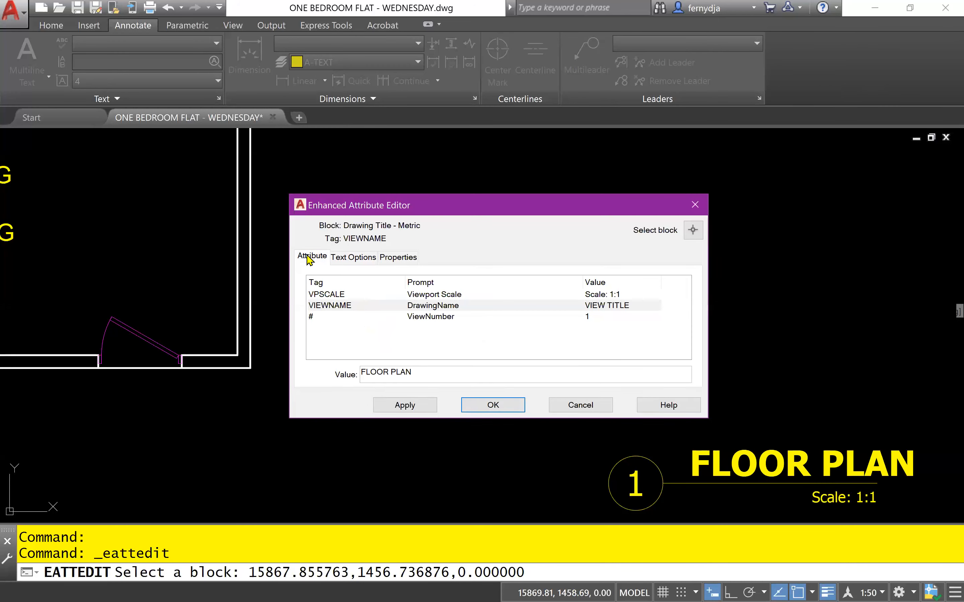
pyautogui.click(333, 295)
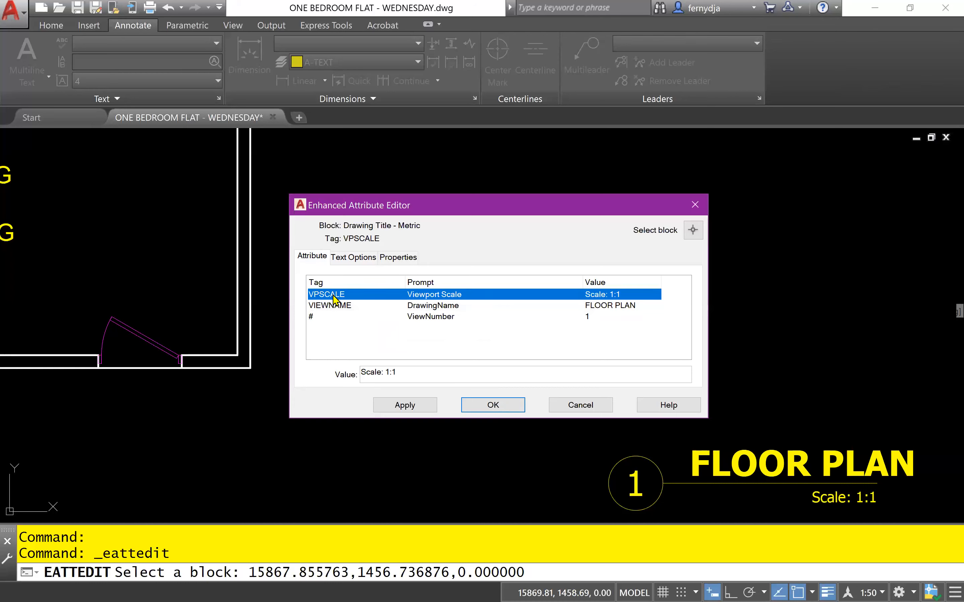
pyautogui.click(423, 374)
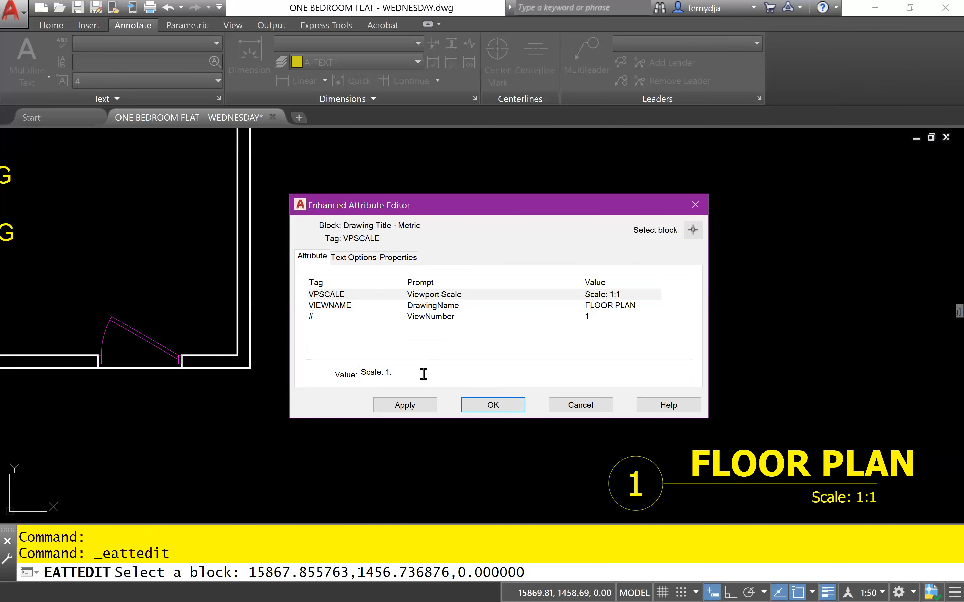
pyautogui.write('50')
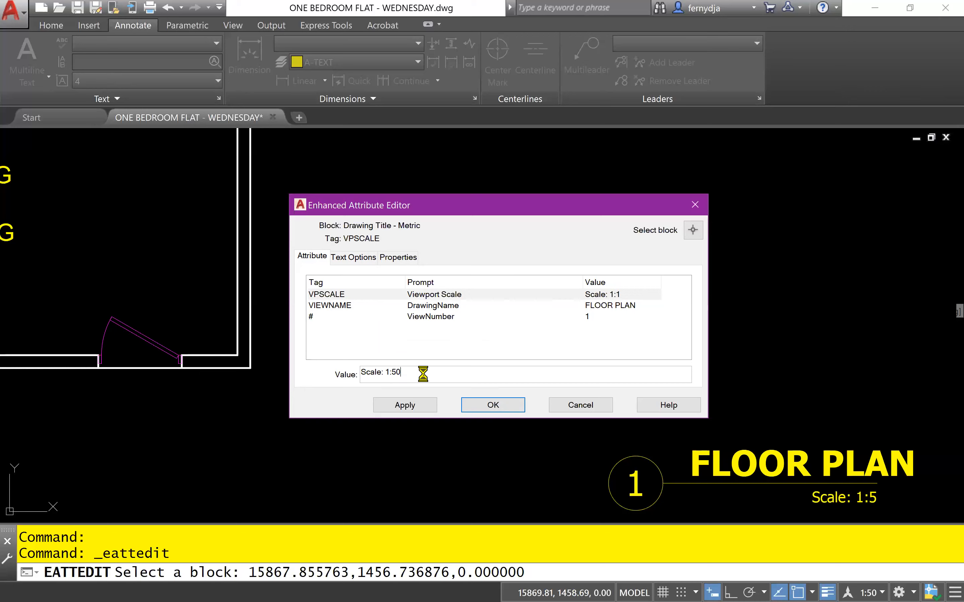